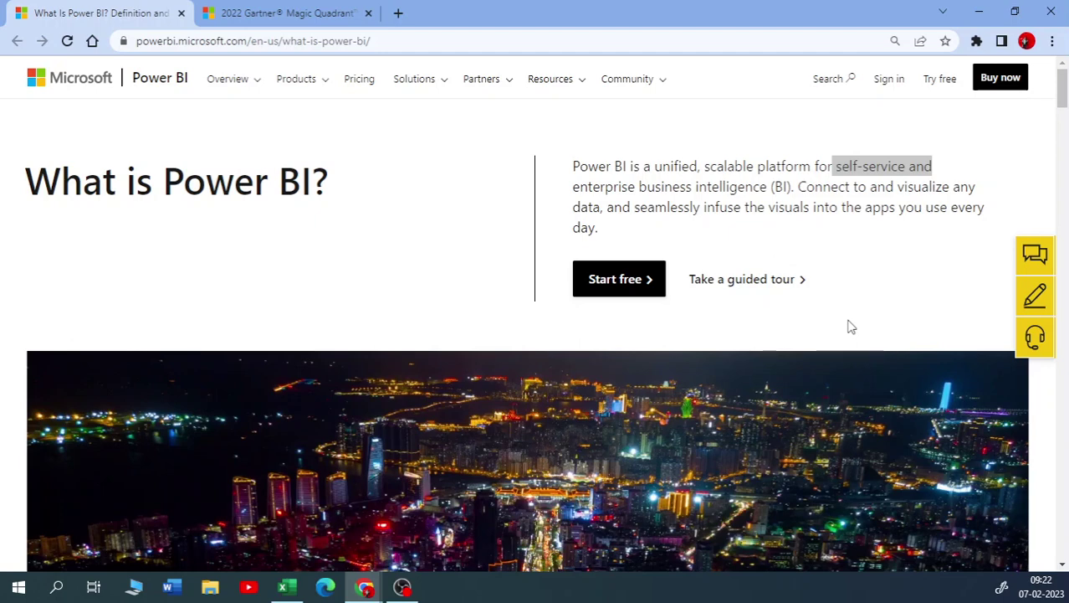
Read through the What is Power BI page down to the sample dashboard under "Make decisions with confidence"
scroll(853, 327, down, 1)
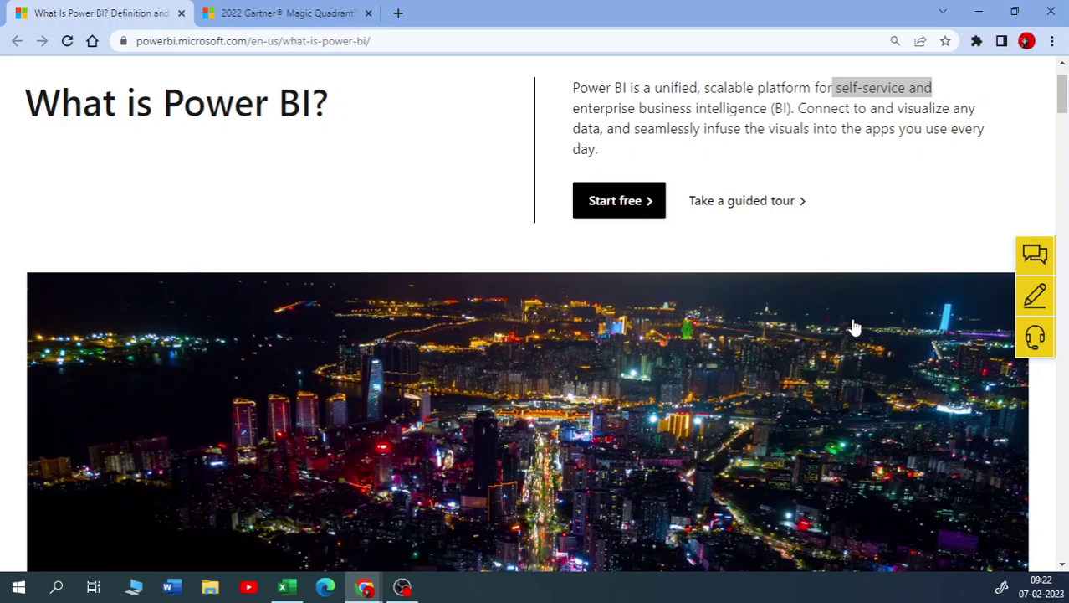
scroll(681, 348, down, 3)
scroll(681, 348, down, 3)
scroll(633, 323, down, 3)
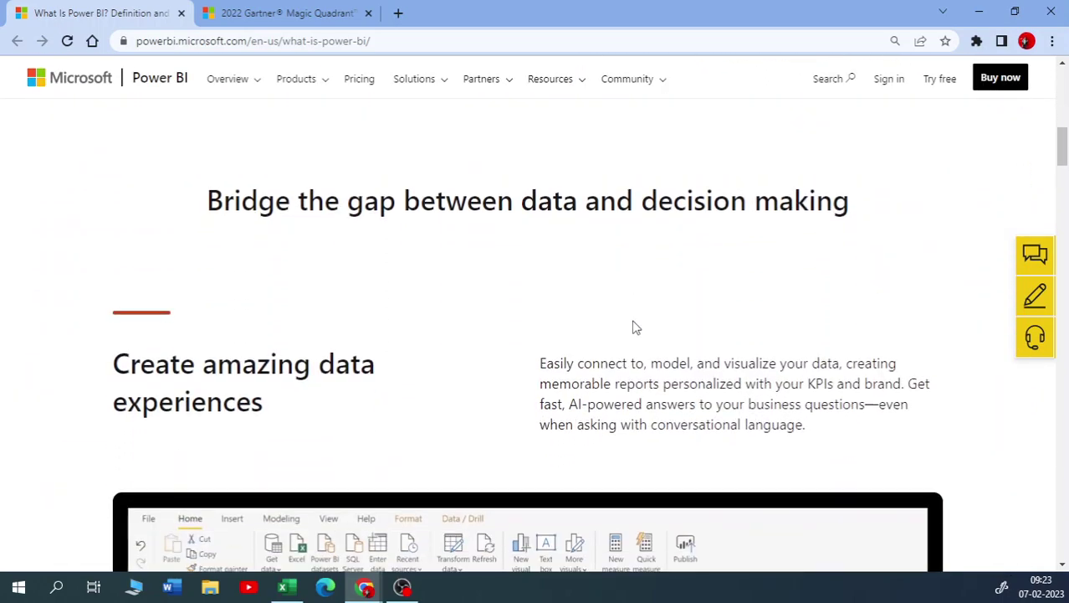
scroll(634, 327, down, 5)
scroll(636, 333, down, 5)
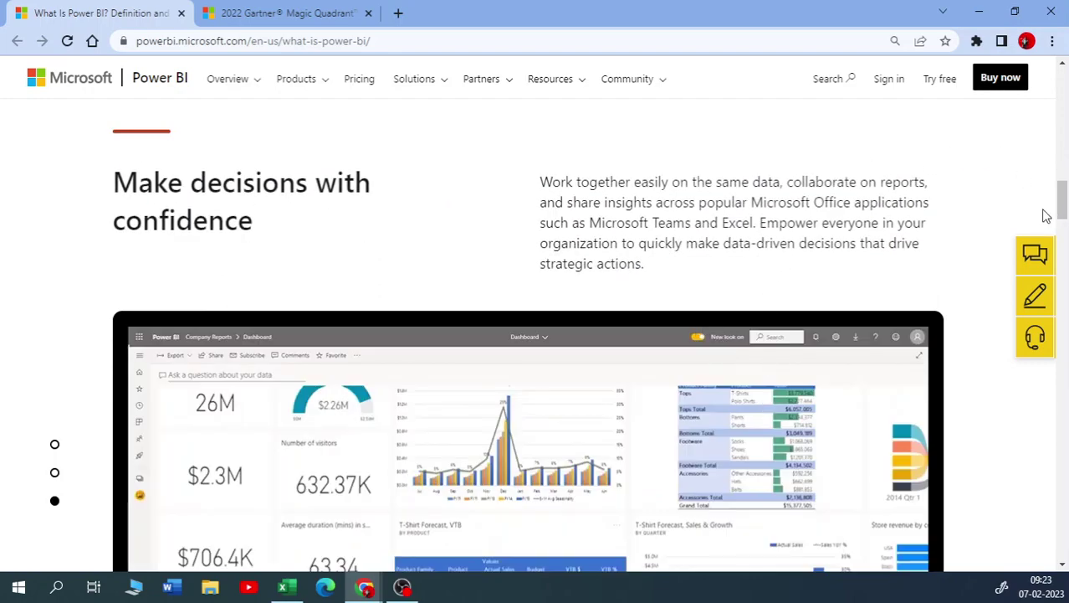
drag(1063, 208, 1064, 240)
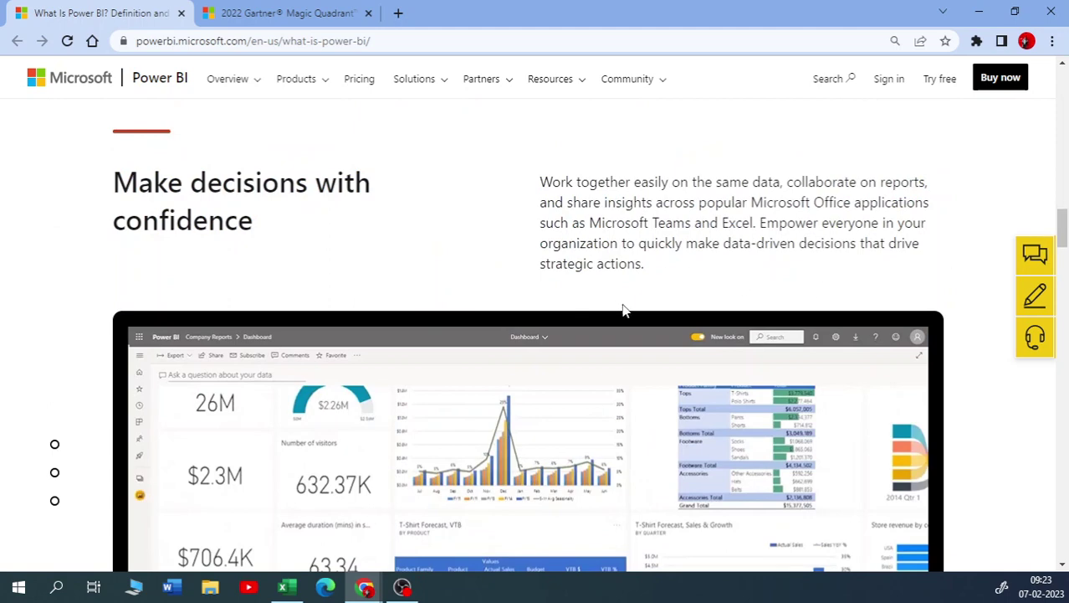
scroll(623, 310, down, 3)
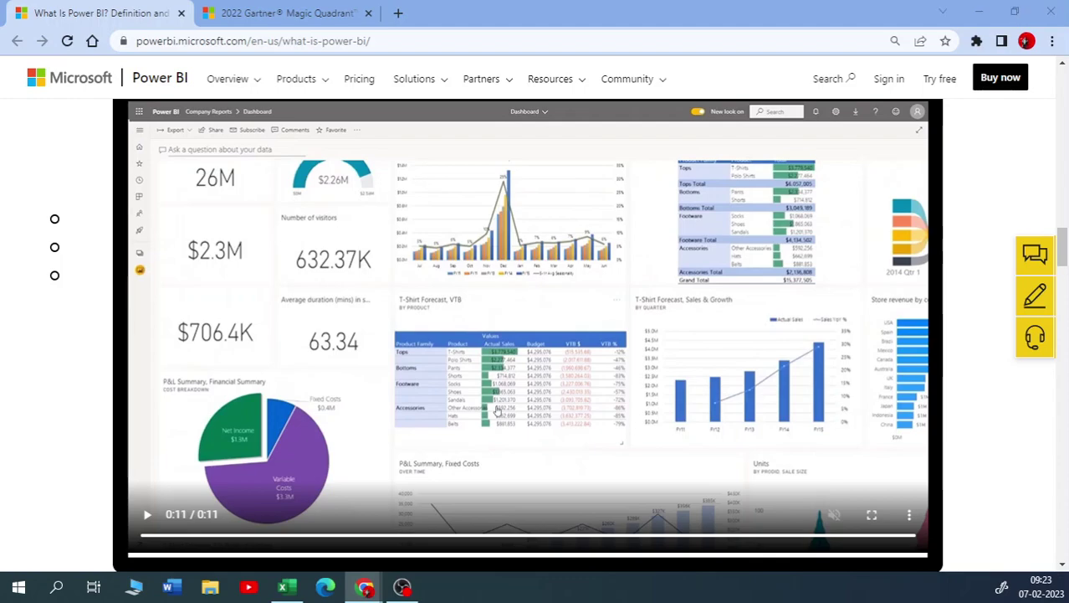
Switch to the Sample - Superstore workbook in Excel, maximize its window and look over the Orders sheet's rows
key(alt+Tab)
drag(783, 32, 603, 38)
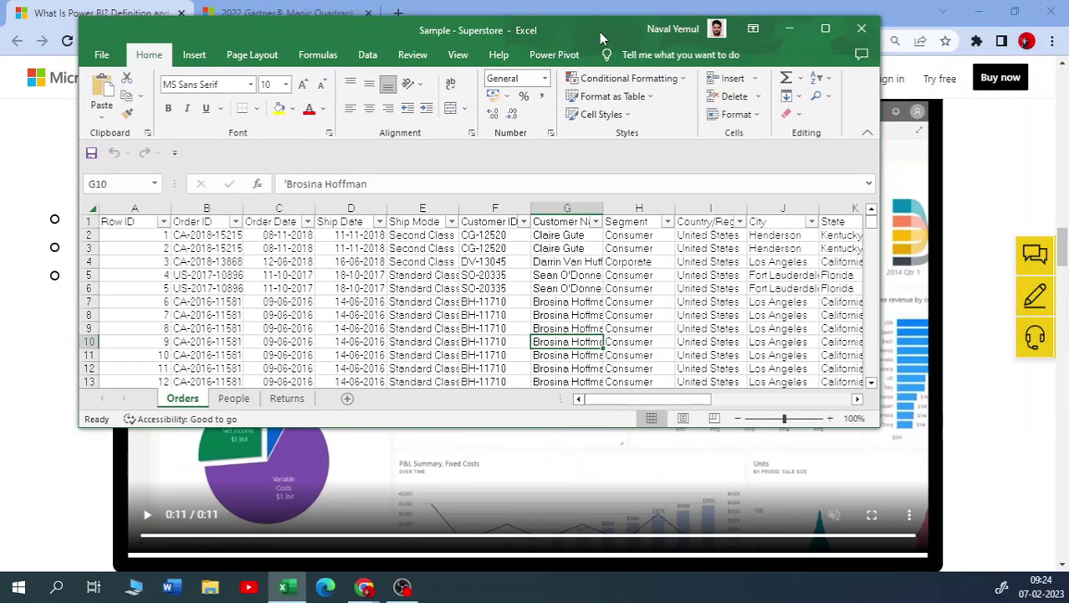
click(825, 28)
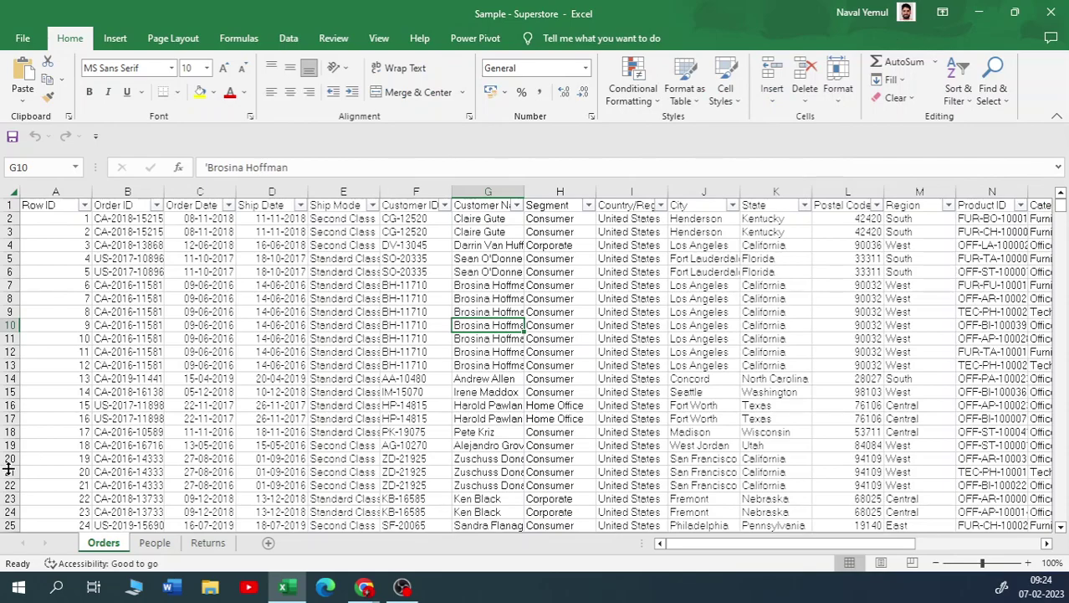
drag(704, 542, 667, 542)
scroll(174, 365, down, 20)
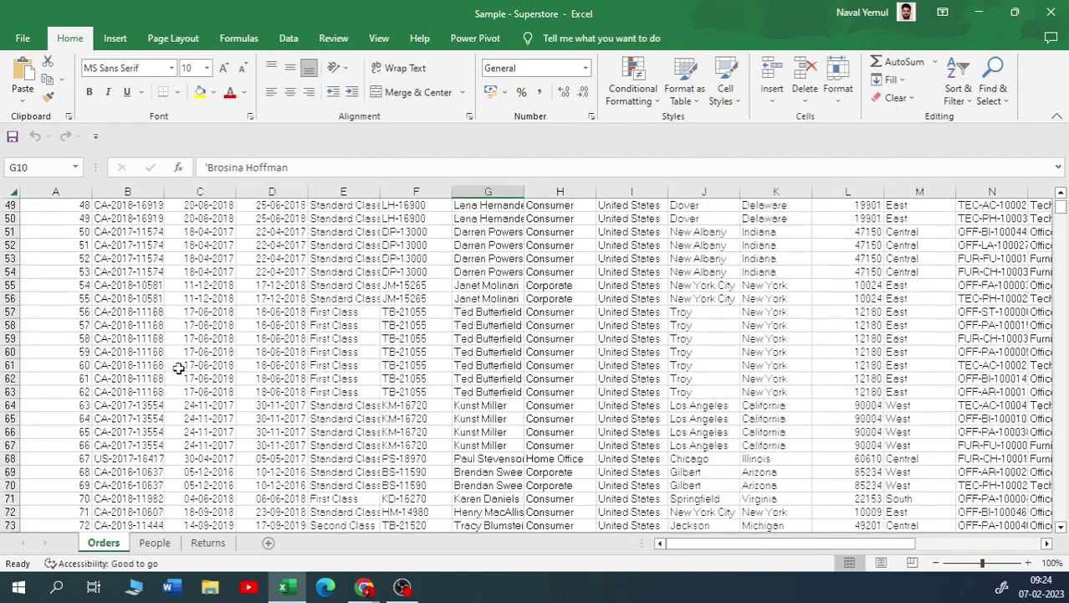
scroll(180, 365, up, 20)
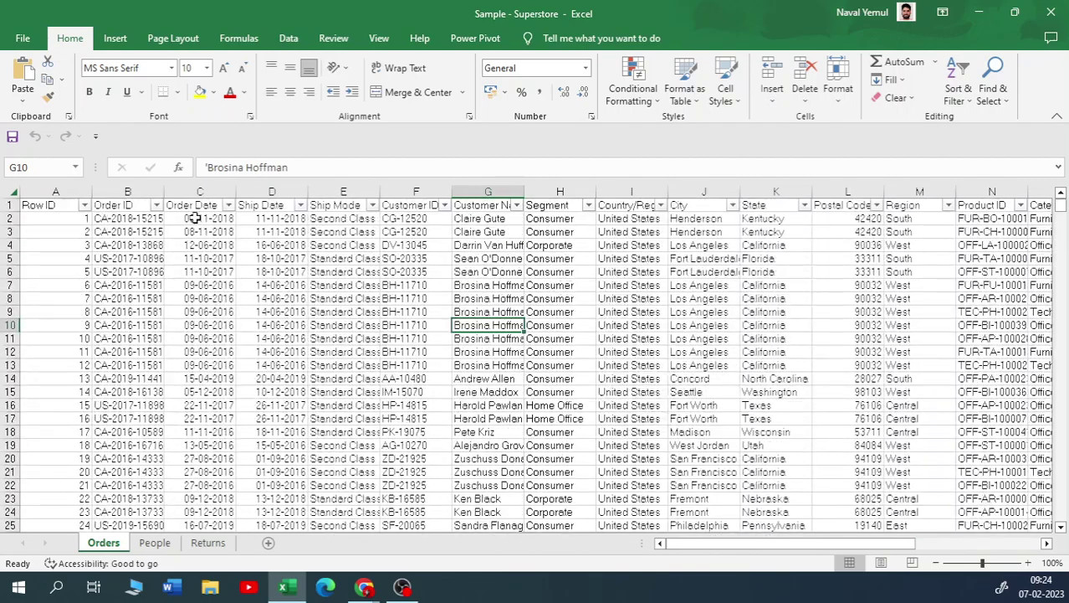
Select the Order ID values from B2 down to the last record to check the row count, and return to the first row
click(155, 219)
key(ctrl+shift+Down)
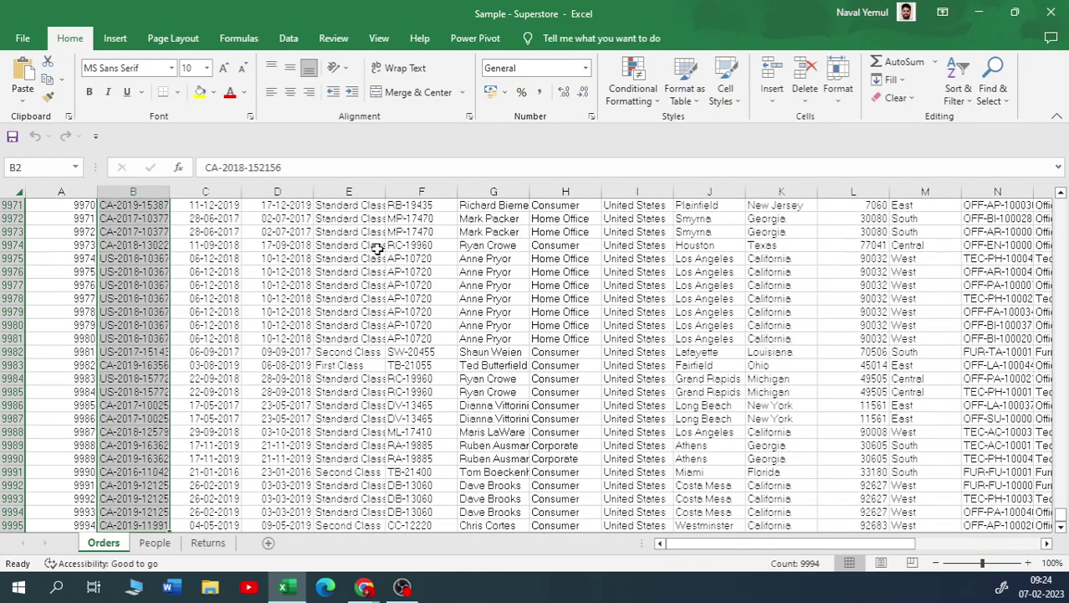
scroll(262, 322, down, 2)
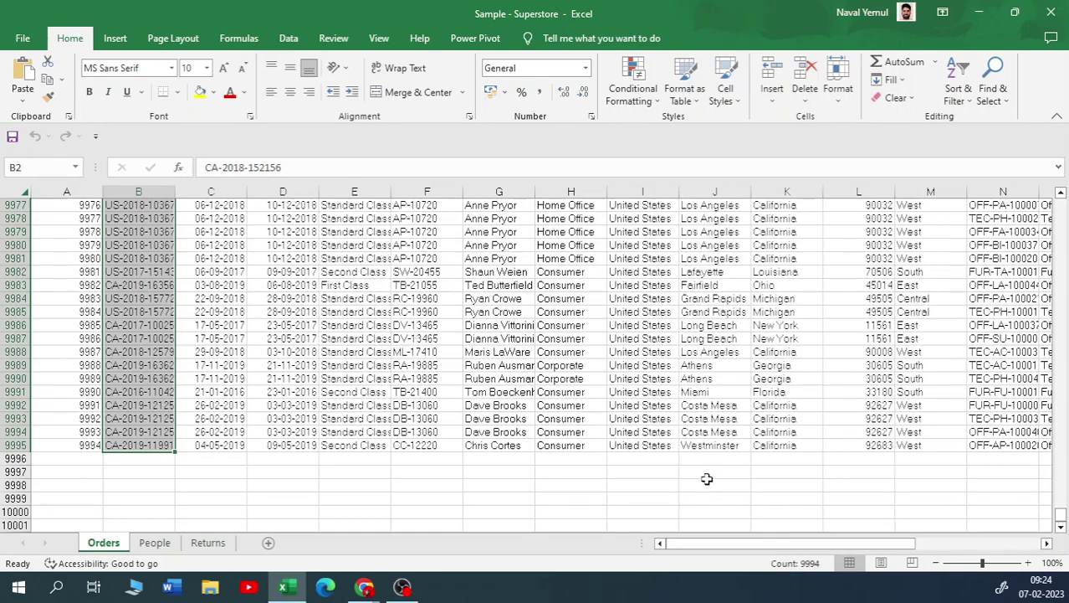
scroll(709, 480, up, 14)
scroll(707, 466, up, 18)
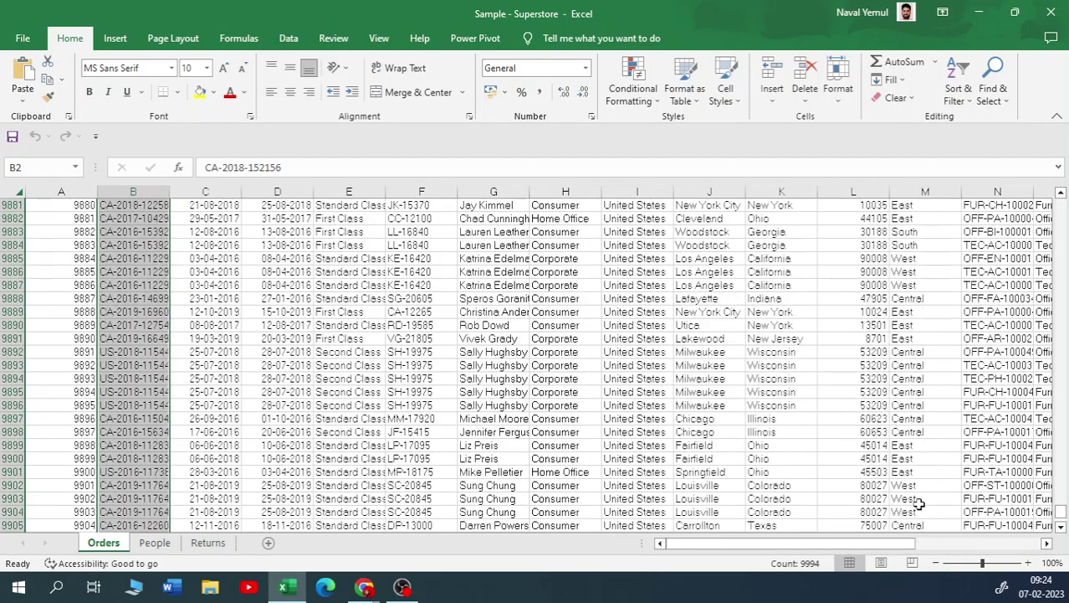
drag(1061, 512, 1062, 202)
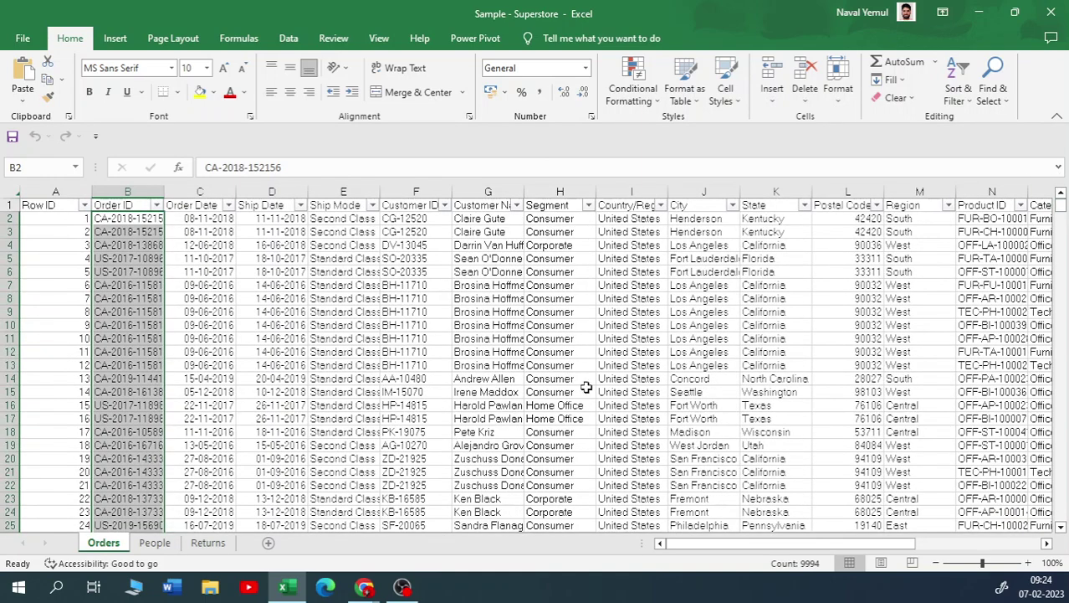
Examine the columns from Row ID to Ship Mode and view the values available in the Ship Mode filter
click(50, 206)
click(131, 206)
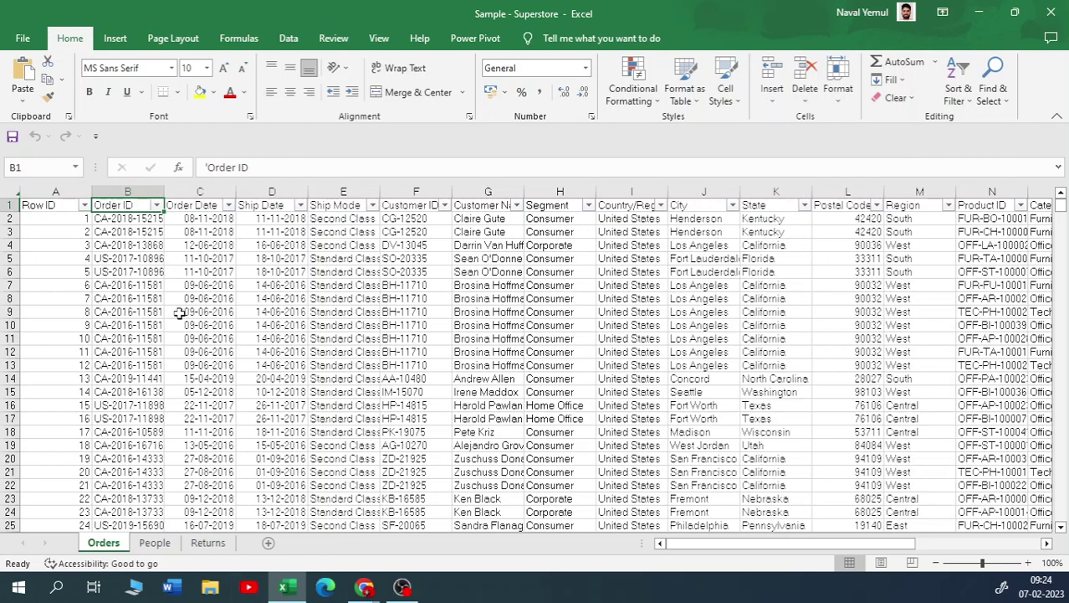
click(186, 219)
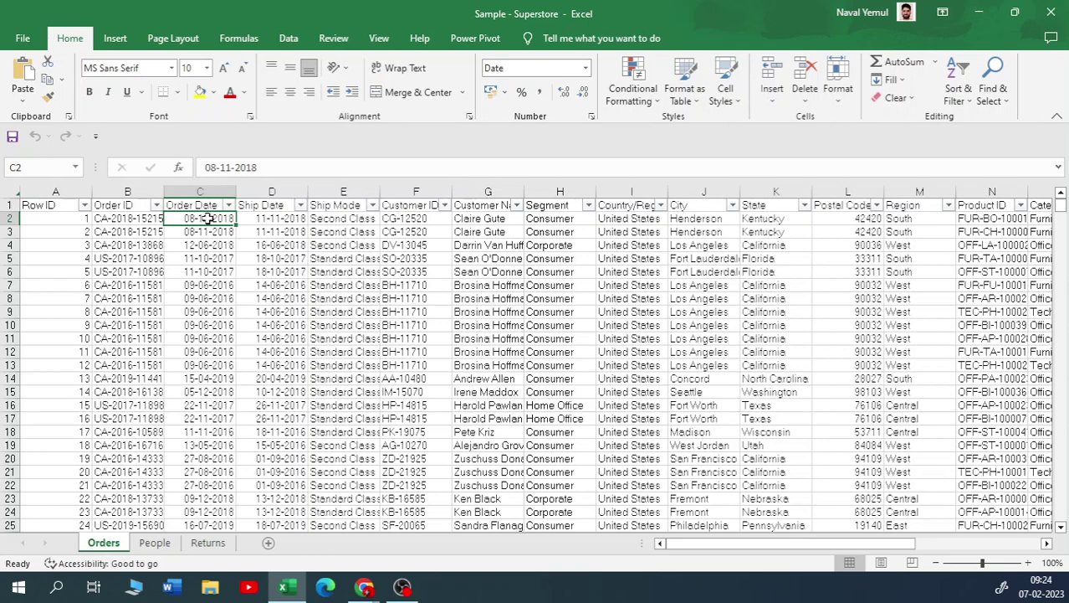
click(278, 222)
click(345, 219)
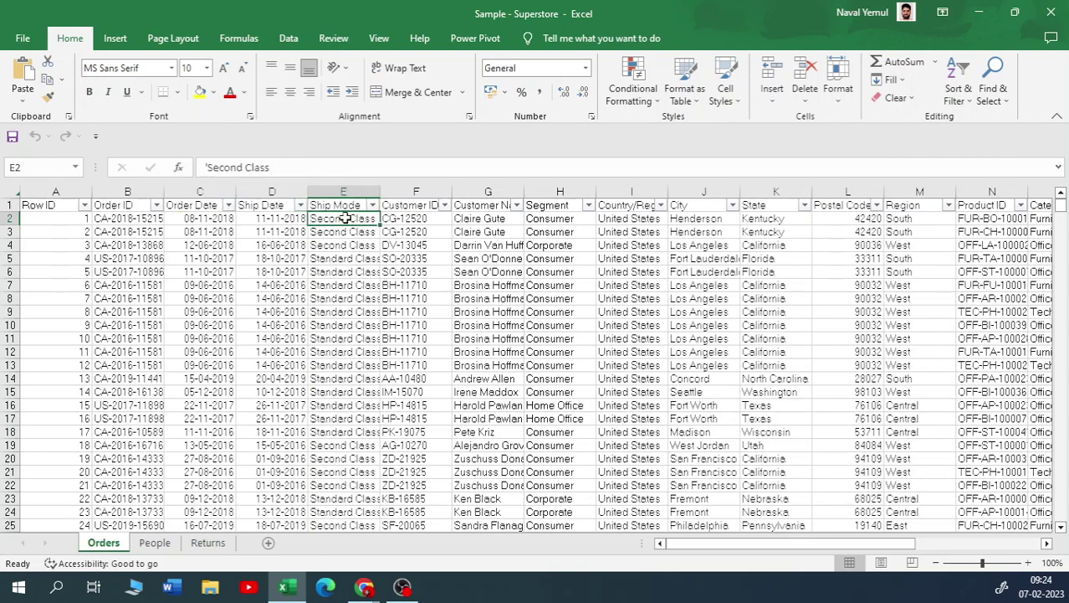
click(373, 205)
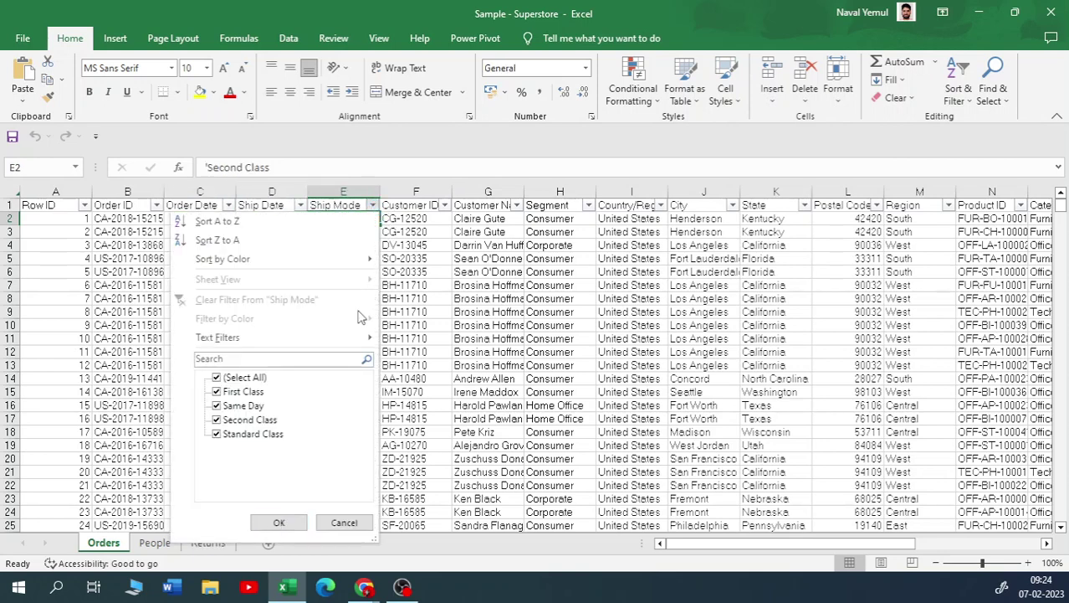
click(344, 522)
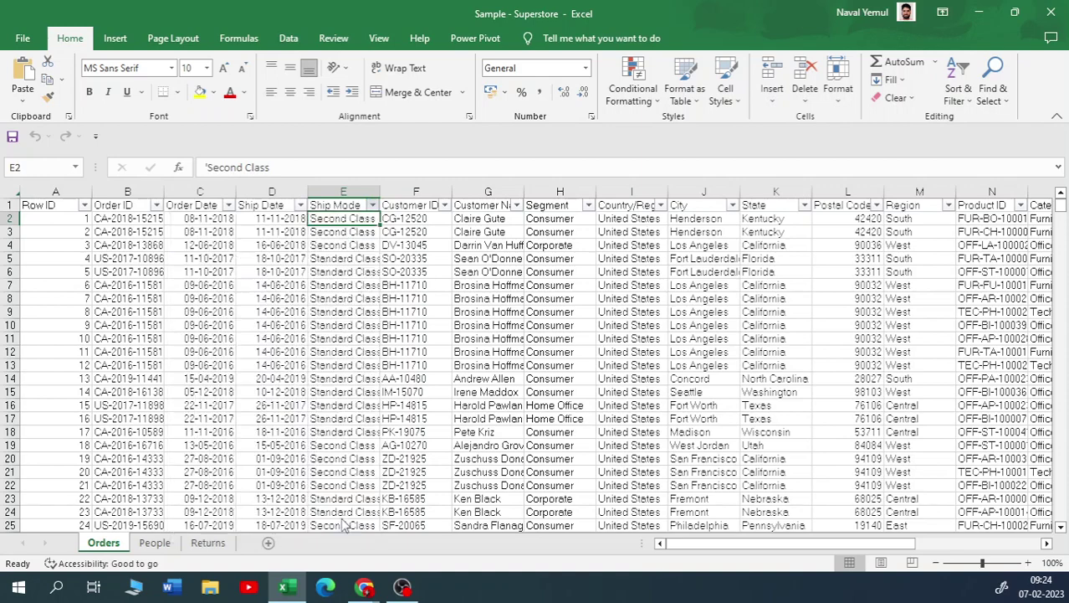
Filter the Category column of the Orders sheet to show only Furniture
drag(715, 545, 808, 545)
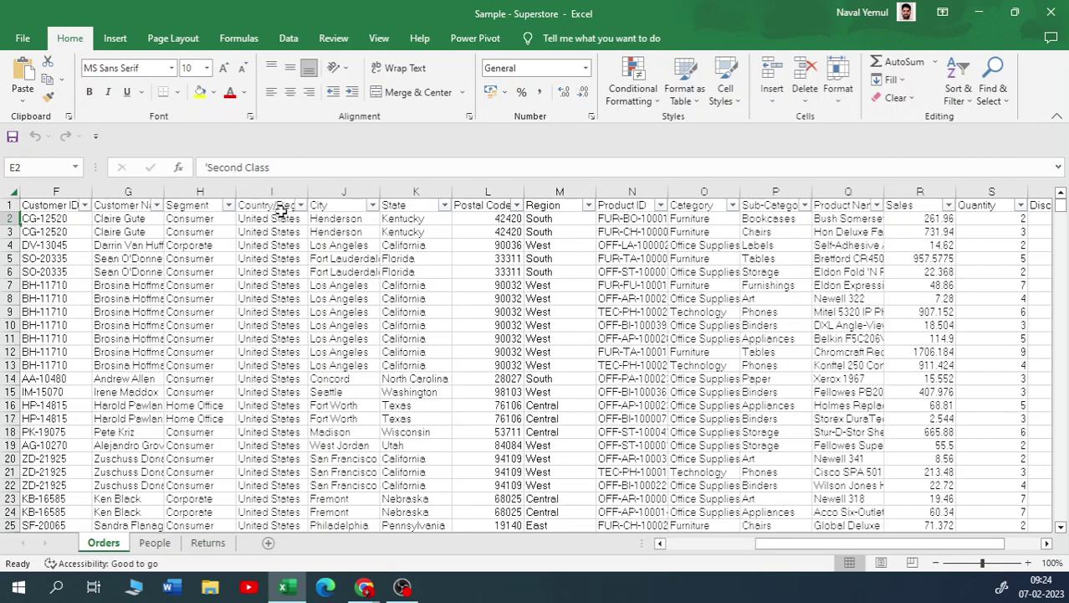
drag(798, 545, 828, 543)
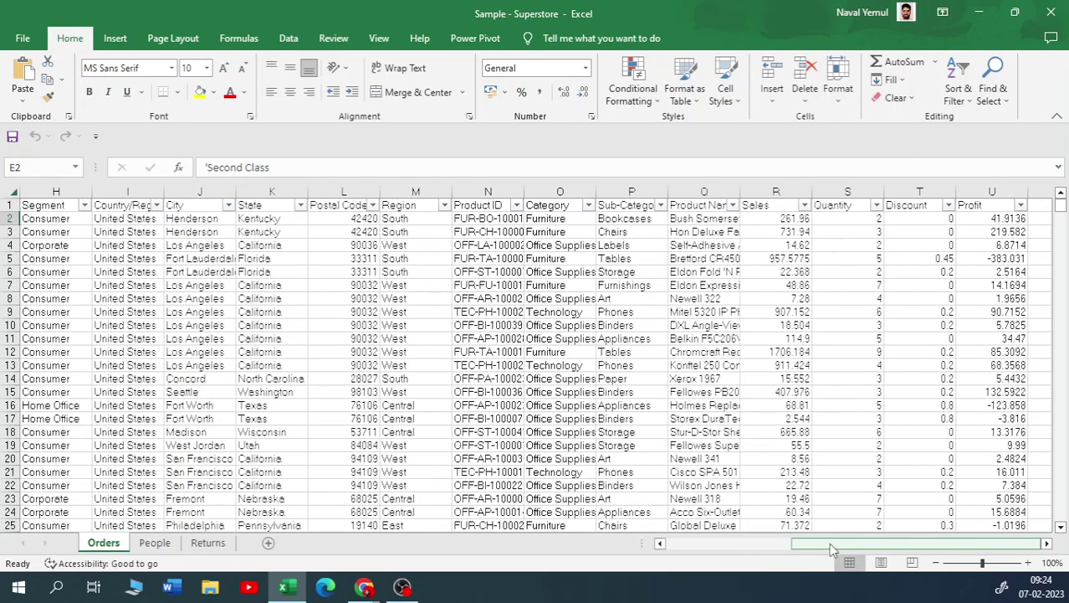
click(586, 204)
click(432, 379)
click(433, 391)
click(495, 523)
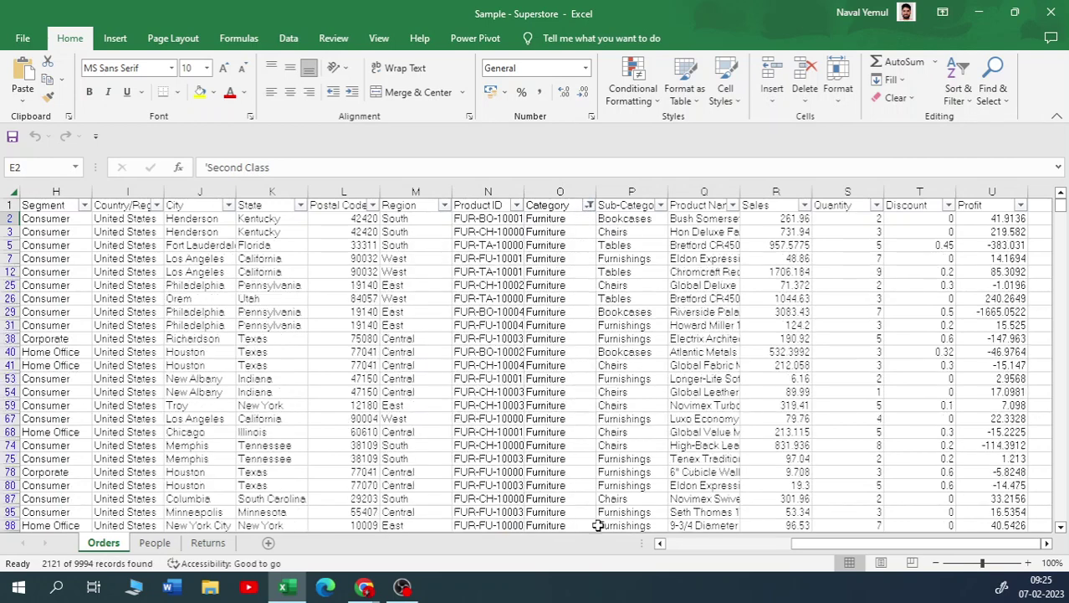
Select the Profit values of the filtered rows from U2 down to read their sum, and return to the first columns
drag(912, 545, 823, 556)
drag(847, 557, 893, 557)
drag(981, 217, 505, 263)
scroll(575, 408, up, 3)
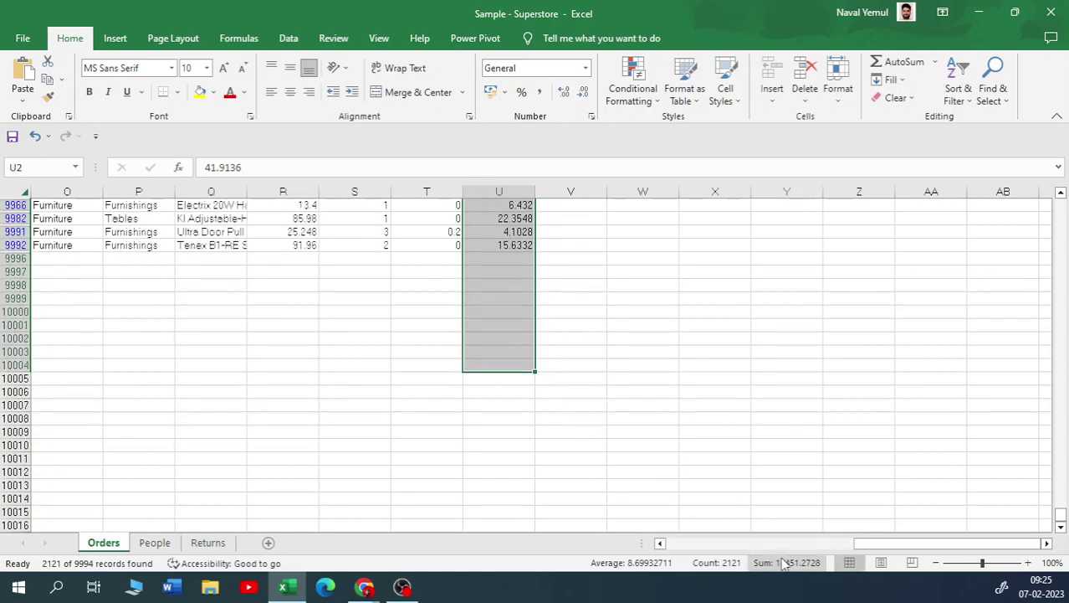
scroll(540, 285, up, 15)
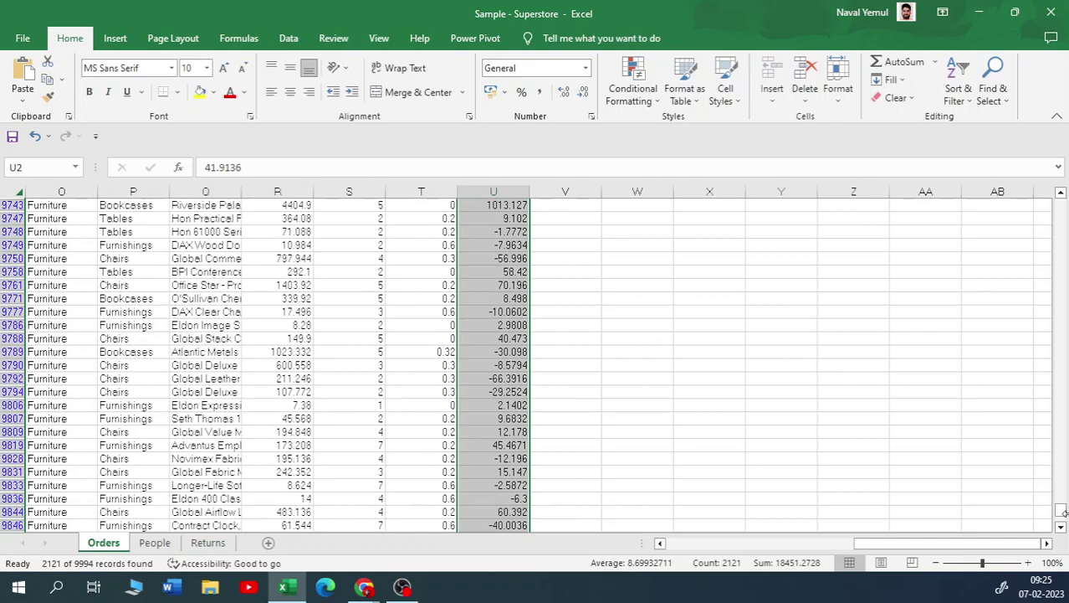
drag(1063, 512, 1062, 199)
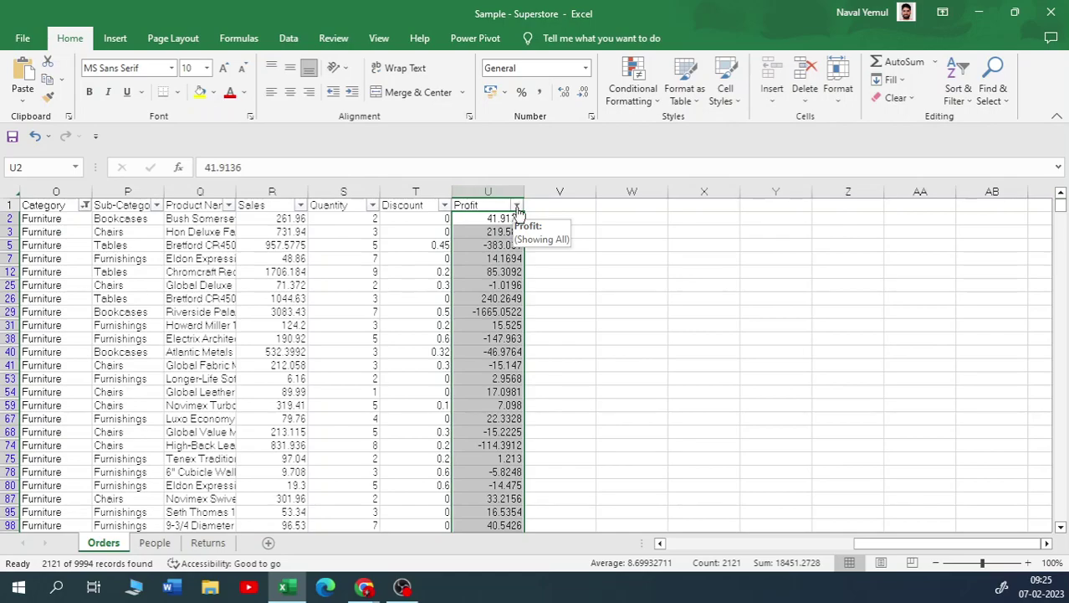
drag(871, 544, 700, 549)
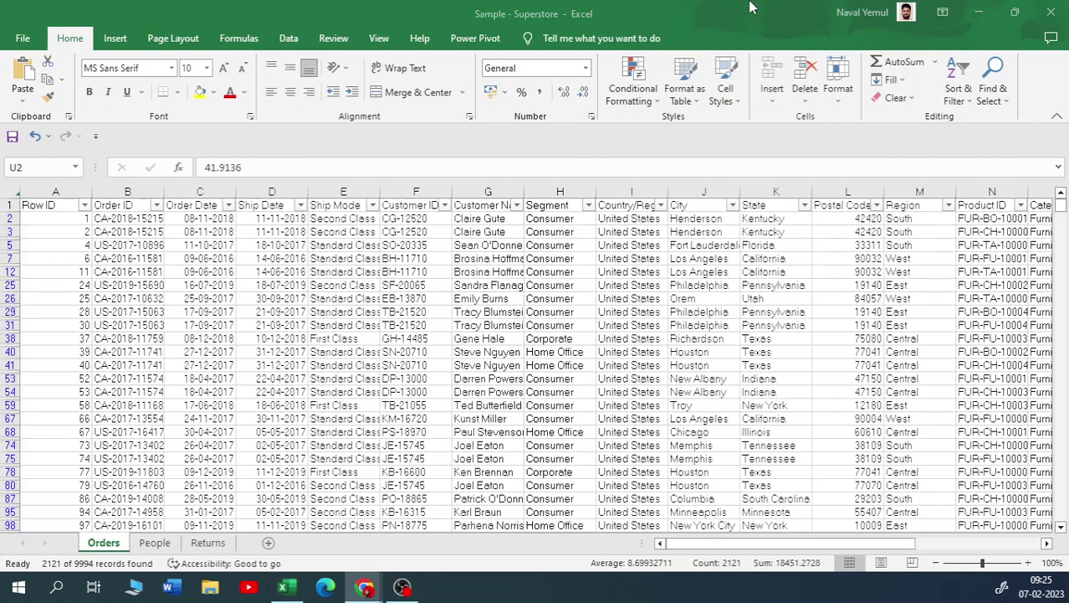
Minimize Excel to return to the Power BI page in Chrome and open the Gartner report from the independent research firms section
click(978, 12)
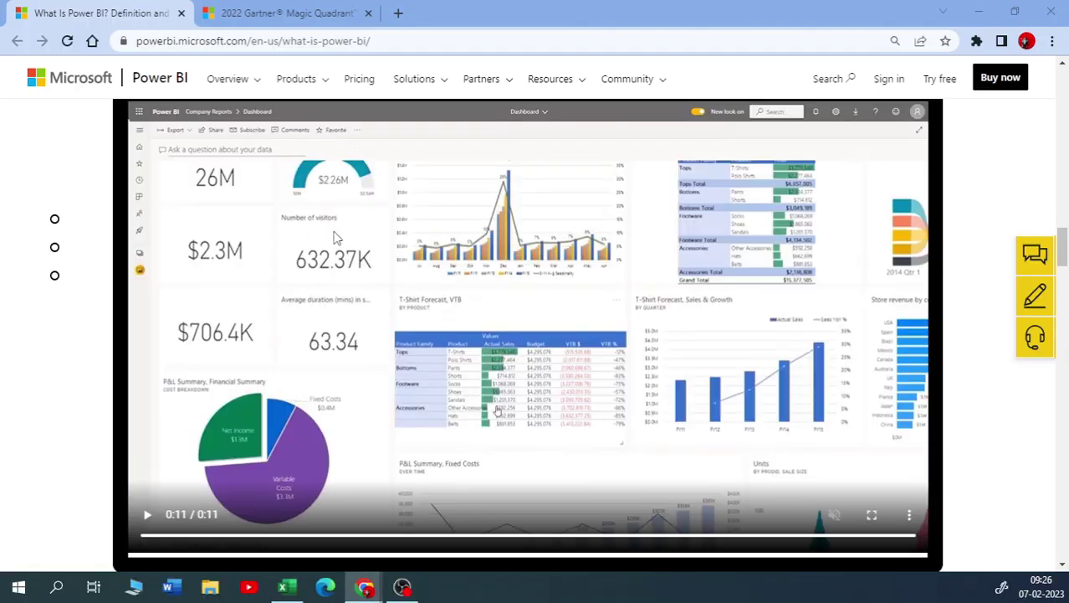
scroll(317, 289, down, 6)
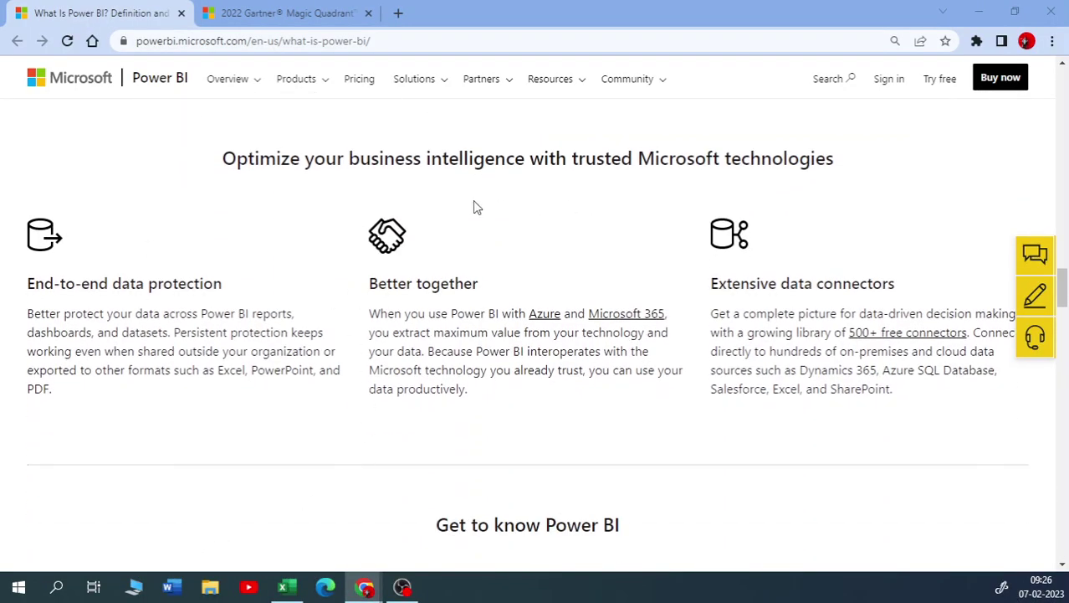
scroll(442, 308, down, 7)
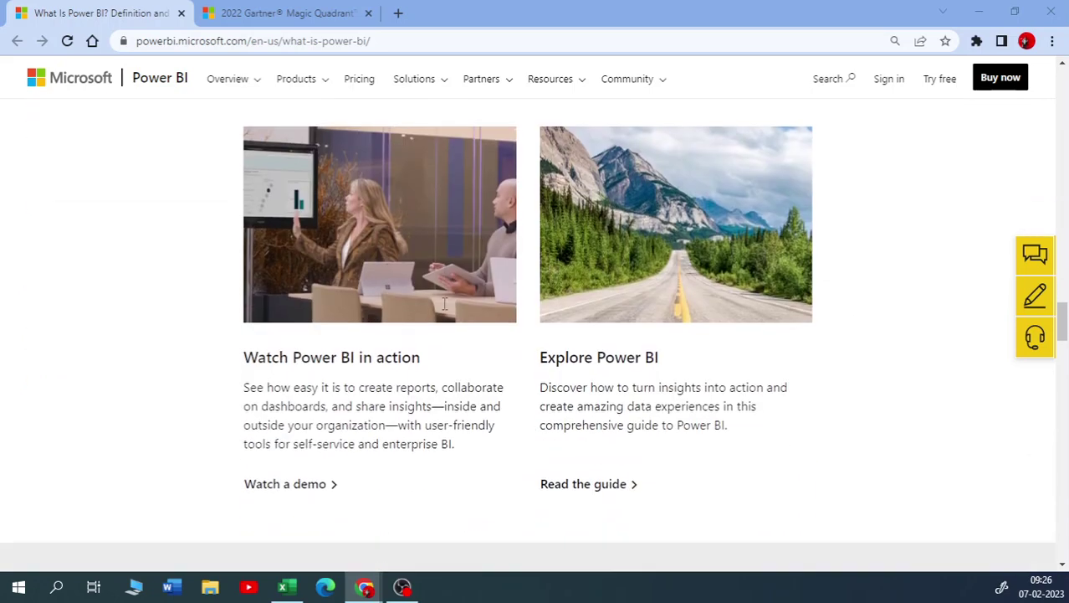
scroll(483, 311, down, 1)
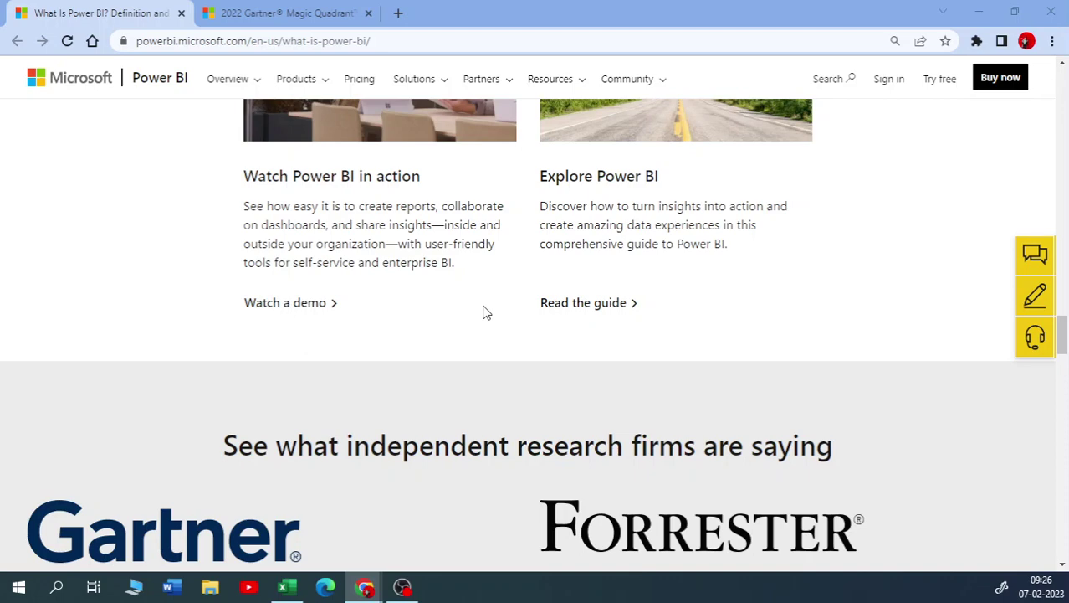
scroll(484, 312, down, 5)
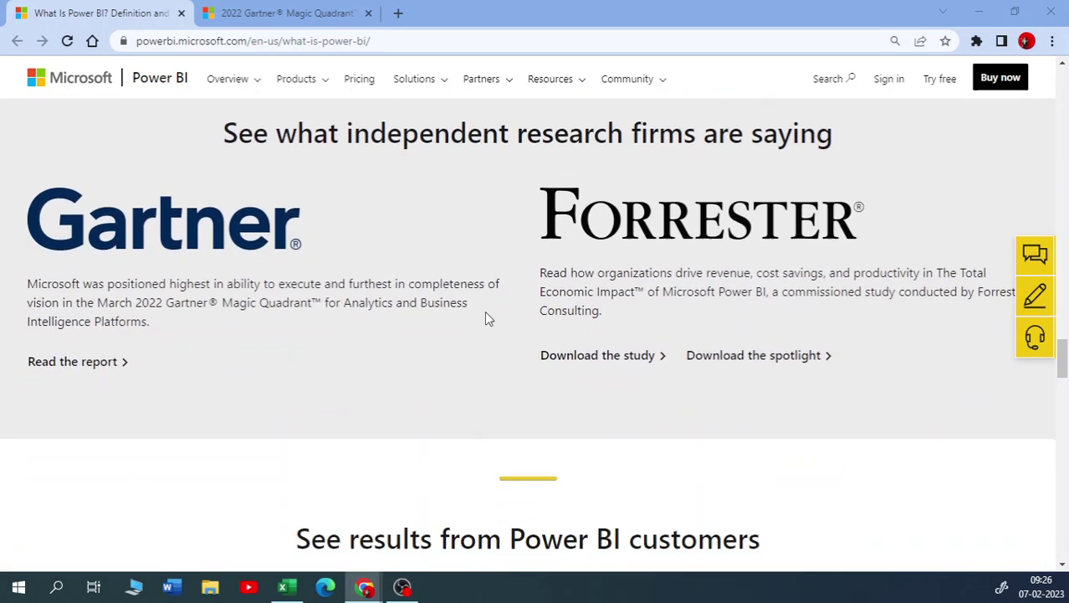
scroll(96, 192, up, 2)
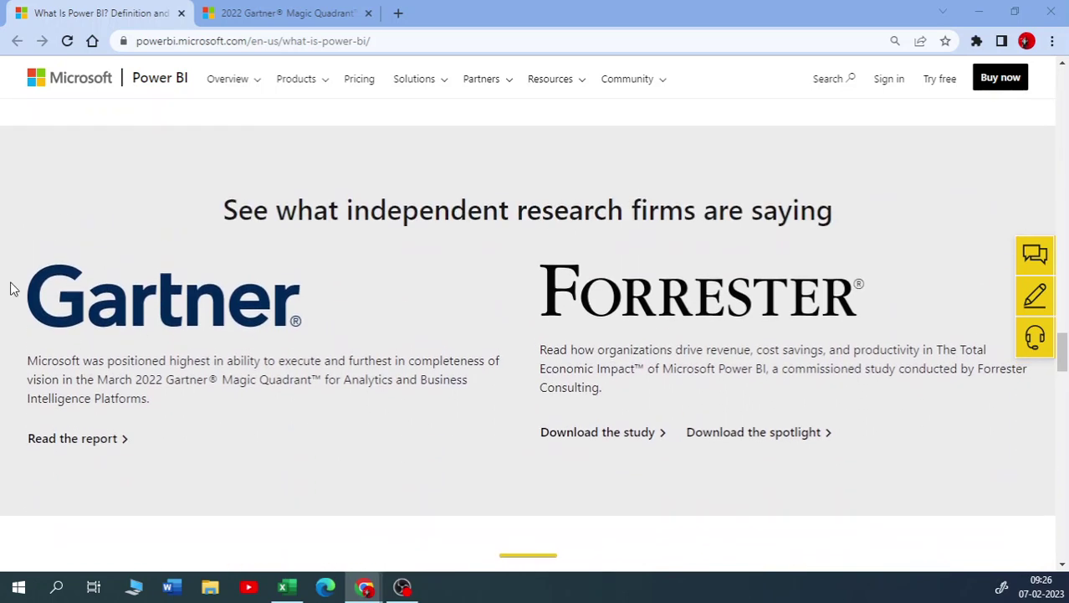
drag(21, 301, 268, 297)
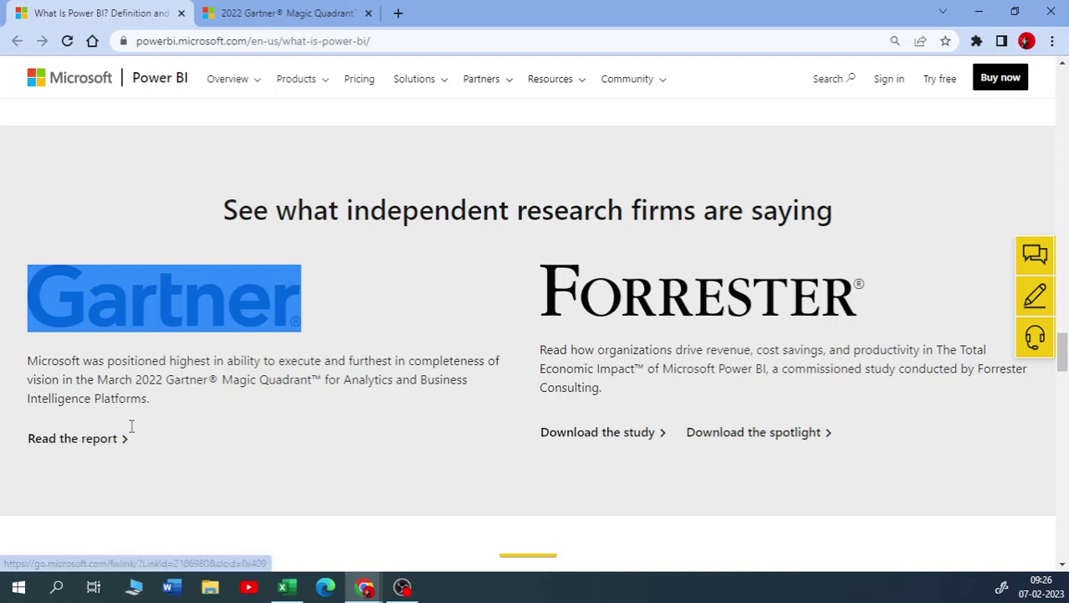
click(90, 439)
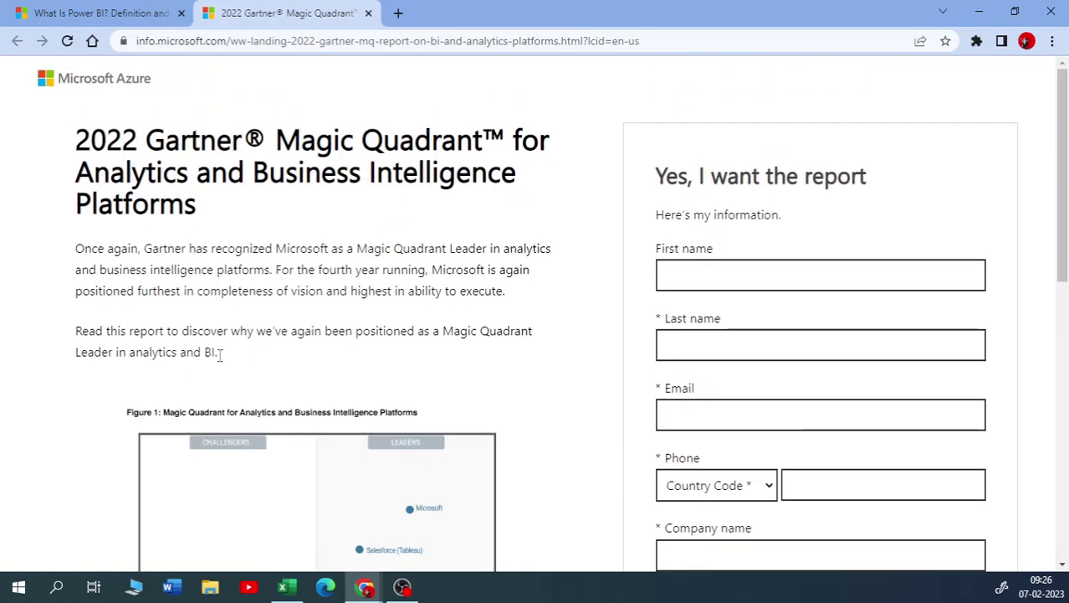
Read the 2022 Gartner Magic Quadrant introduction and examine the quadrant chart with the page zoomed to 125%
drag(78, 125, 443, 138)
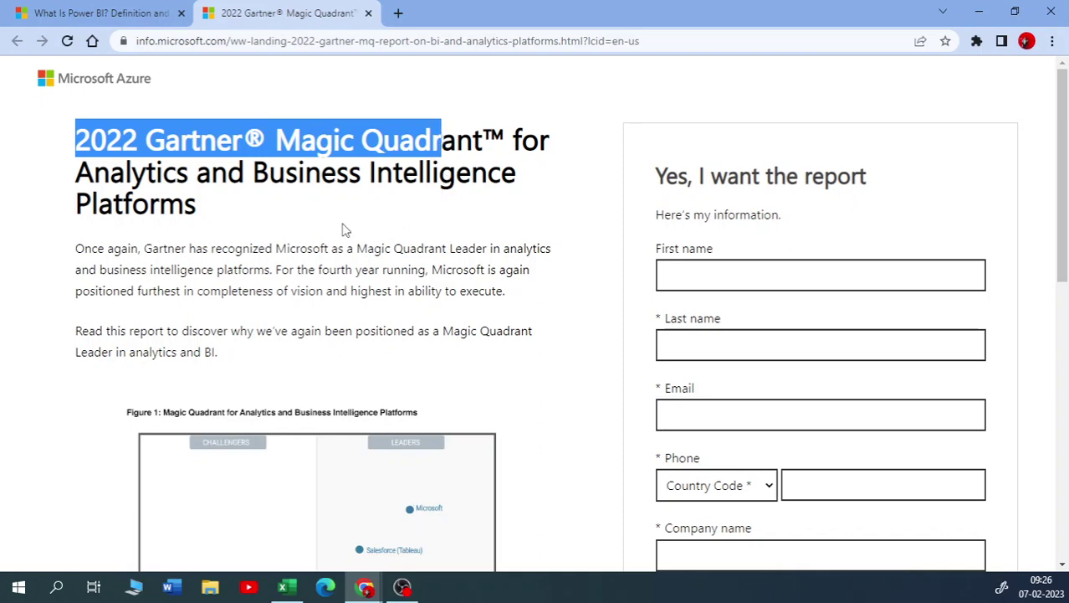
drag(252, 175, 549, 279)
scroll(503, 335, down, 5)
scroll(343, 286, up, 2)
ctrl+scroll(384, 318, up, 1)
scroll(384, 320, down, 2)
ctrl+scroll(384, 321, up, 1)
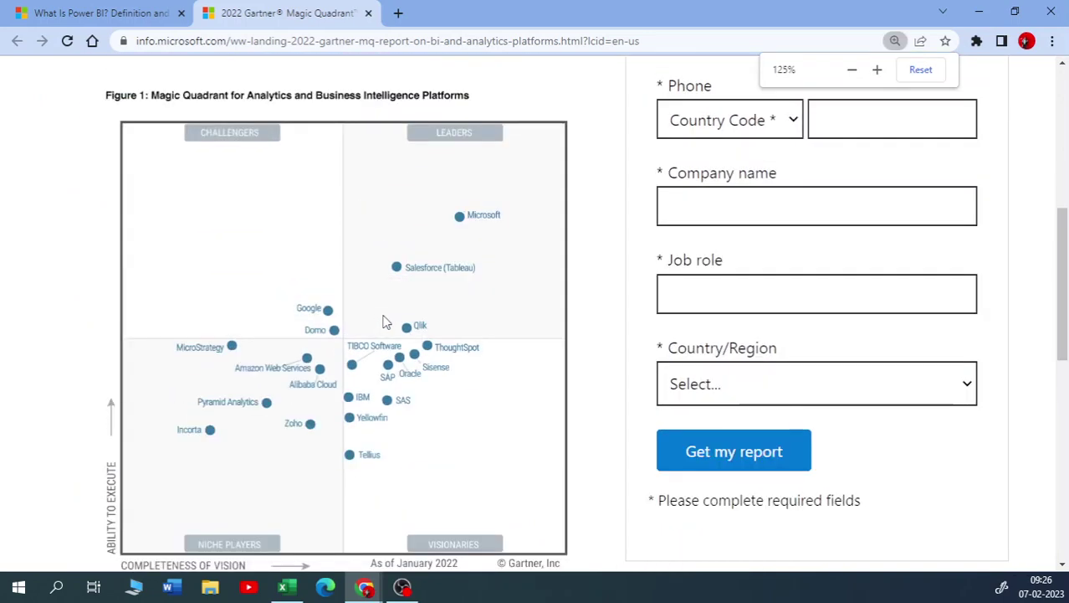
scroll(436, 291, down, 1)
scroll(436, 290, up, 1)
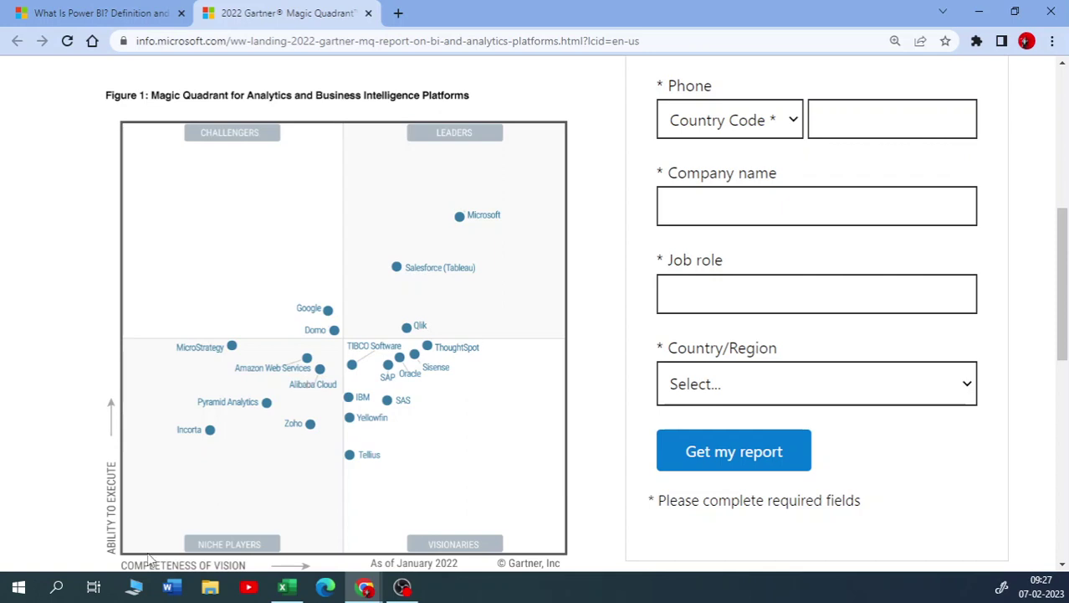
Launch Power BI Desktop, dismiss its start screen and maximize the window with the blank report
click(57, 587)
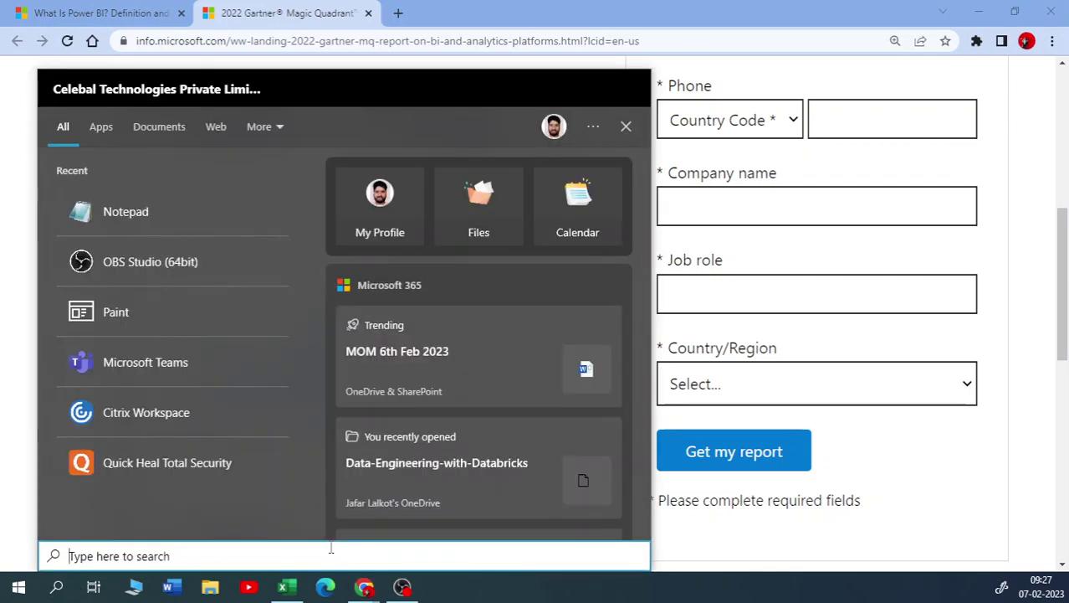
text(Power)
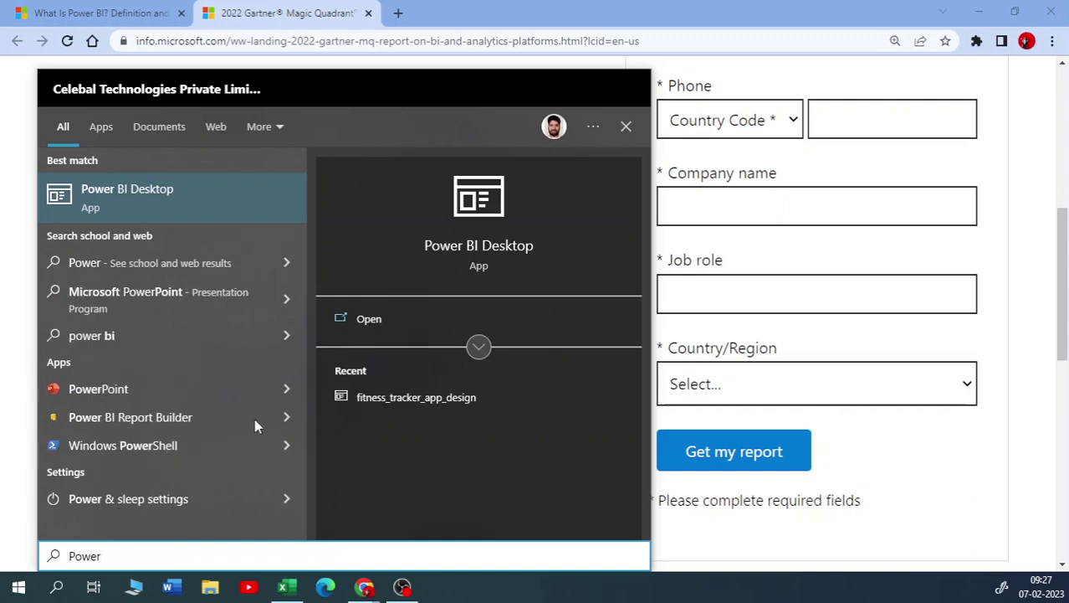
click(147, 187)
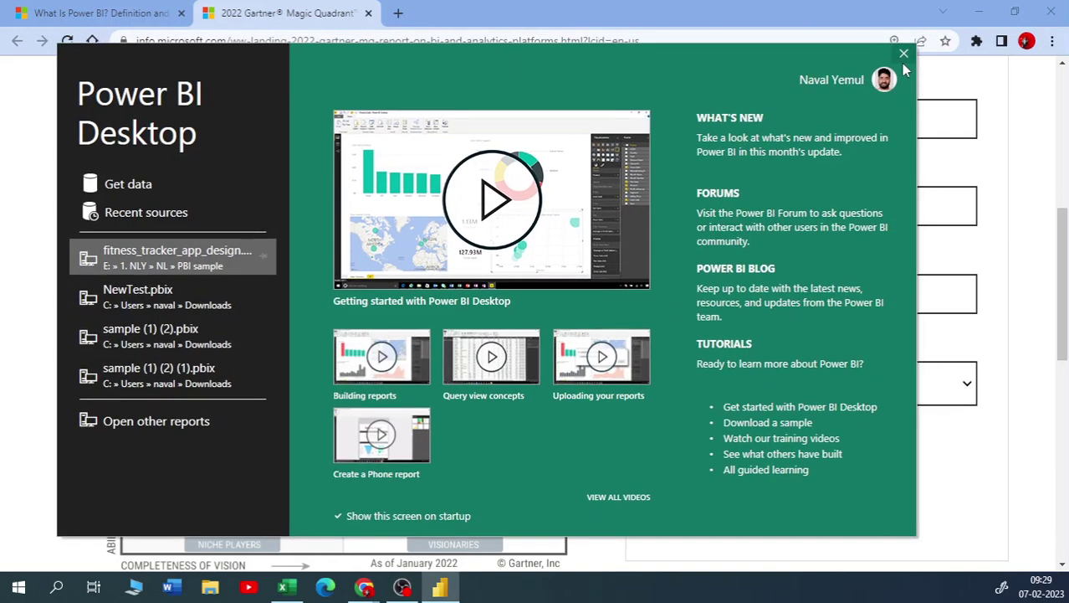
click(903, 54)
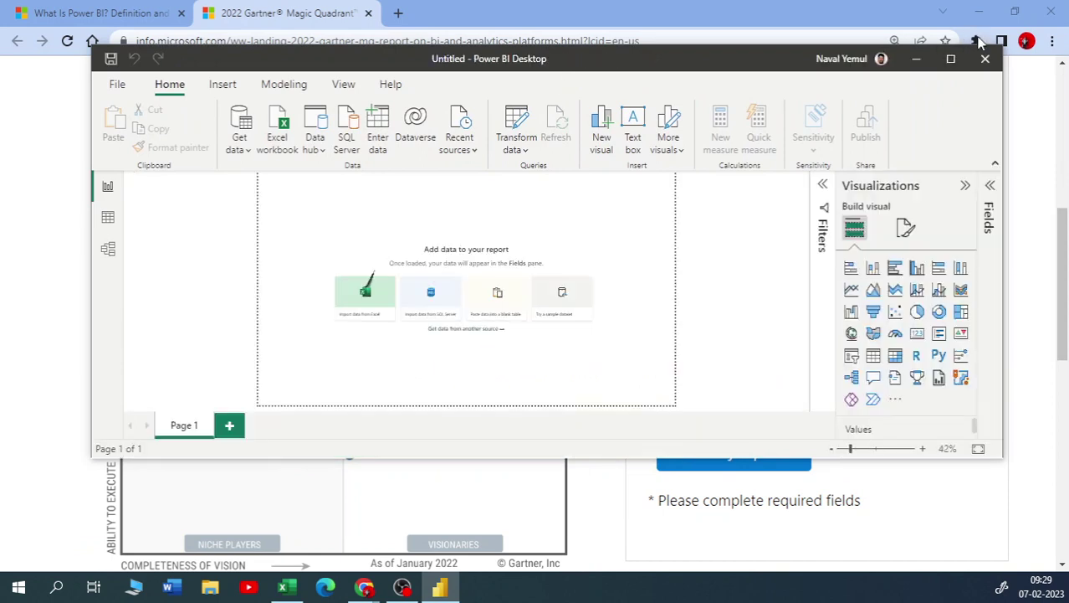
click(951, 60)
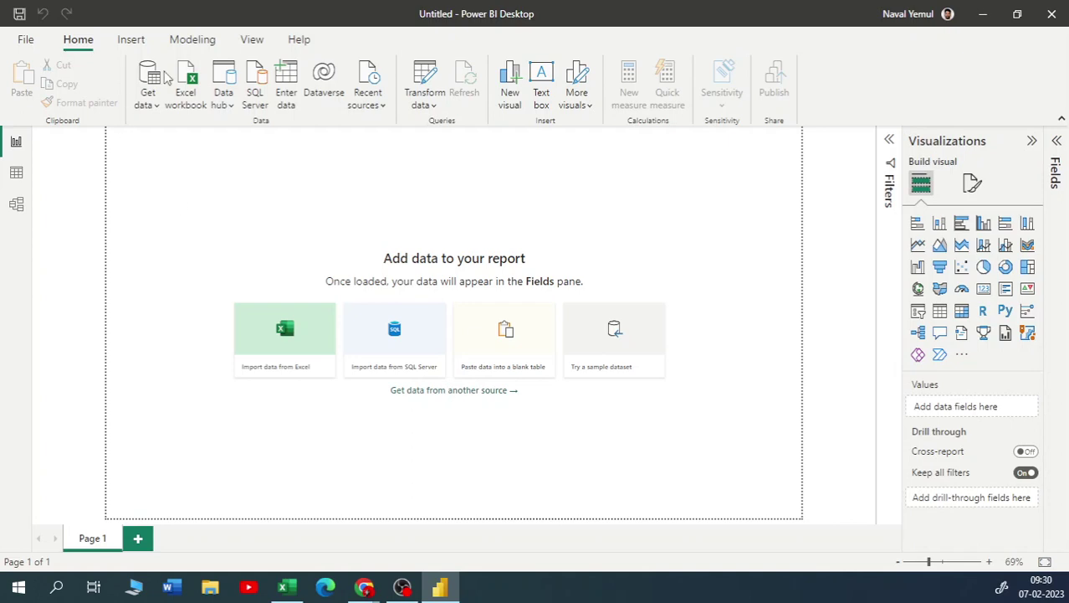
click(25, 42)
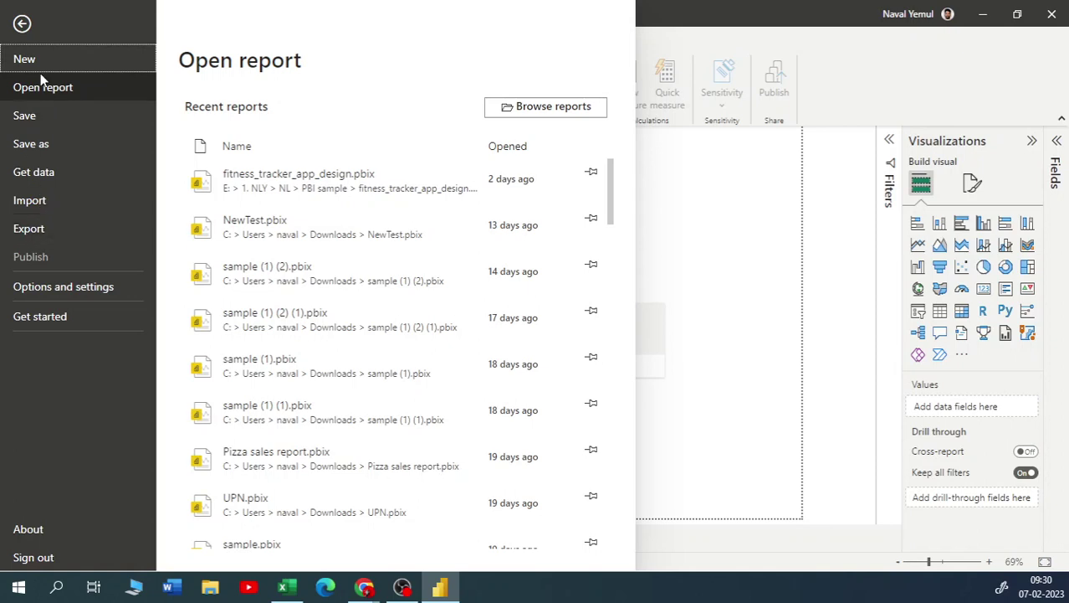
click(22, 24)
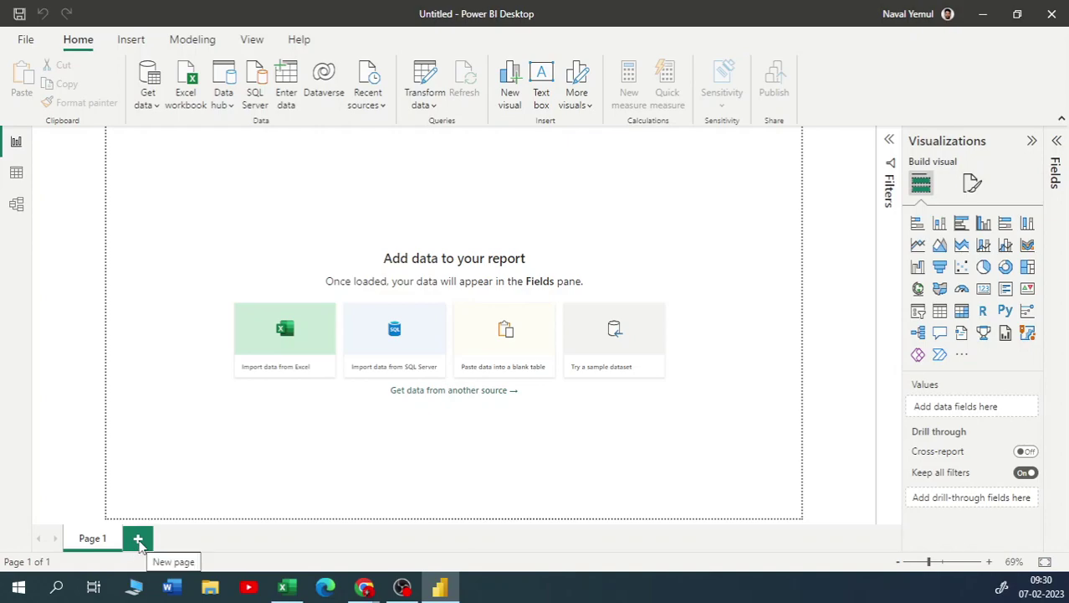
Switch to the Sample - Superstore workbook in Excel, show it as a smaller window over the blank report, and minimize it
click(286, 587)
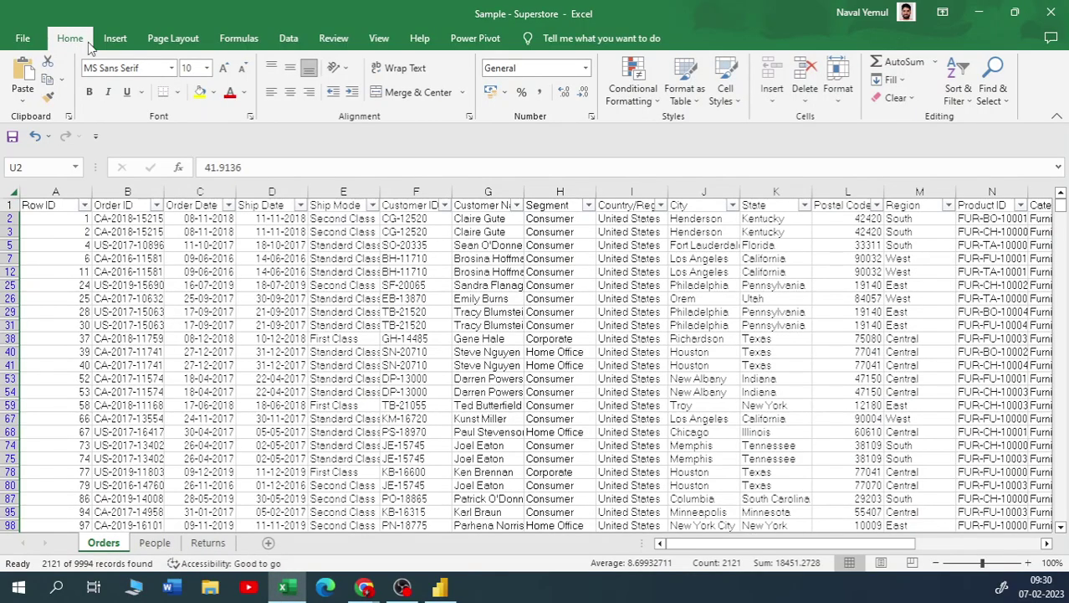
double_click(795, 10)
drag(809, 151, 777, 164)
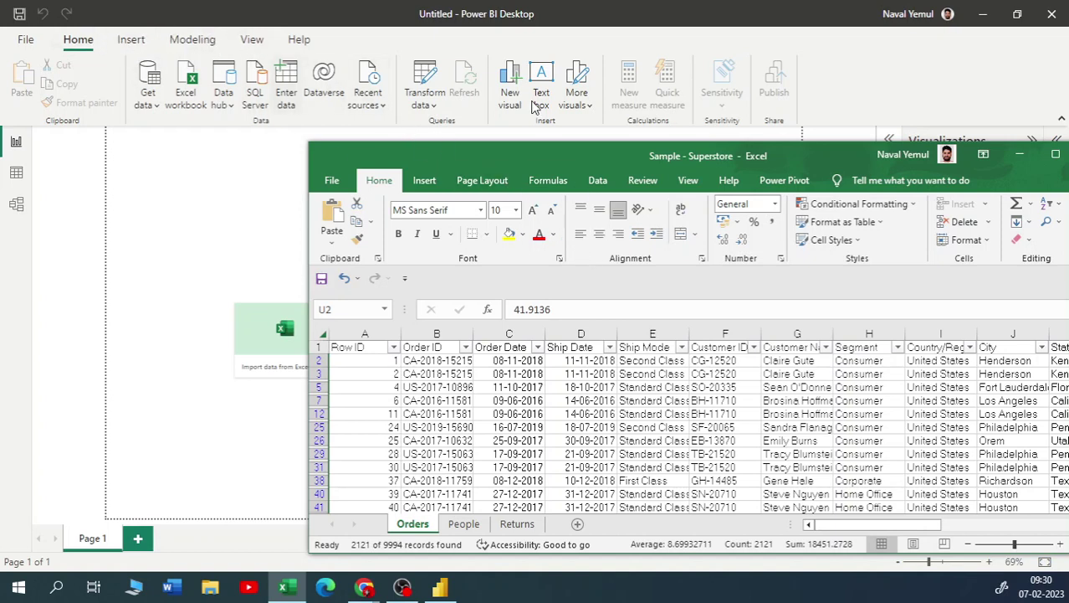
drag(851, 153, 757, 142)
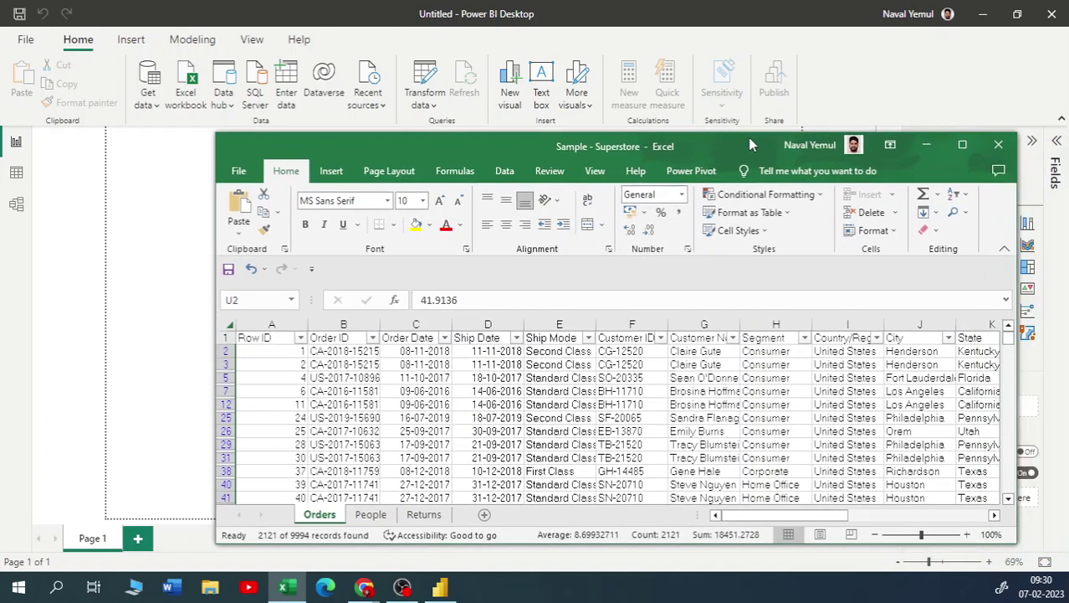
click(927, 142)
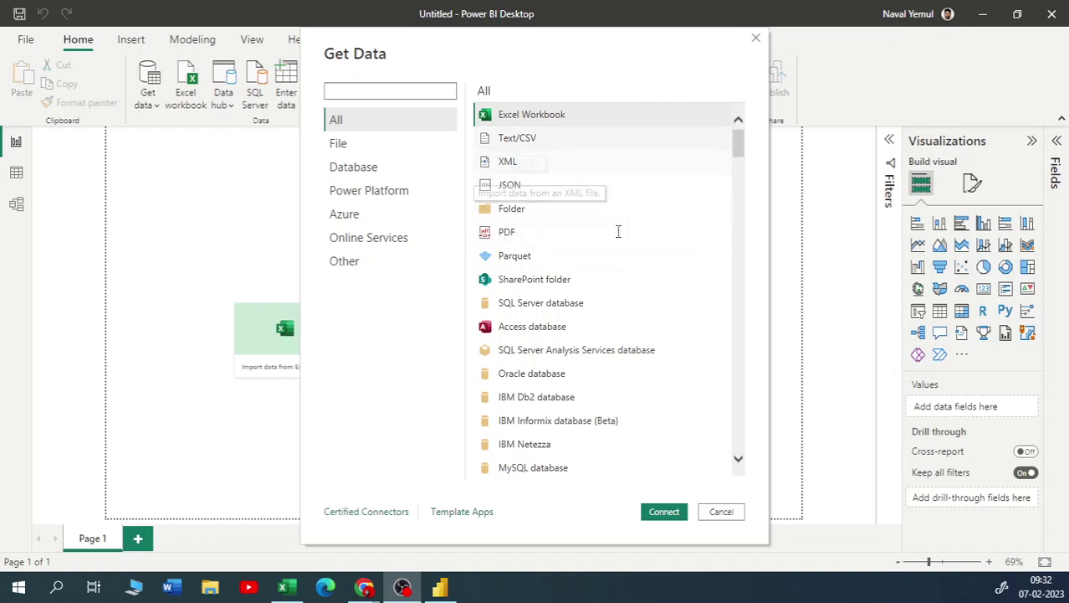
Examine the full list of data source connectors in Get Data, from Excel Workbook to Blank Query, and close it without connecting
scroll(610, 212, down, 5)
scroll(575, 301, up, 5)
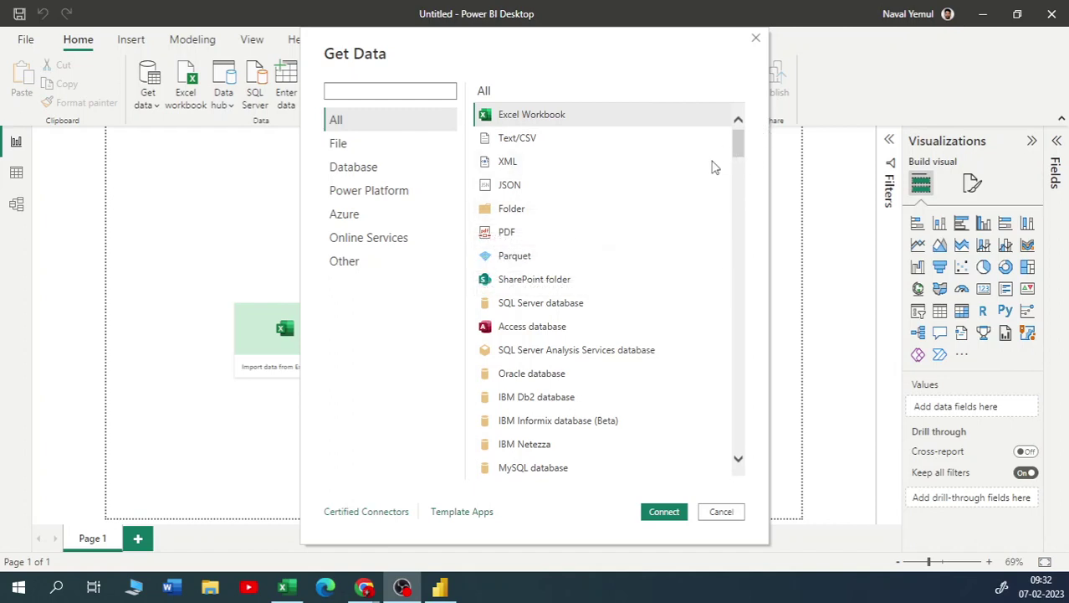
drag(738, 144, 738, 182)
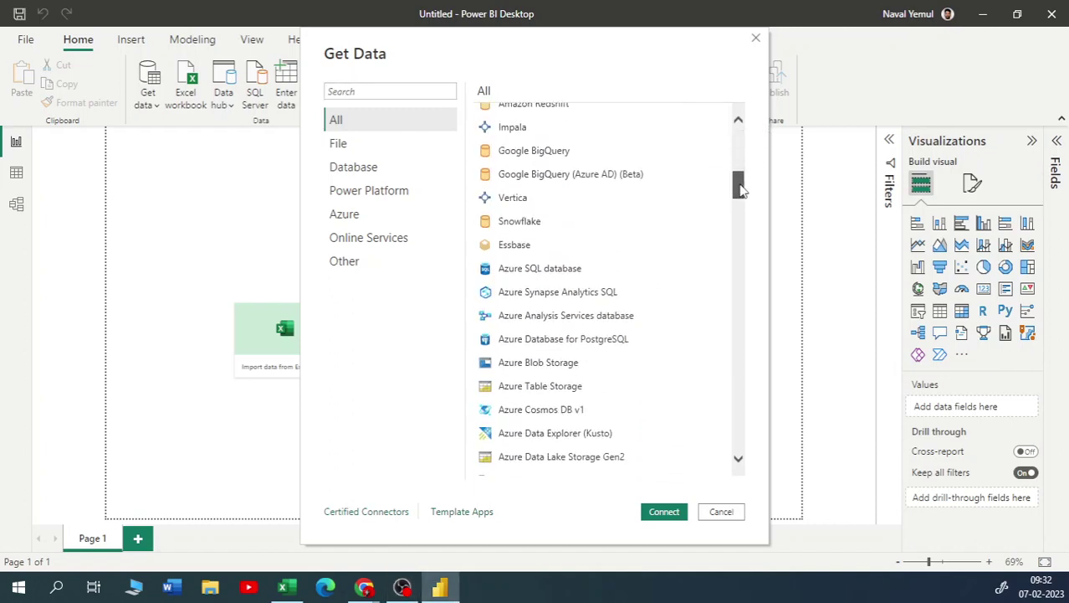
scroll(502, 224, up, 5)
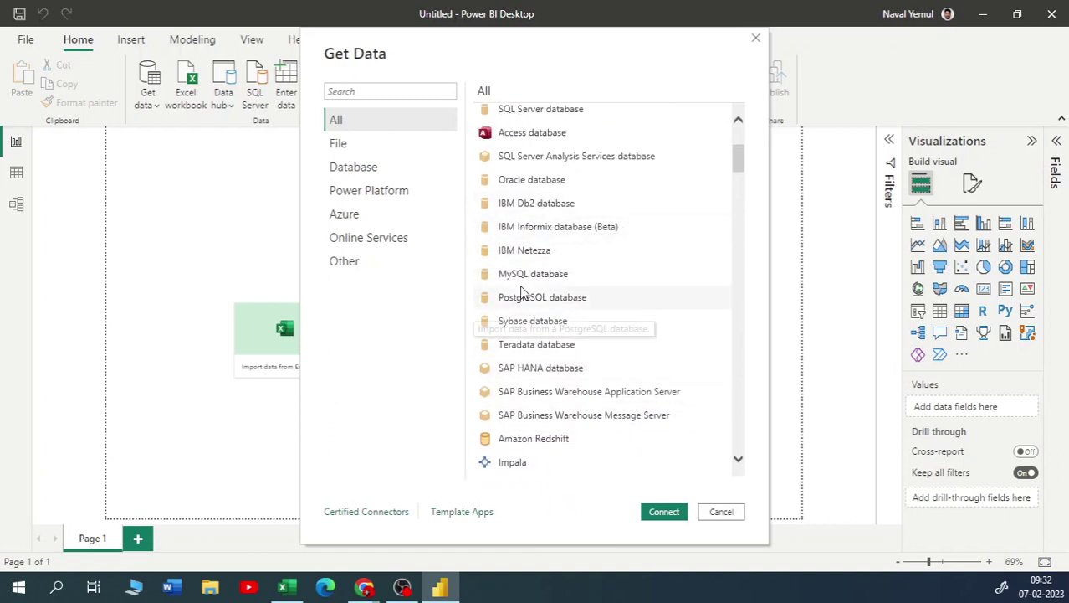
scroll(502, 327, down, 7)
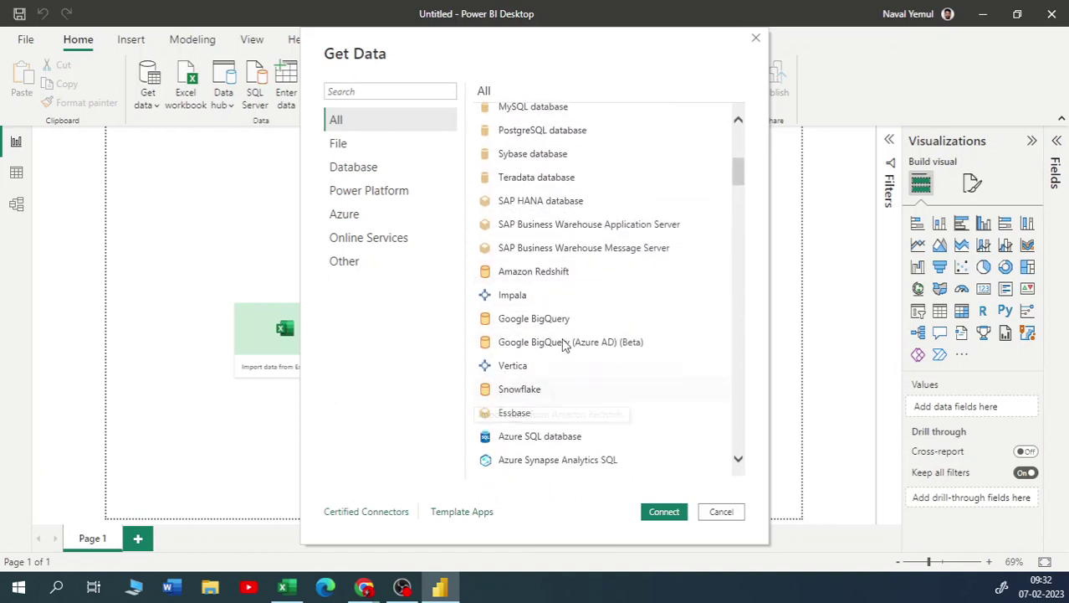
scroll(539, 293, down, 10)
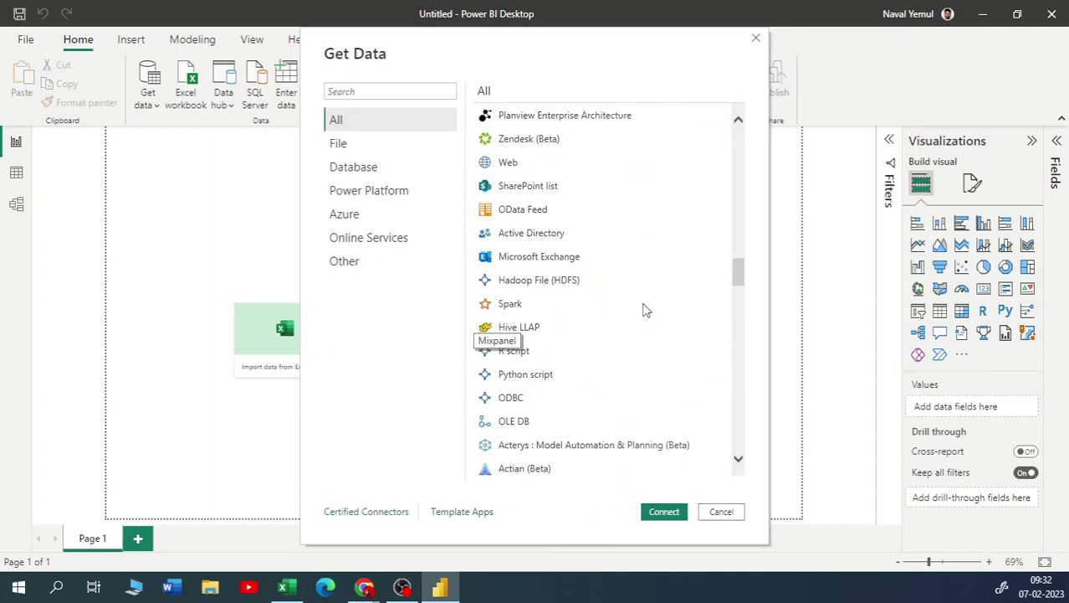
scroll(645, 318, down, 12)
scroll(661, 339, down, 12)
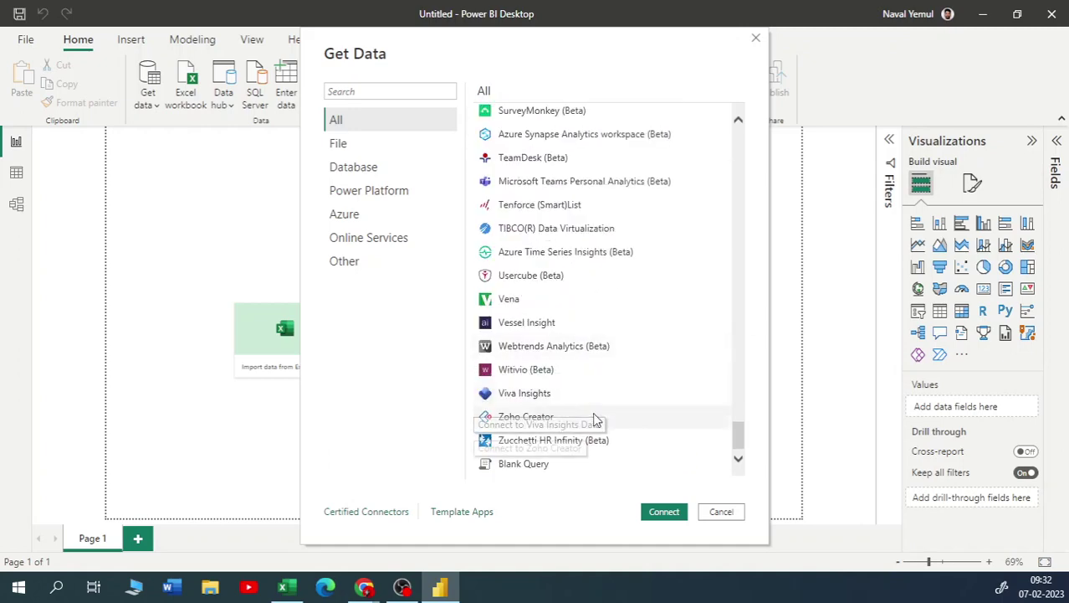
scroll(594, 410, up, 3)
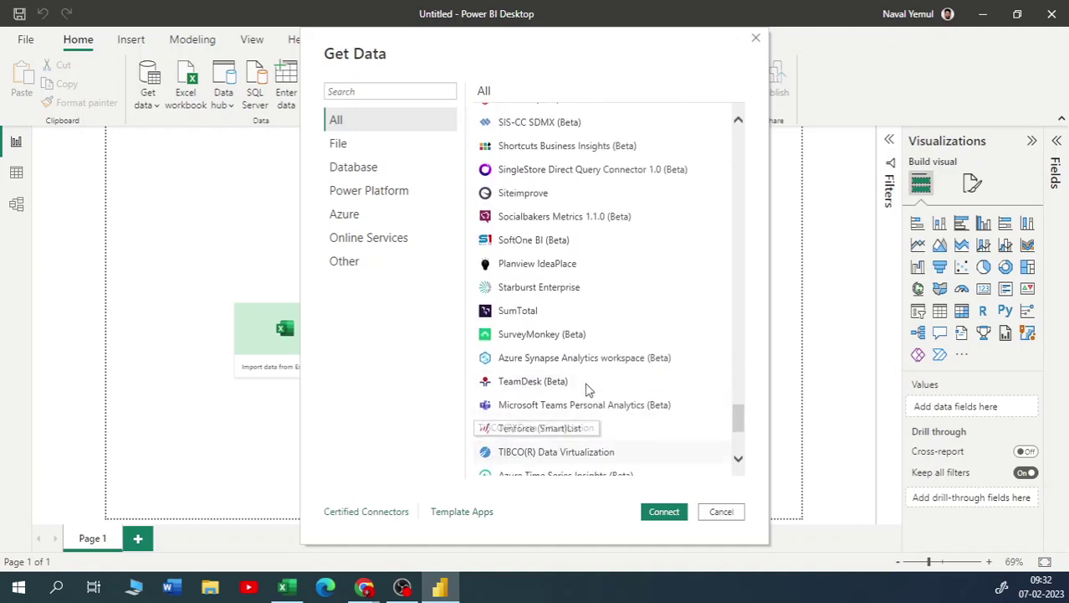
click(722, 512)
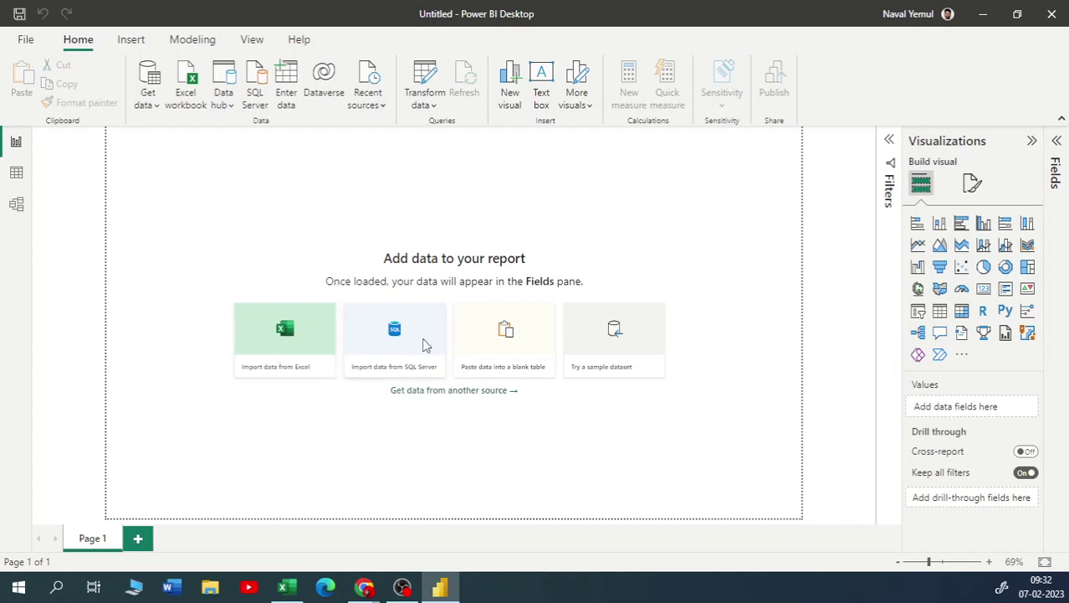
Import data from the Excel workbook Sample - Superstore in the Sample folder
click(317, 341)
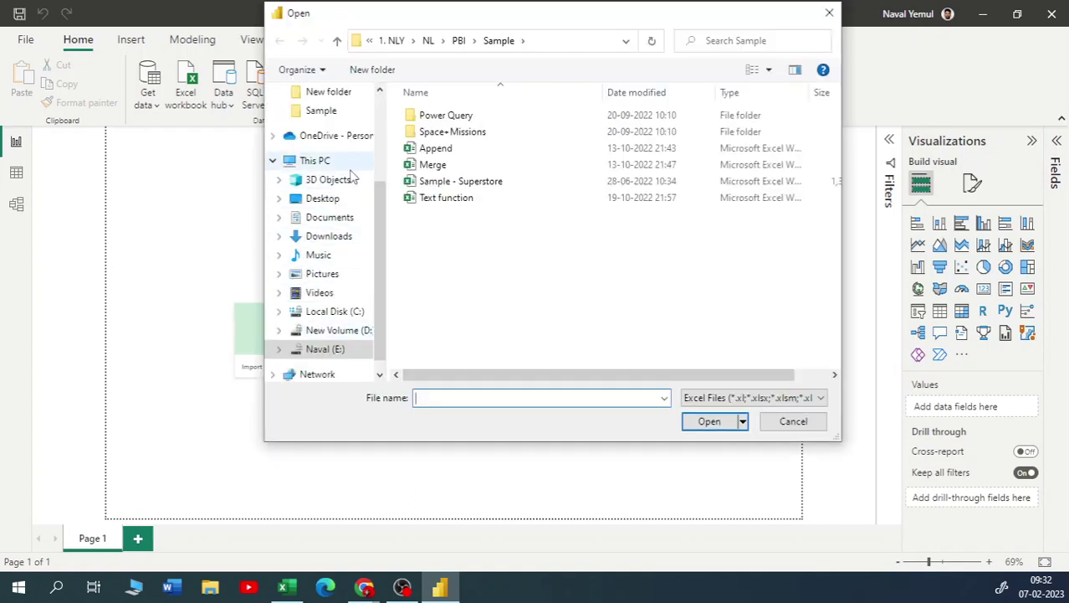
click(440, 181)
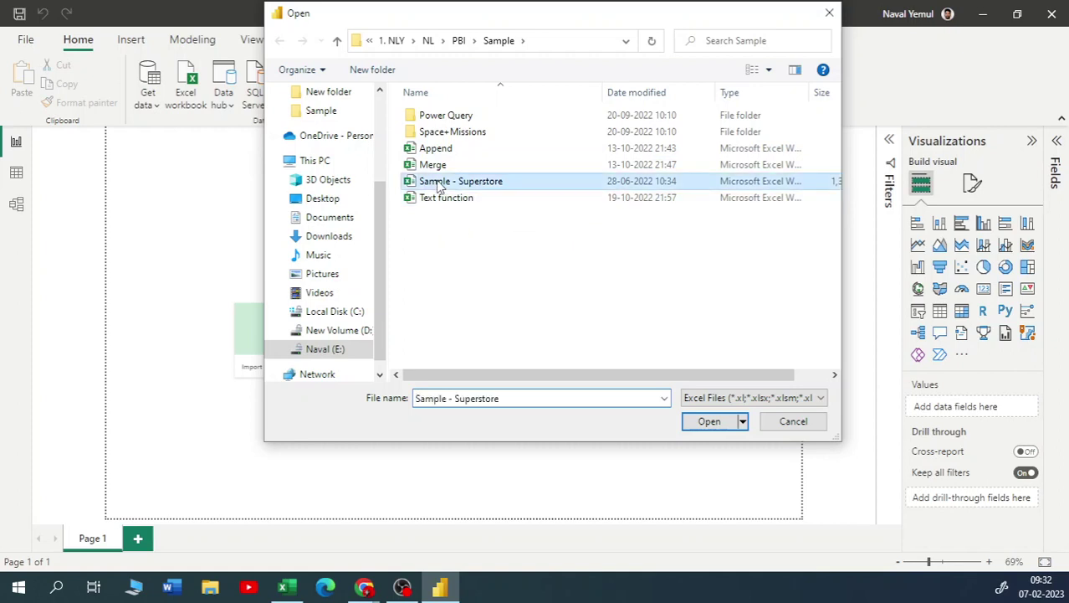
click(709, 422)
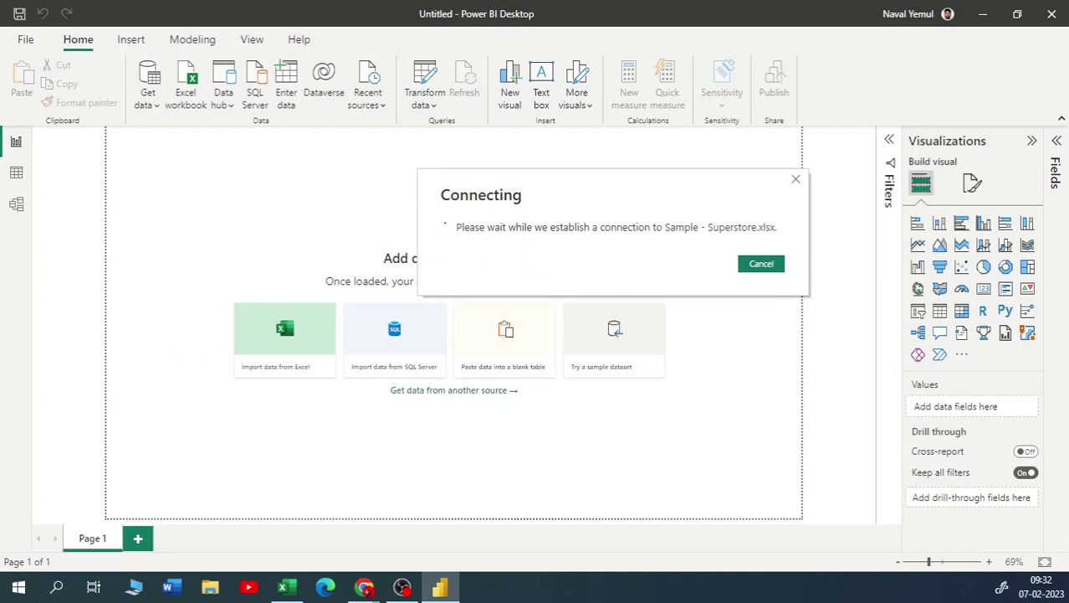
Switch to Excel to compare the workbook's Orders, People and Returns sheets with the tables in the Navigator, and minimize it
click(283, 586)
drag(713, 139, 713, 87)
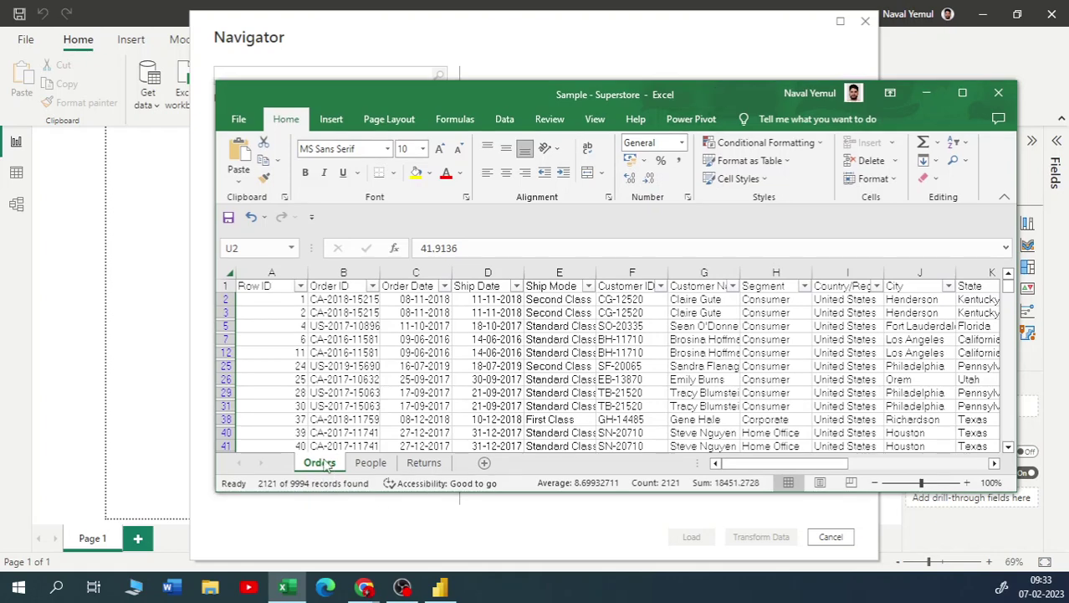
click(370, 463)
click(424, 463)
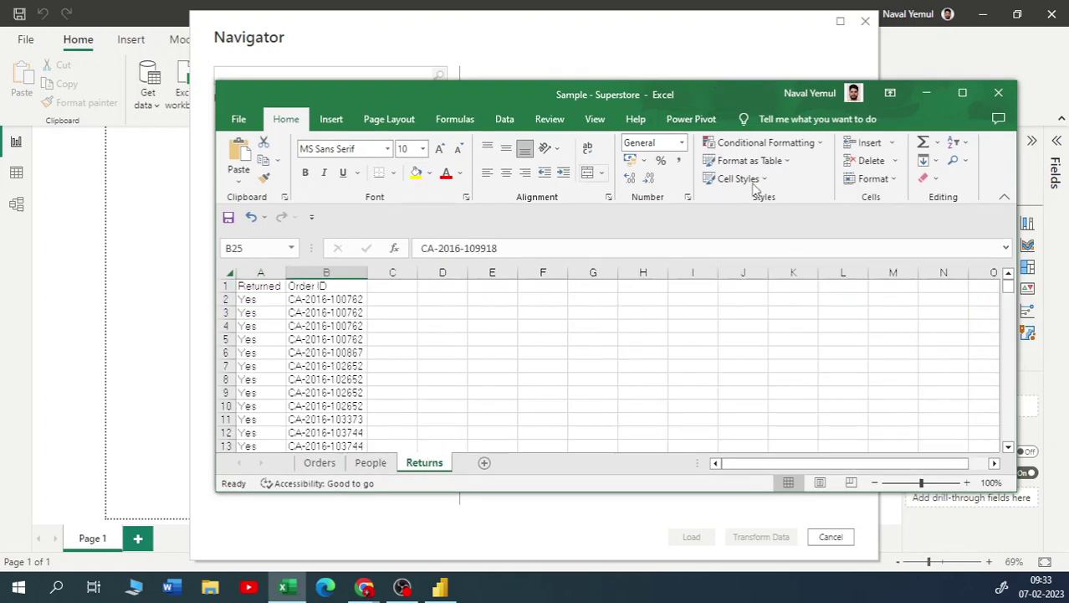
drag(745, 94, 943, 190)
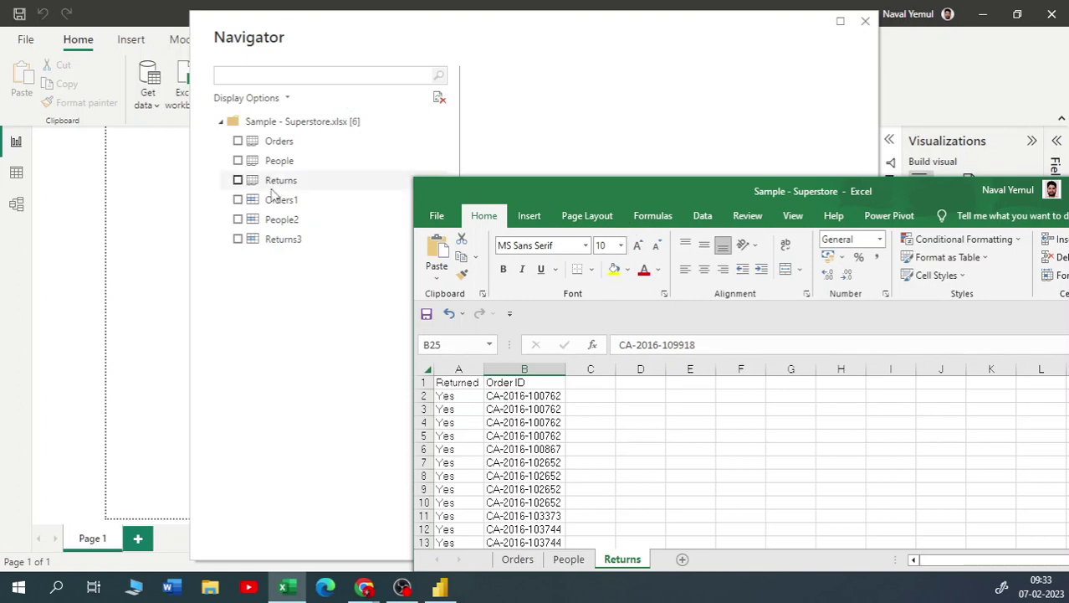
drag(675, 182, 511, 134)
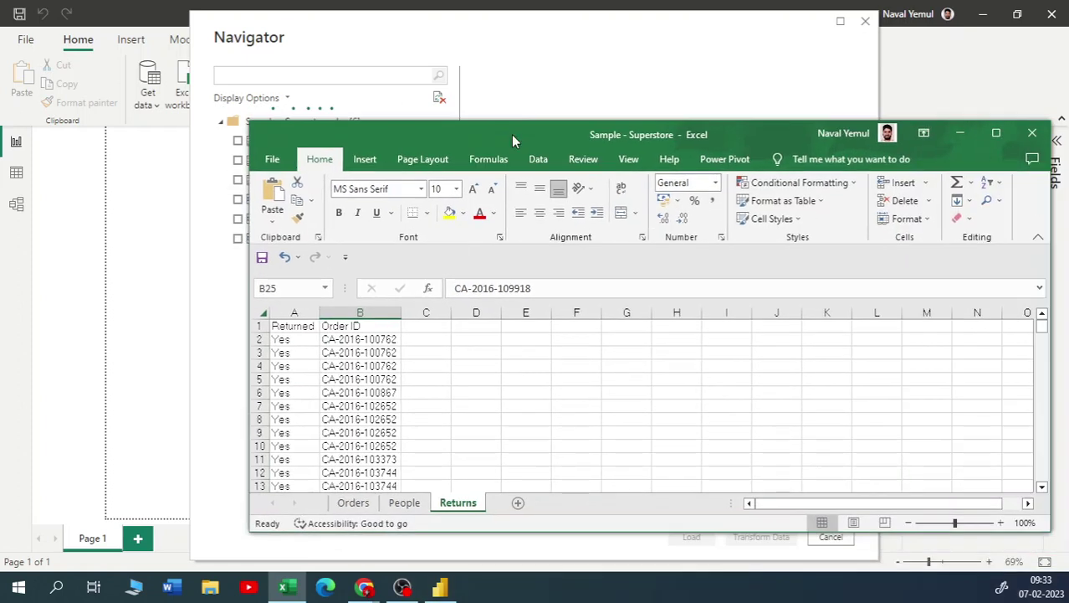
click(973, 140)
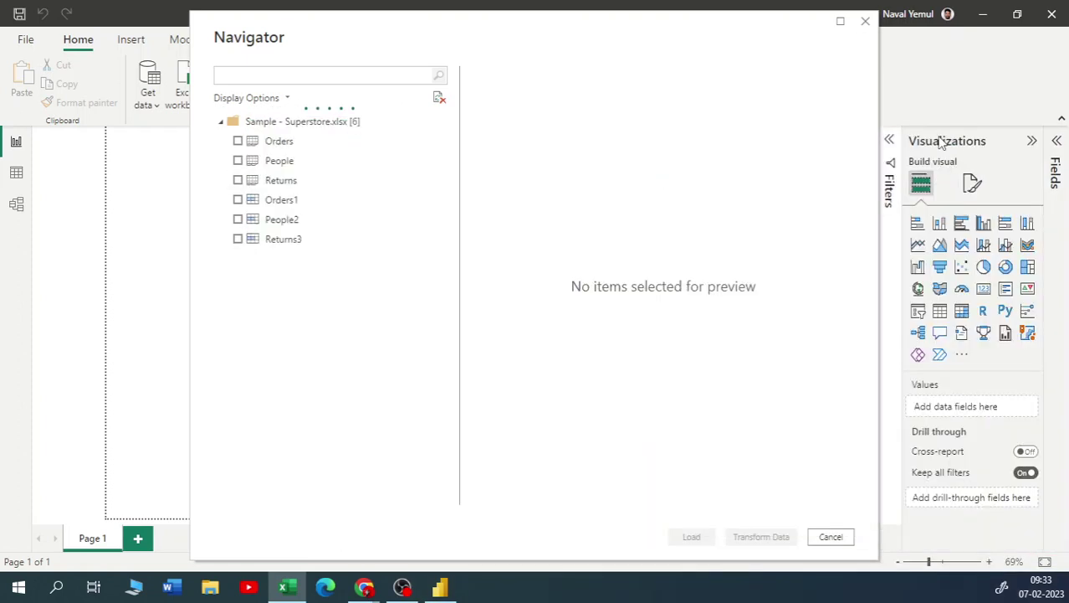
Preview the Orders and Returns tables, select Orders, People and Returns, and load them into the report
click(279, 143)
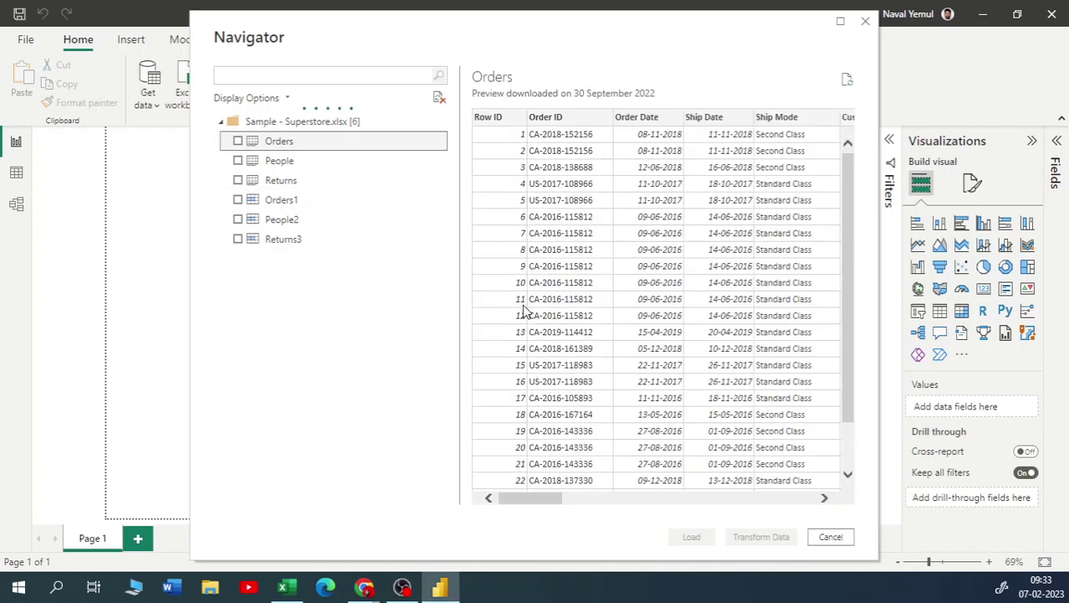
mouse_move(533, 498)
mouse_down()
mouse_move(782, 496)
mouse_move(520, 494)
mouse_up()
click(238, 142)
click(238, 161)
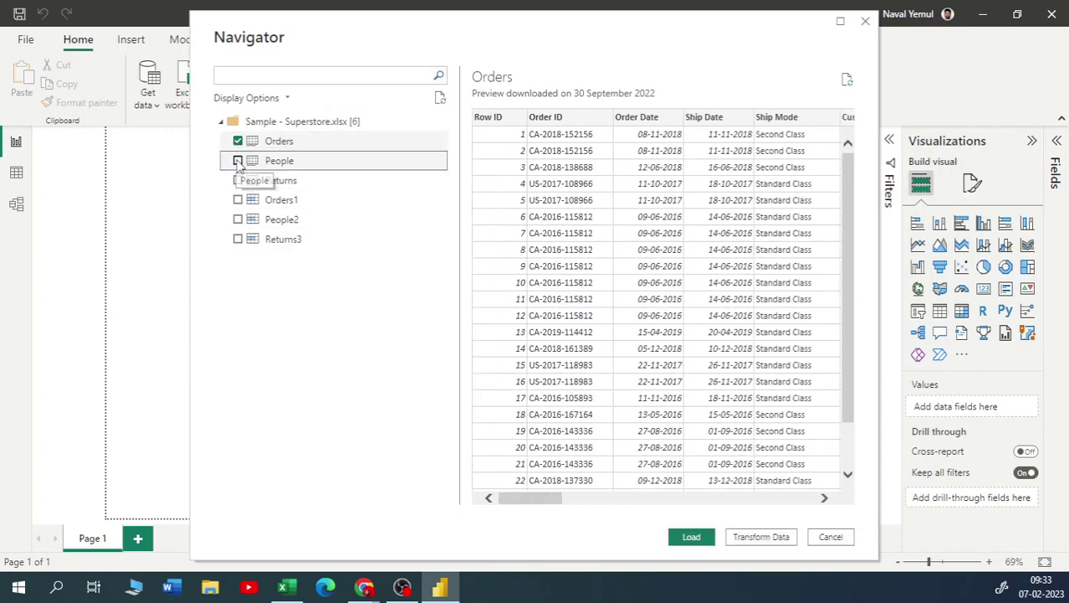
click(261, 181)
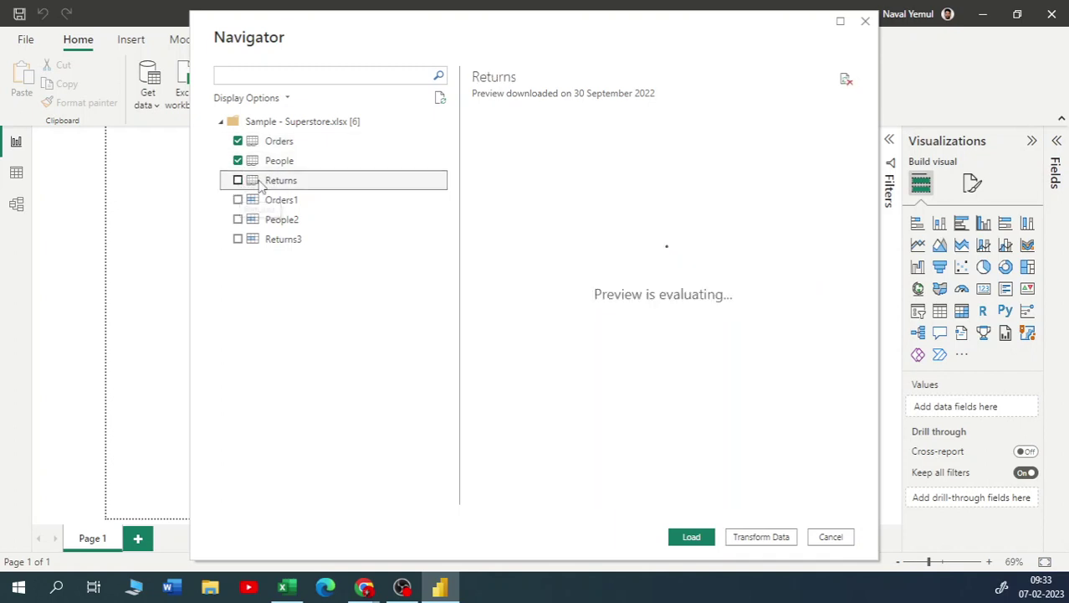
click(237, 180)
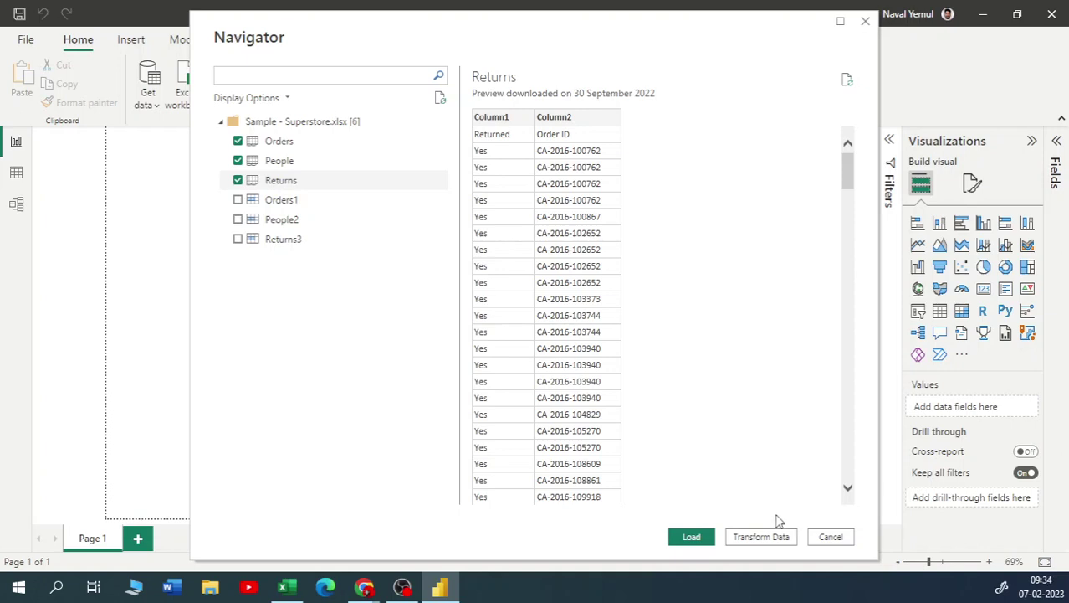
click(694, 537)
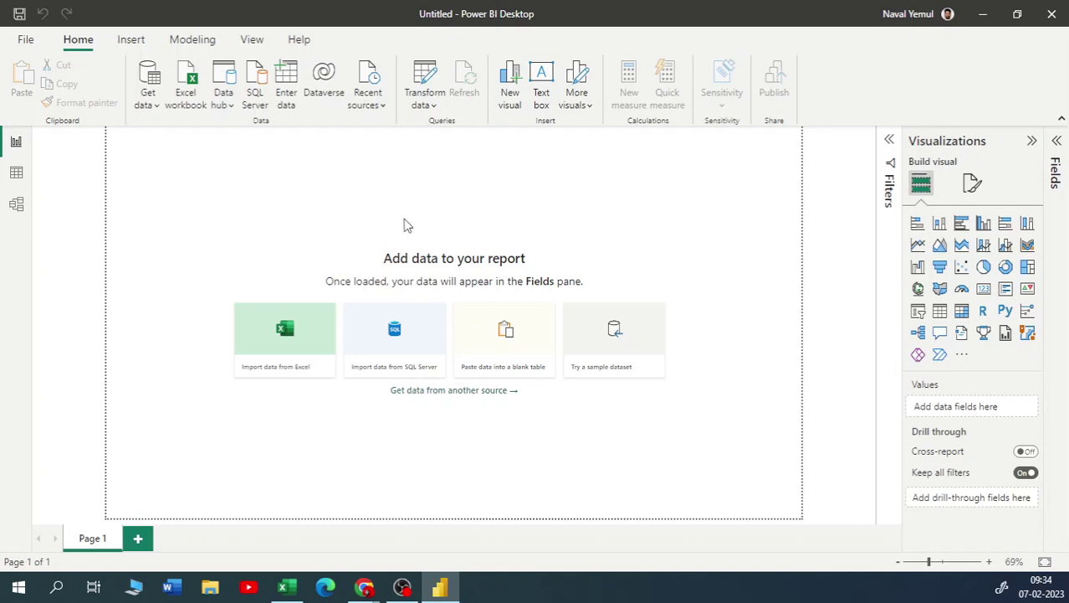
Show the report's data fields and expand the Orders table to list its columns
click(1059, 153)
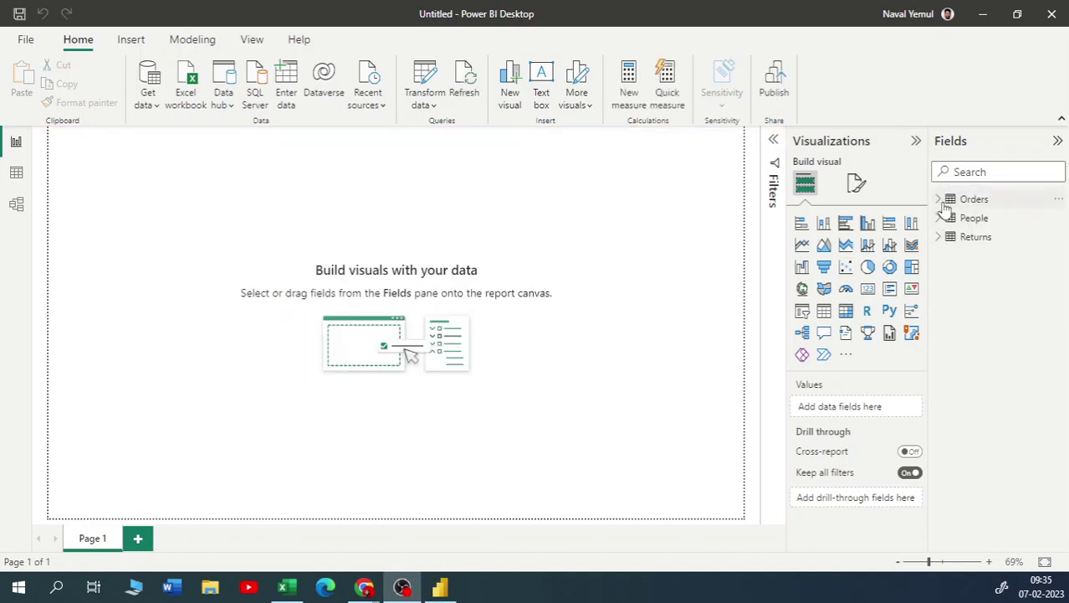
click(938, 200)
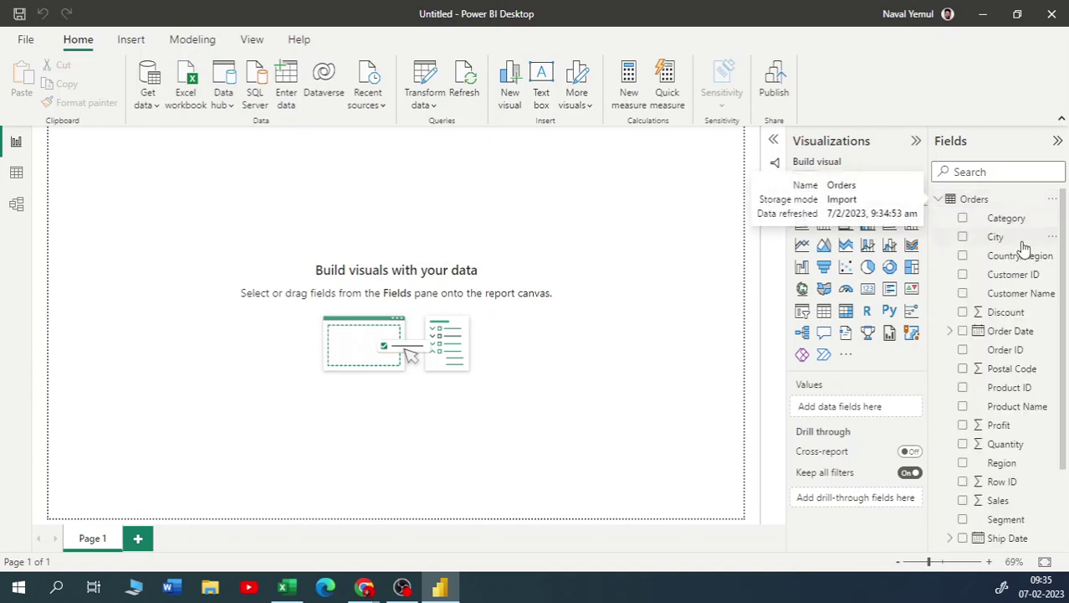
Compare the Orders column headers in the Excel workbook with the fields listed under Orders in Power BI Desktop
scroll(994, 251, down, 2)
scroll(994, 456, up, 2)
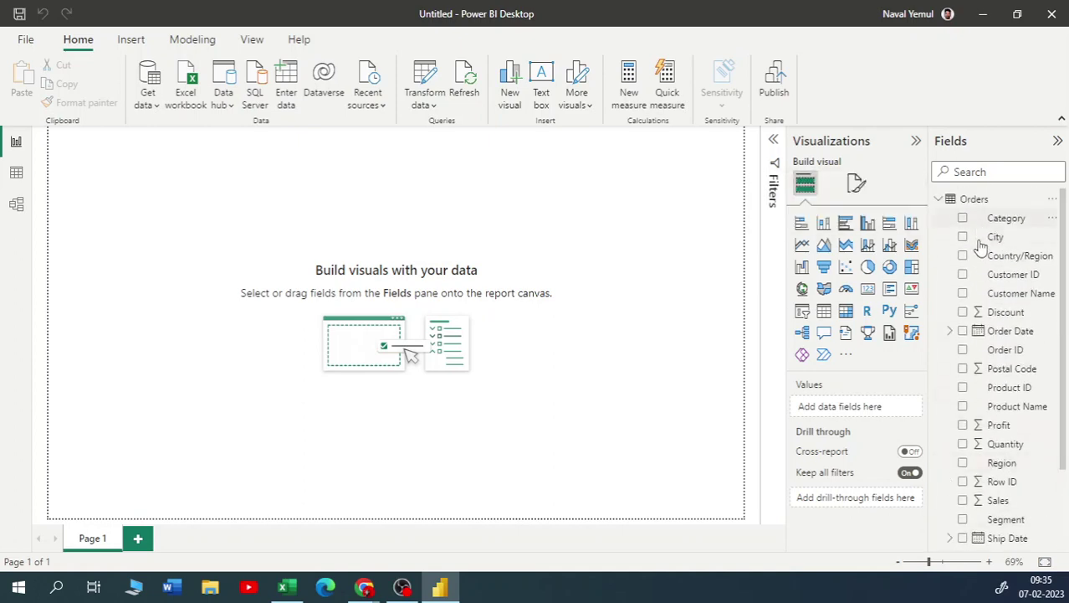
click(284, 585)
click(347, 504)
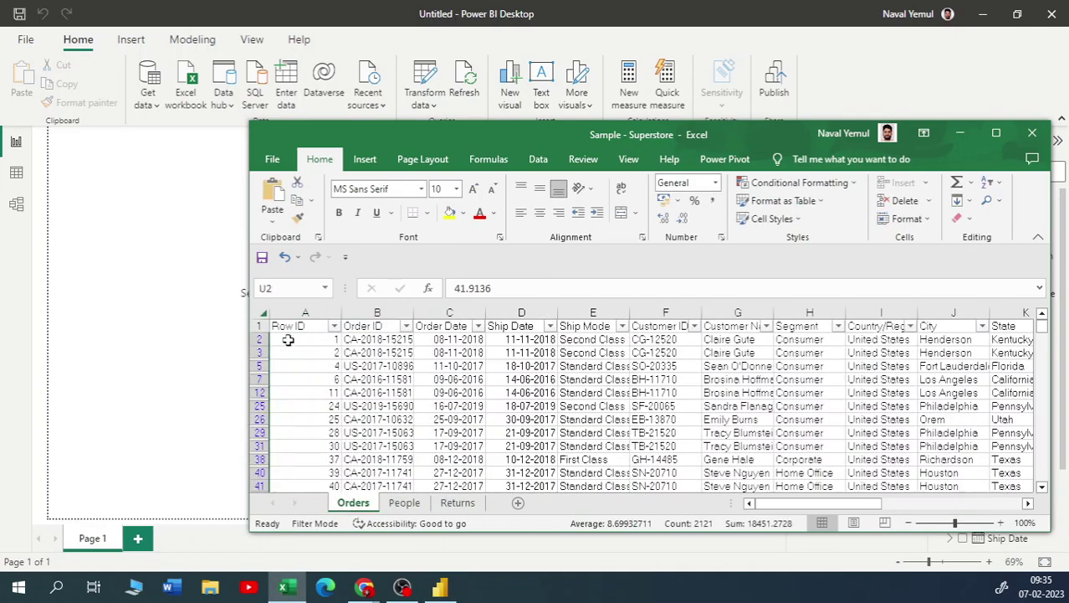
drag(276, 328, 1017, 328)
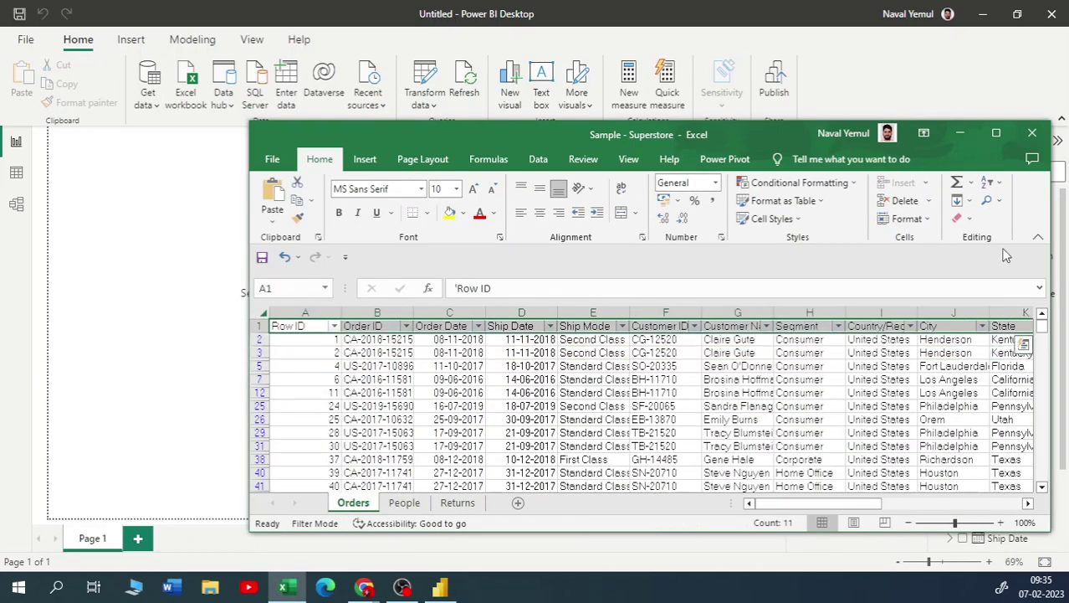
click(960, 132)
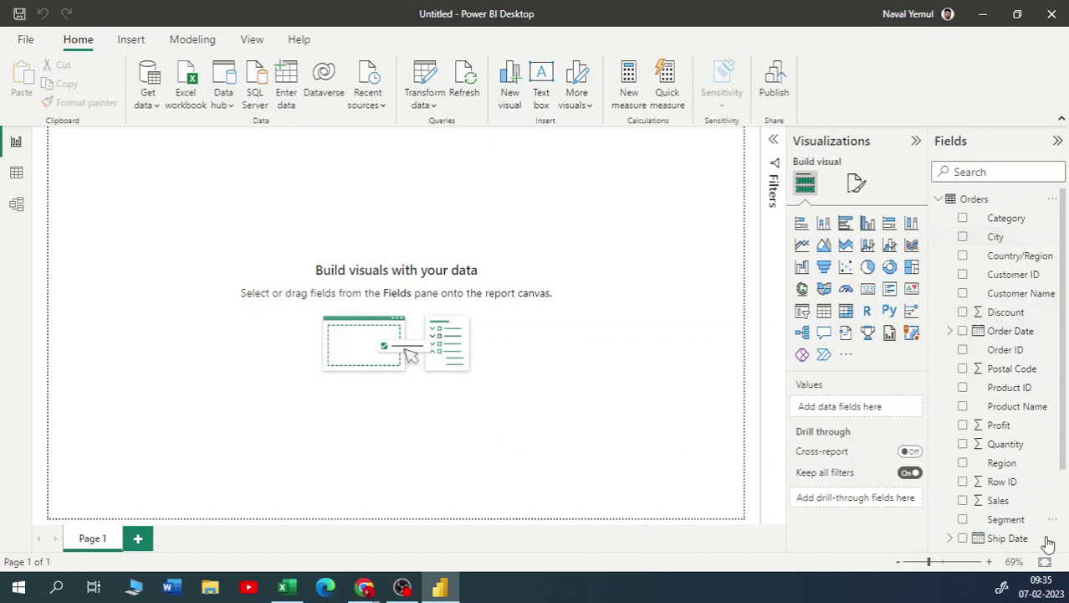
scroll(998, 335, down, 2)
scroll(1002, 385, up, 2)
Open Notepad and start an outline with the heading "Get Data" and the indented entry "ETL--- Power Query"
click(56, 588)
text(note)
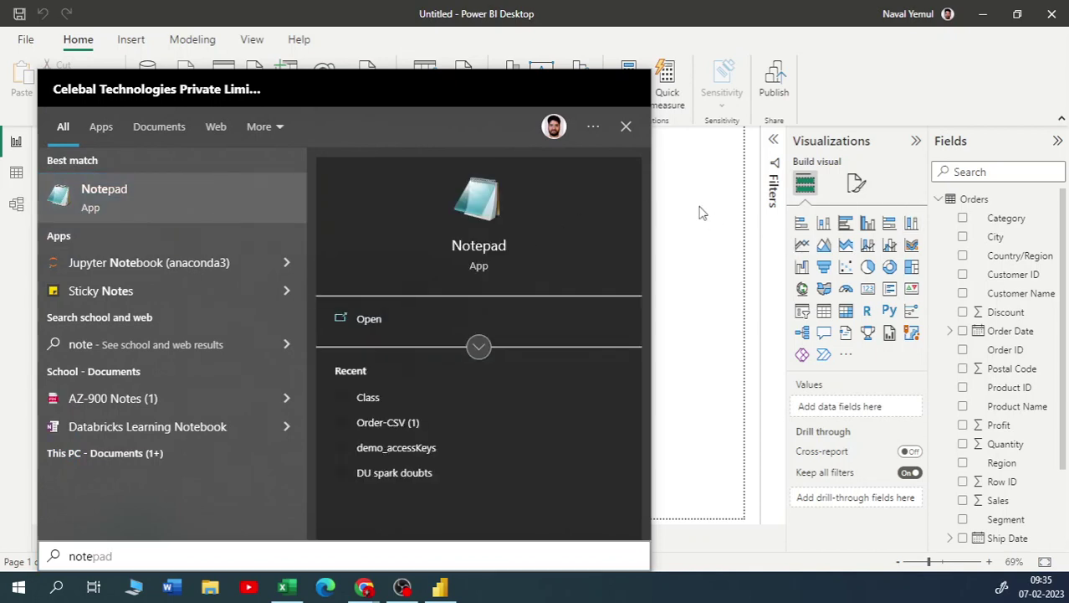
key(Return)
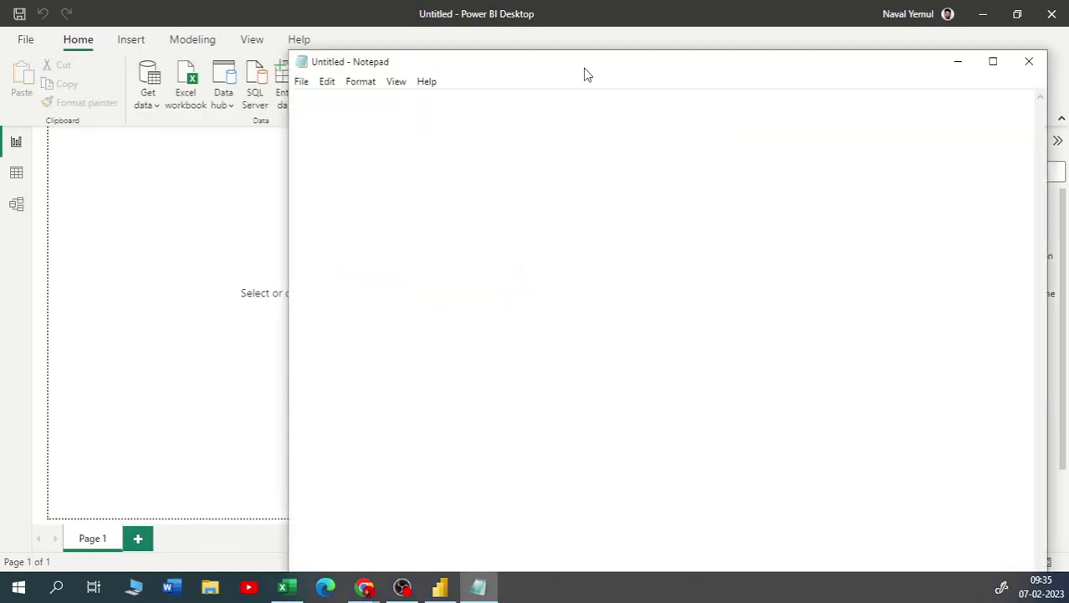
text(Get)
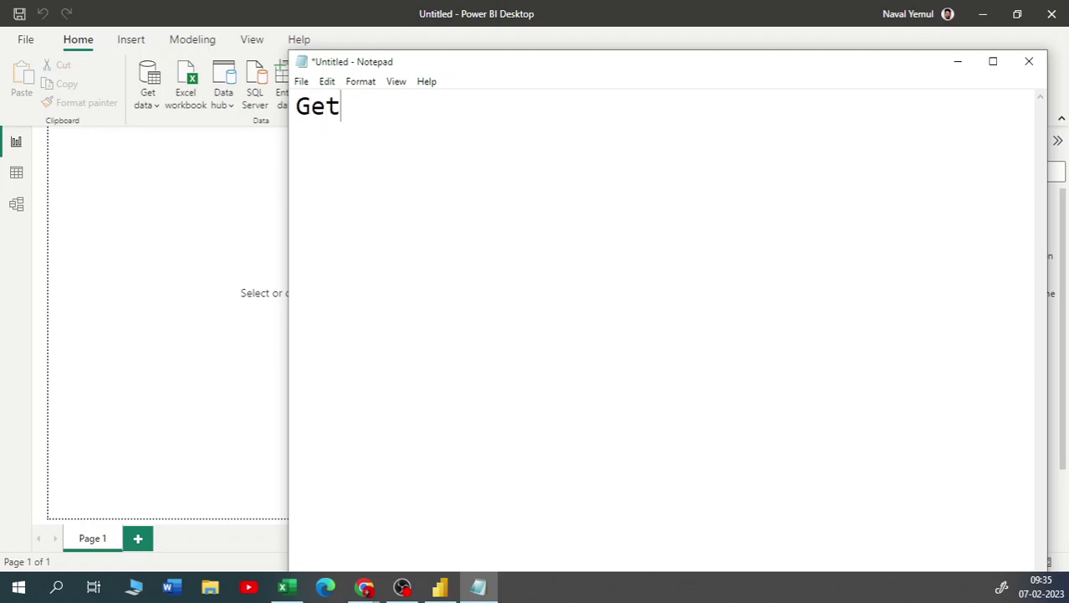
text( Data 	)
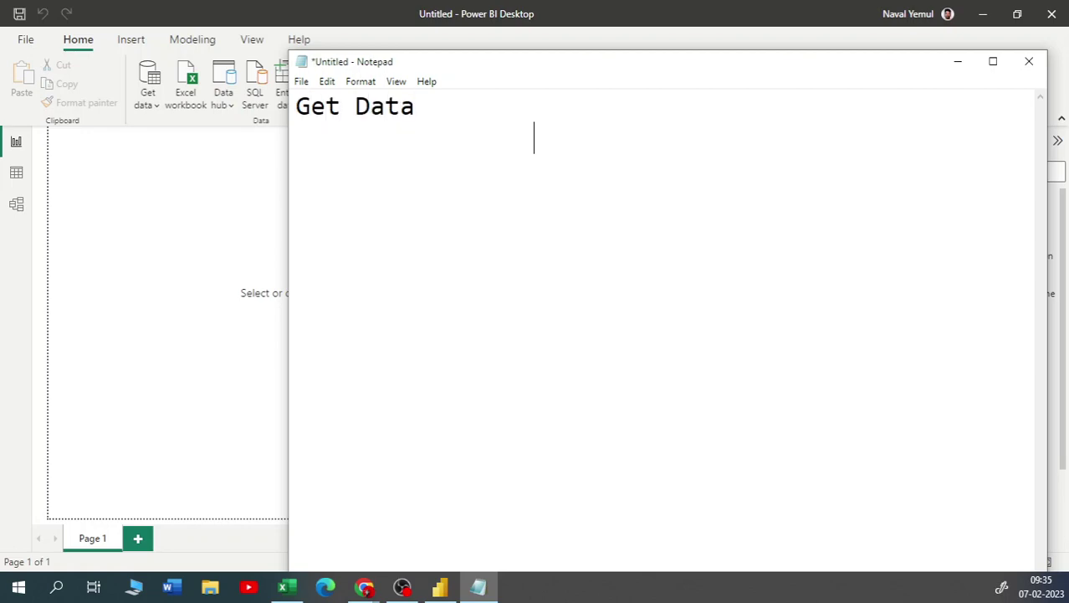
text(ETL--- )
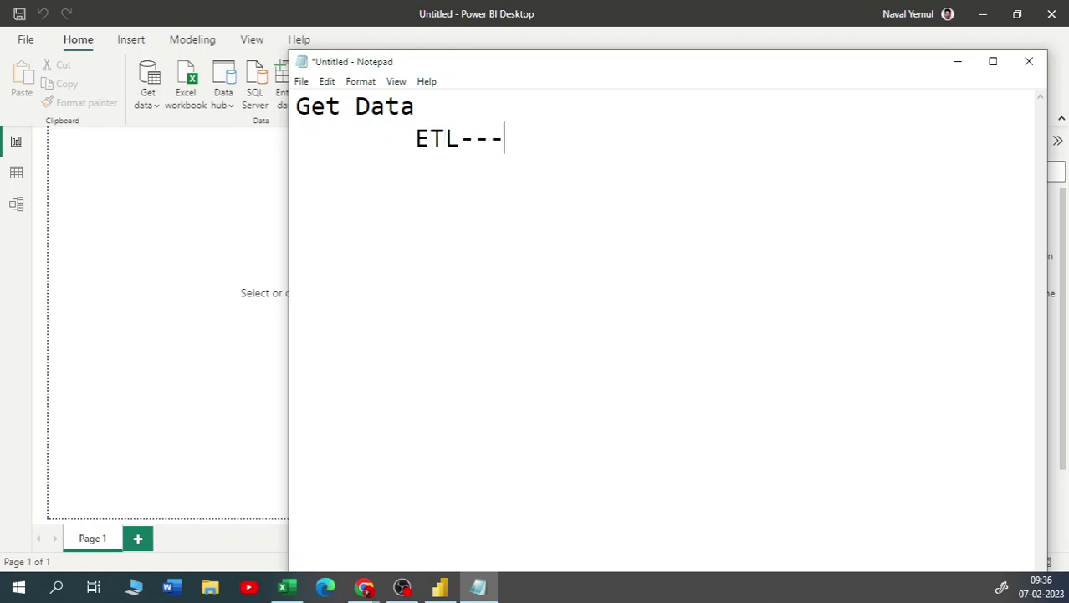
text(Power)
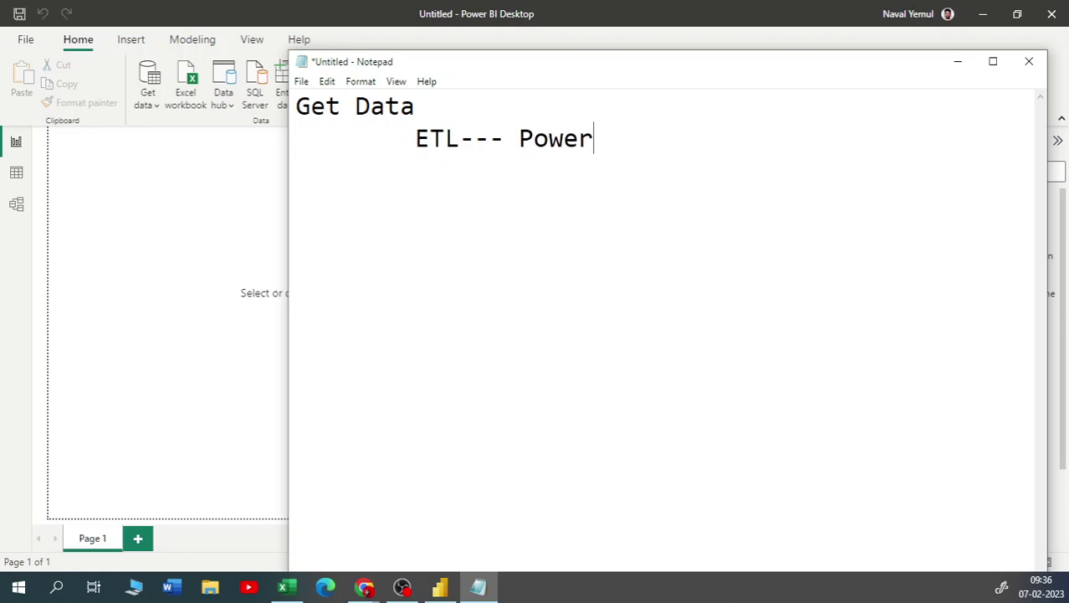
text( Query)
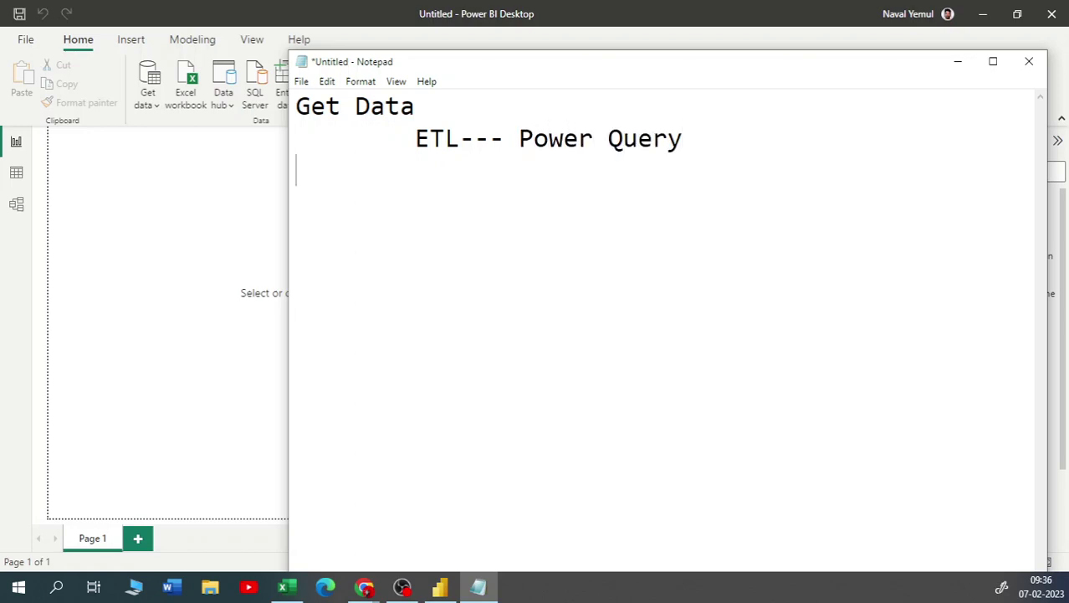
Add the heading "Data modelling" to the outline with the indented entries "Model" and "DAX"
key(Return)
text(Data m)
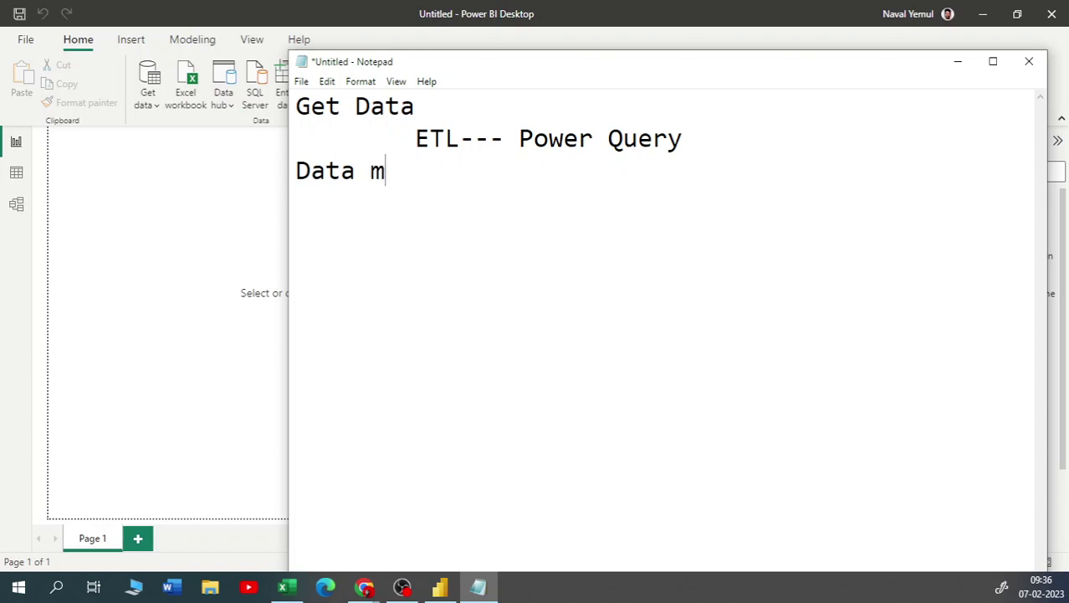
text(odelling)
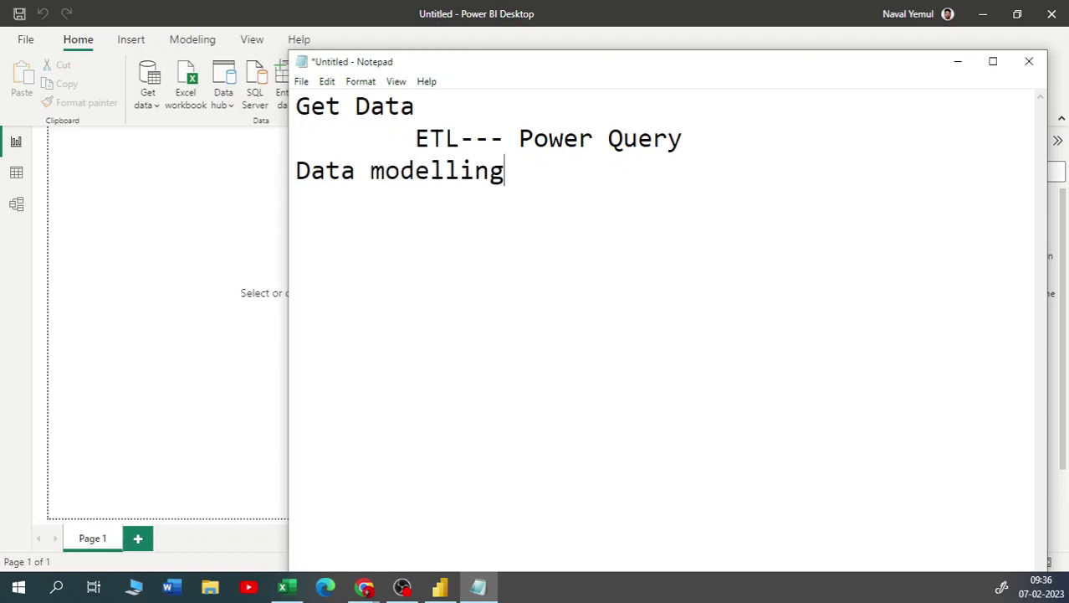
key(Return)
key(Tab)
text(Model 	DAX)
key(Return)
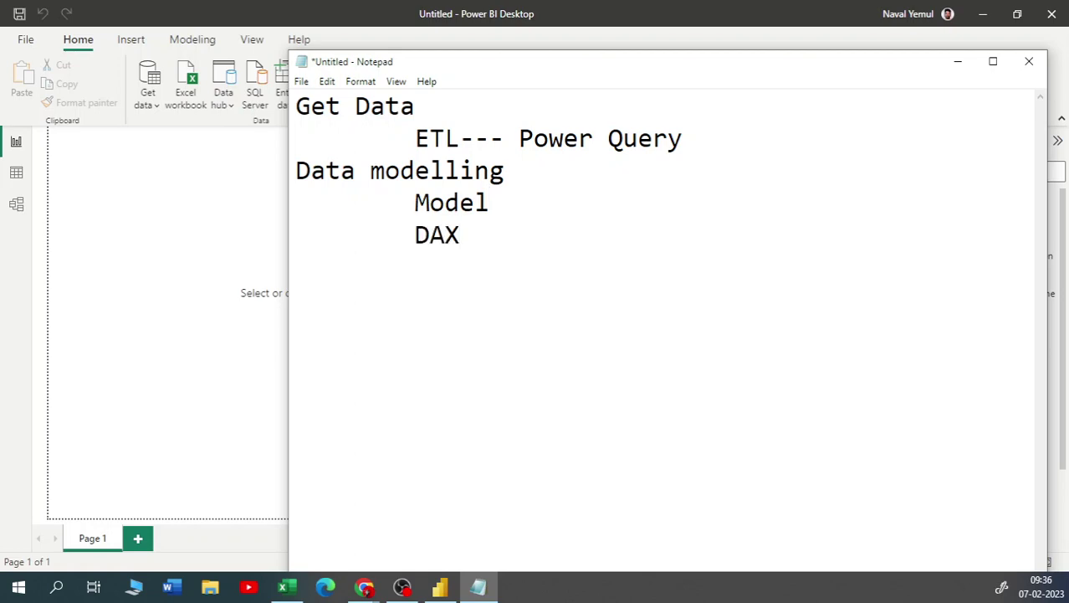
Add the heading "Visulisation" to the outline with the indented entry "Reports"
text(Visulisation)
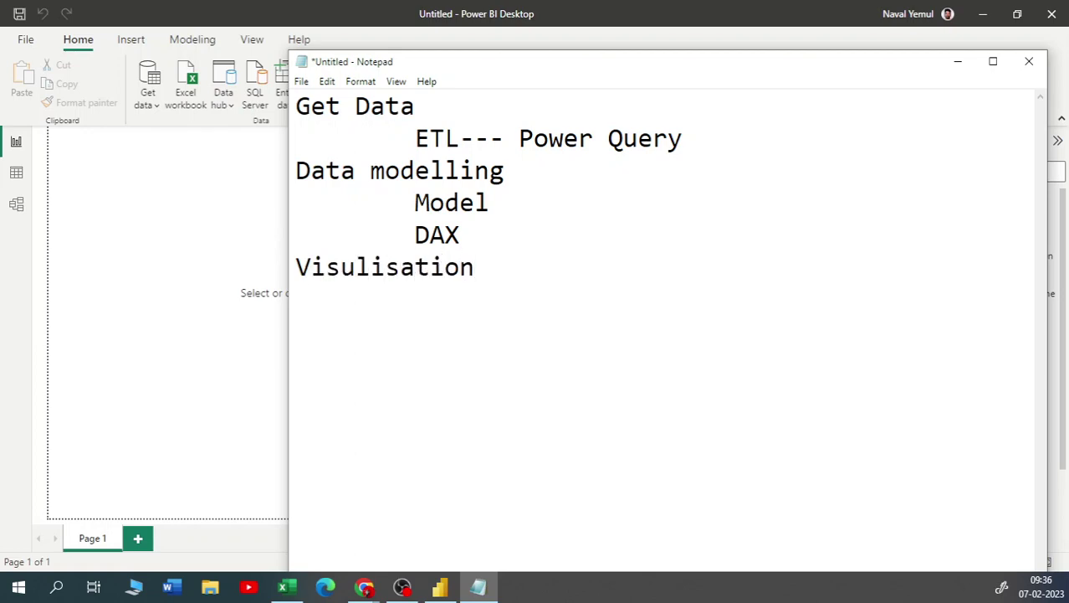
key(Return)
key(Tab)
text(Reports)
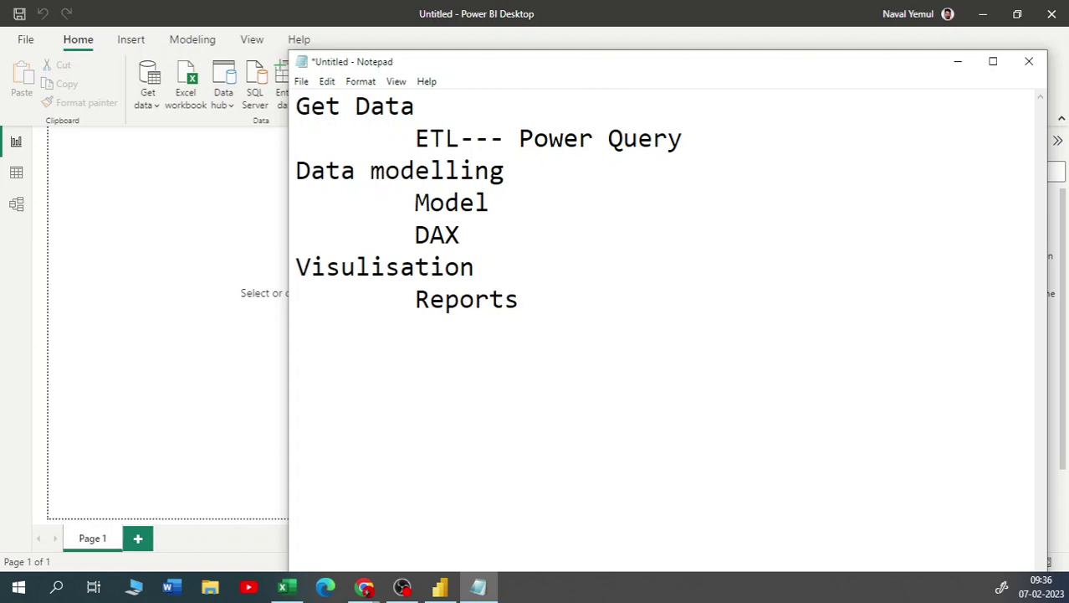
Add the heading "Service" to the outline with the indented entries "Share and colloabrate" and "Dashboard"
key(Return)
text(Serv)
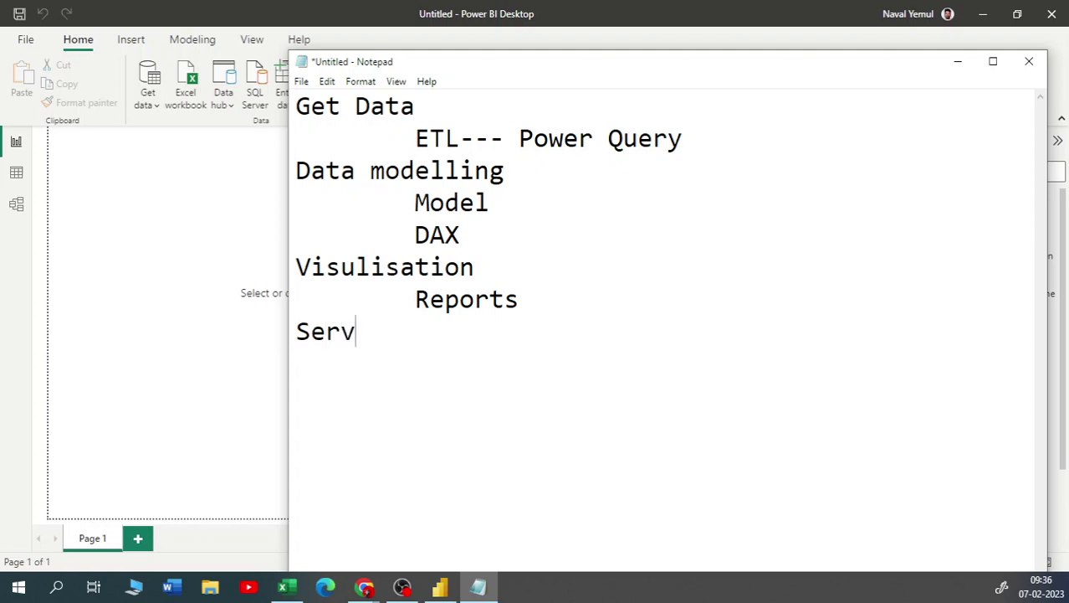
text(ice 	S)
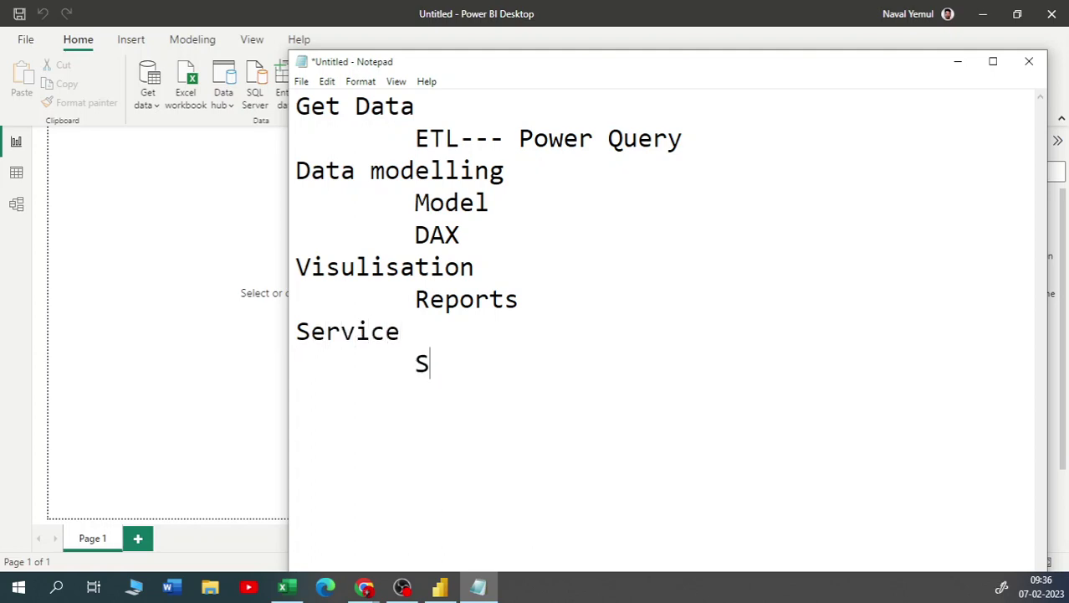
text(hare and coll)
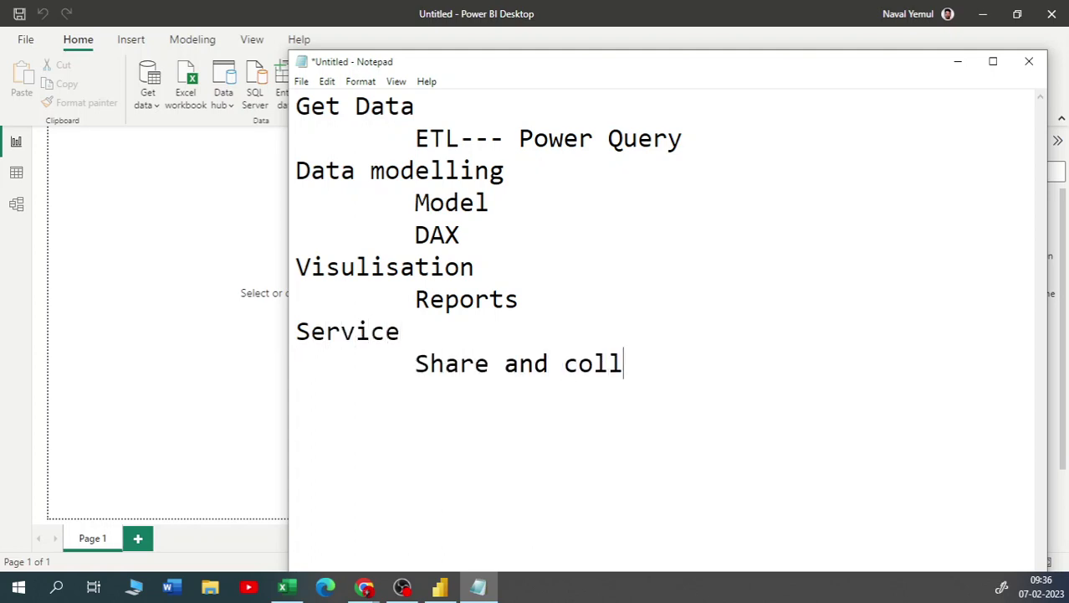
text(oabrate)
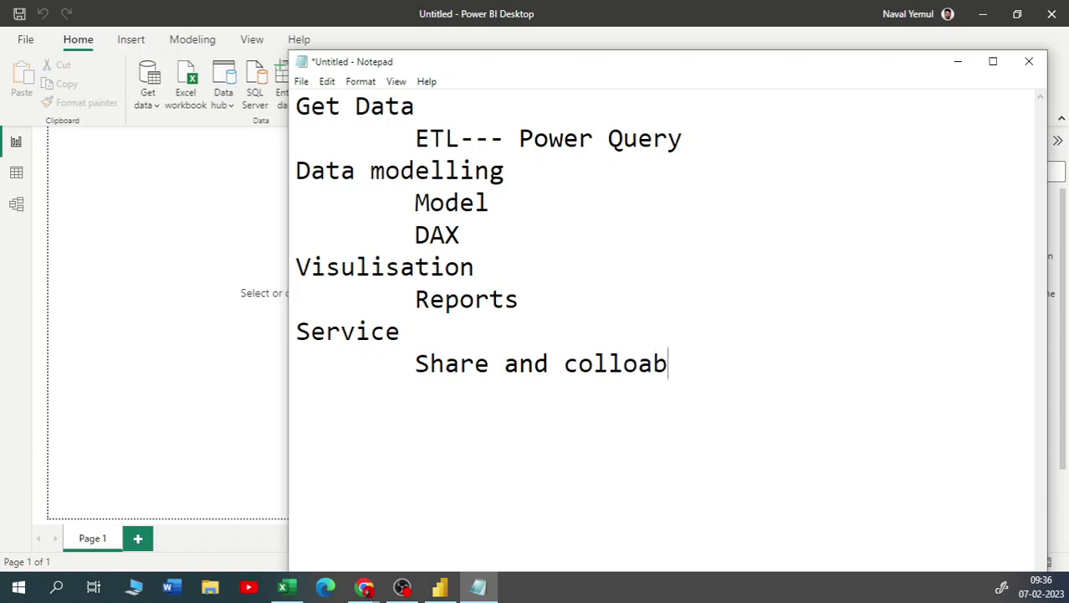
key(Return)
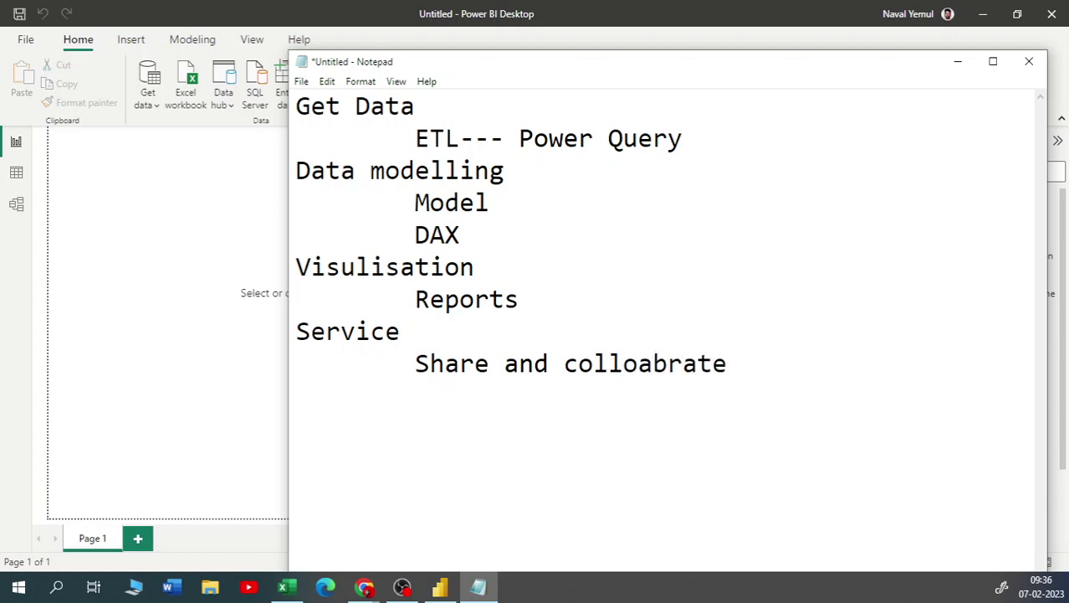
text(Dashbor)
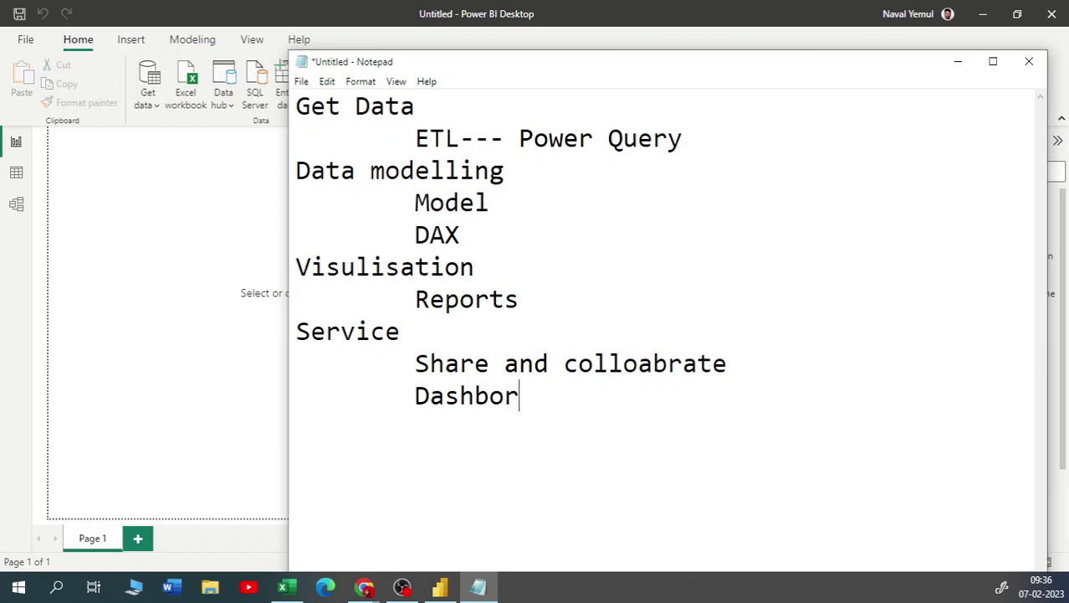
key(BackSpace)
text(ard)
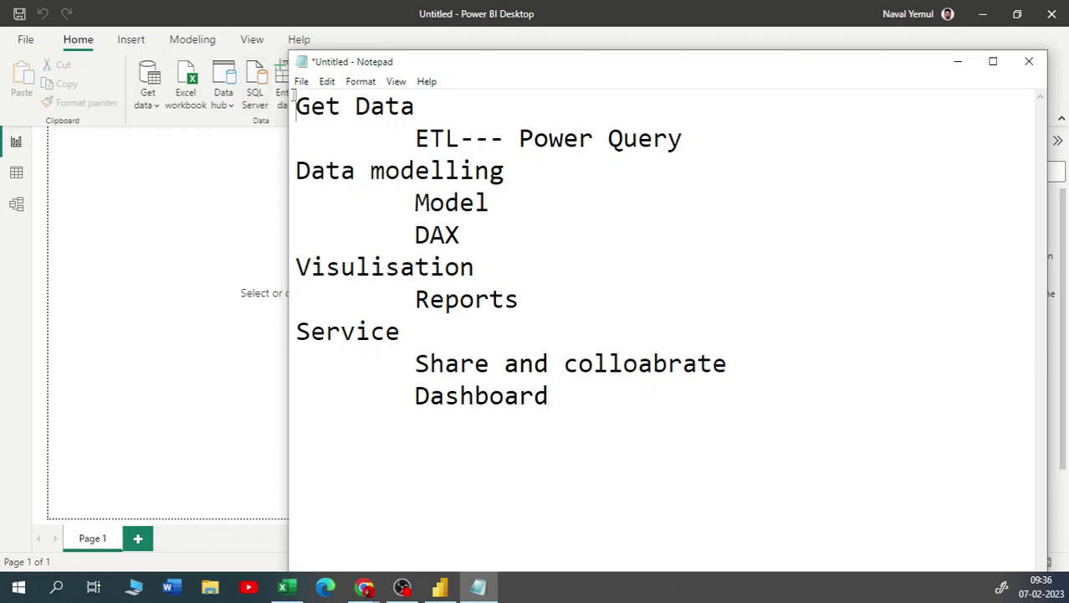
Add the title "Power BI" above the outline and insert the entry "Visuals" above "Reports" under Visulisation
key(Return)
text(Power BI)
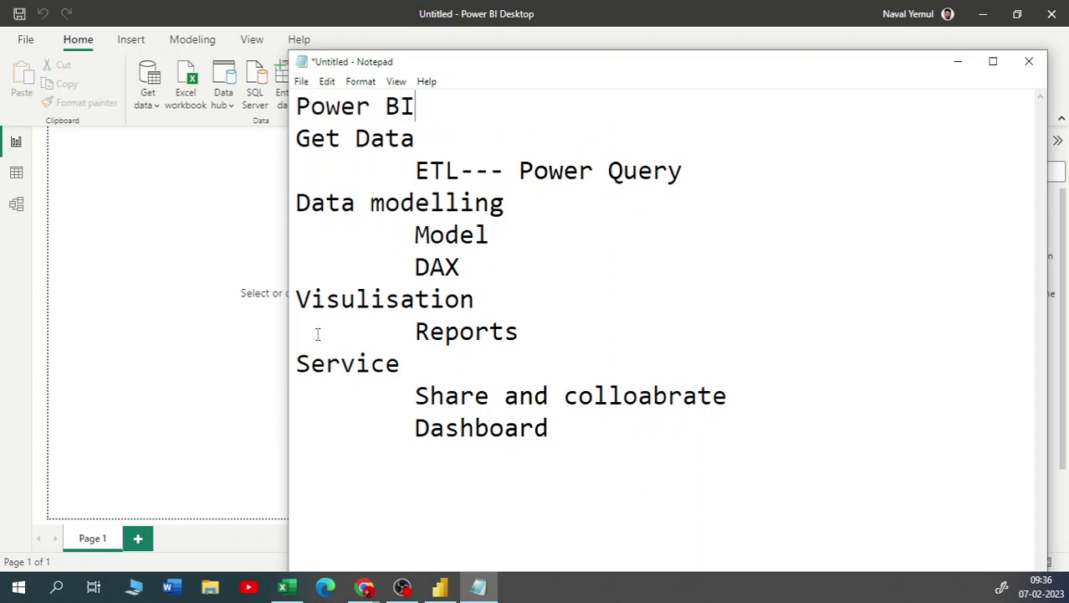
drag(300, 312, 491, 303)
drag(417, 332, 520, 333)
click(492, 298)
key(Return)
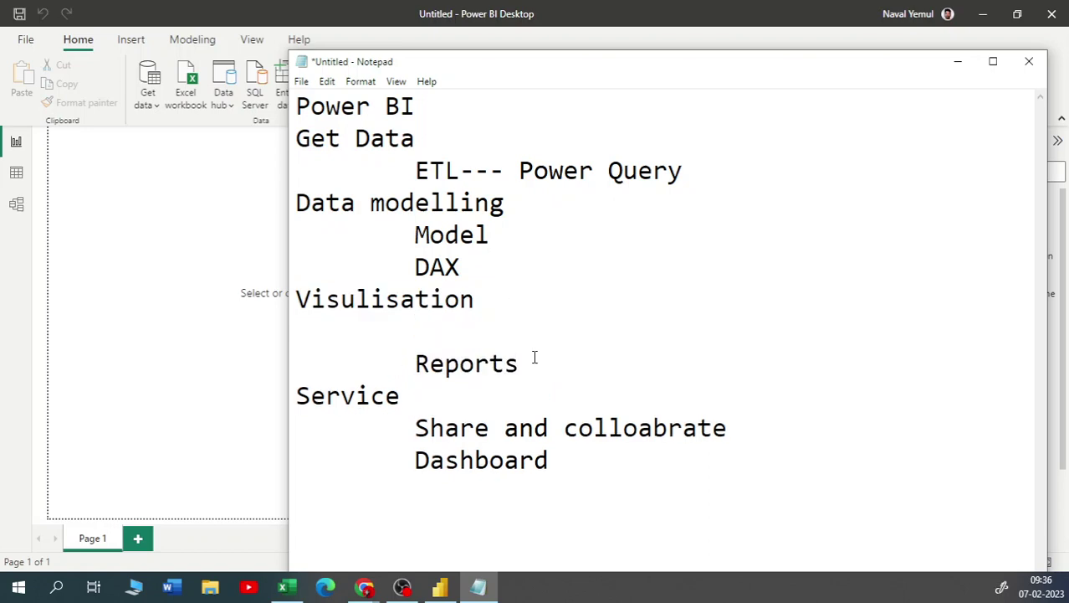
text(Visula)
key(BackSpace)
text(su)
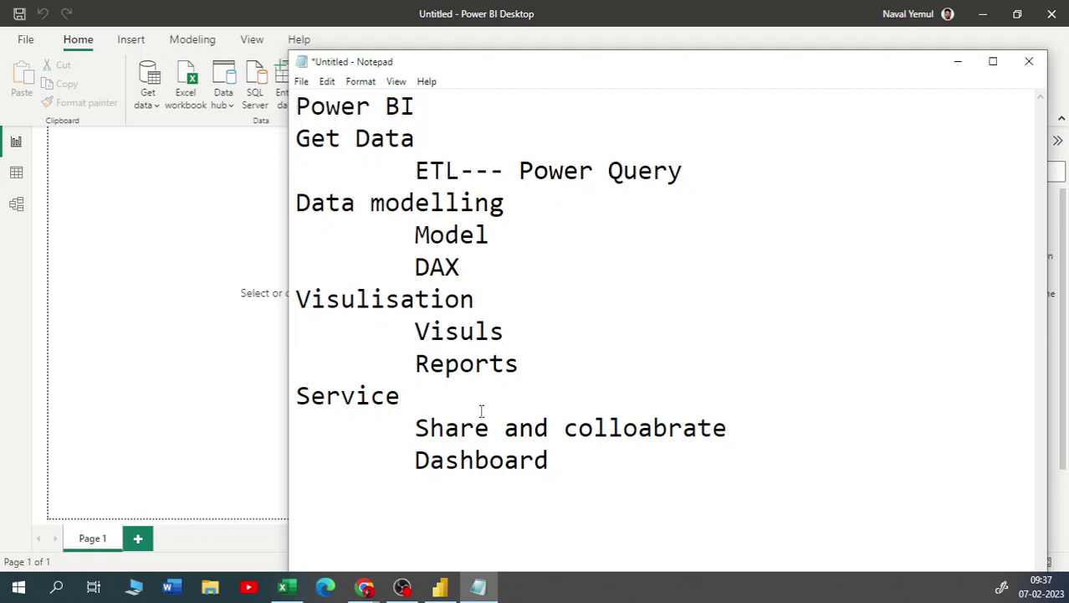
text(a)
Insert a blank line between the "Power BI" title and the "Get Data" heading
drag(448, 112, 287, 113)
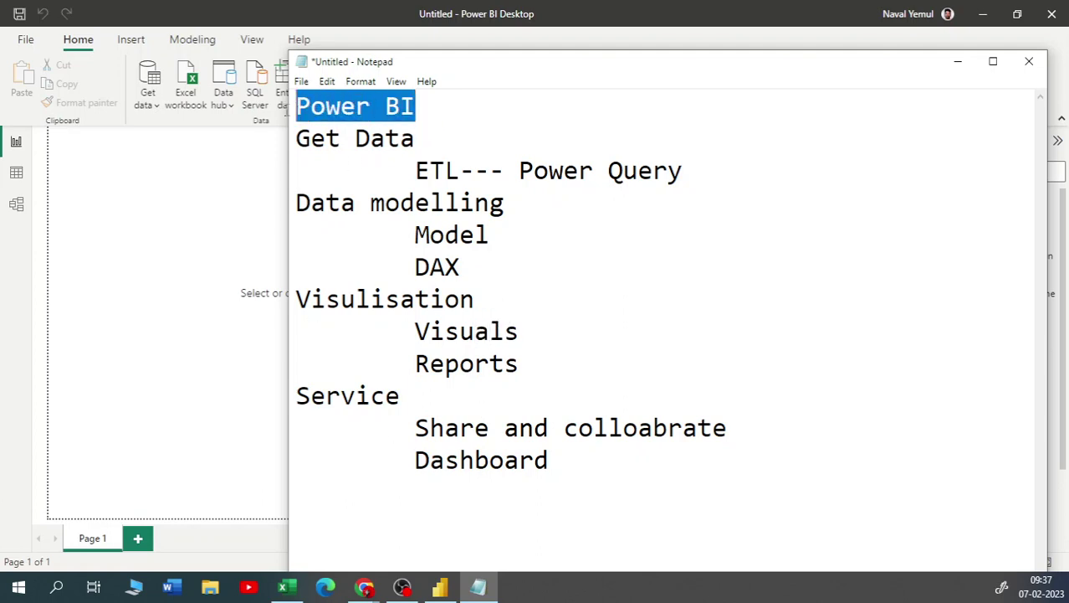
click(430, 111)
key(Return)
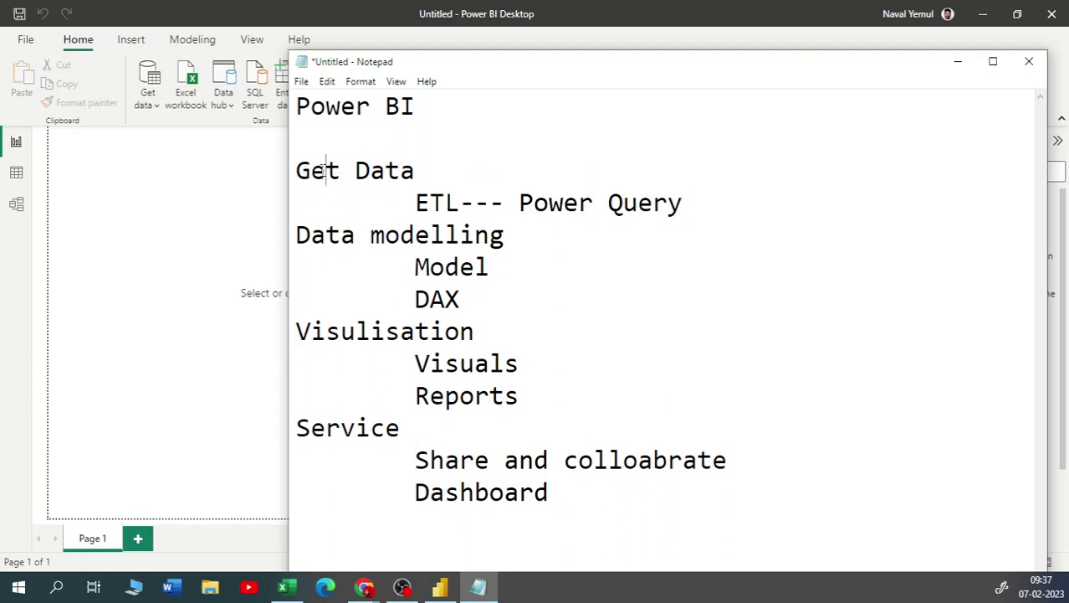
Highlight the four stage headings and the Visuals entry one by one, and minimize the notes to return to Power BI Desktop
drag(323, 171, 417, 171)
drag(315, 258, 504, 235)
drag(318, 339, 461, 333)
drag(325, 431, 433, 436)
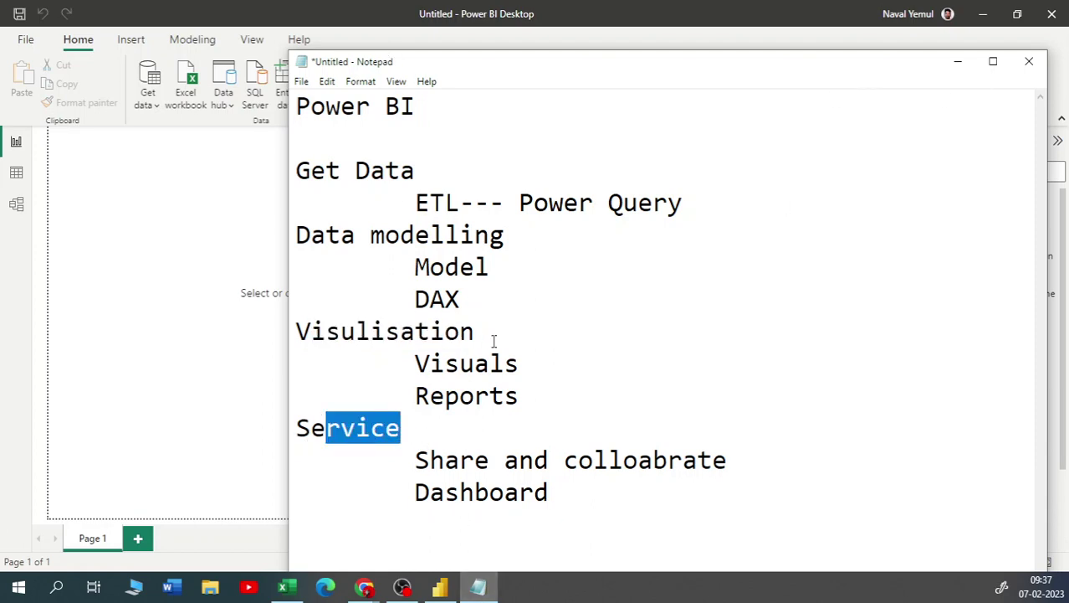
drag(414, 363, 532, 361)
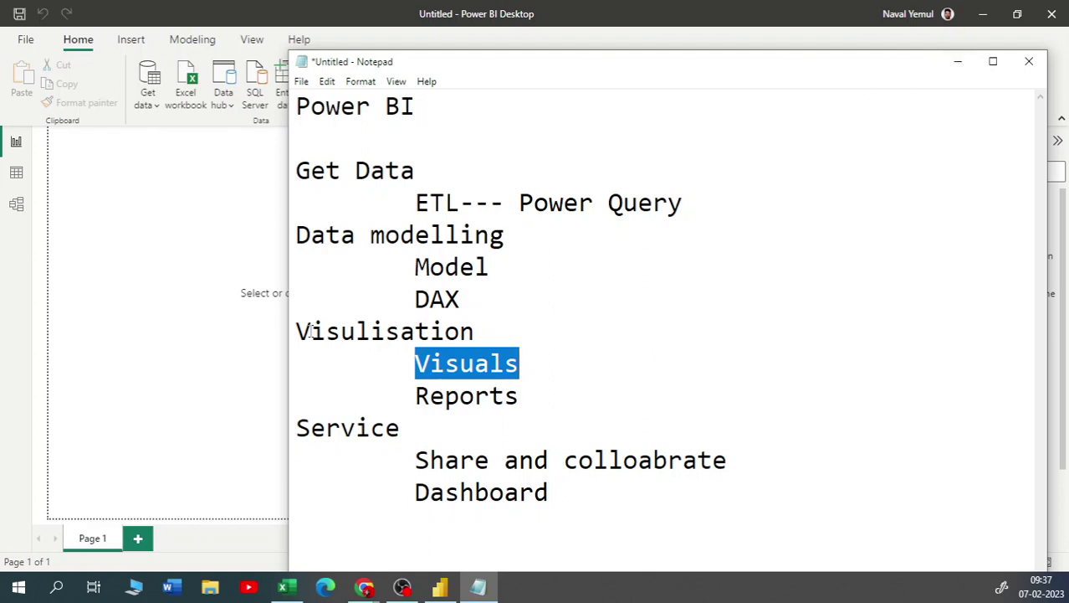
click(958, 62)
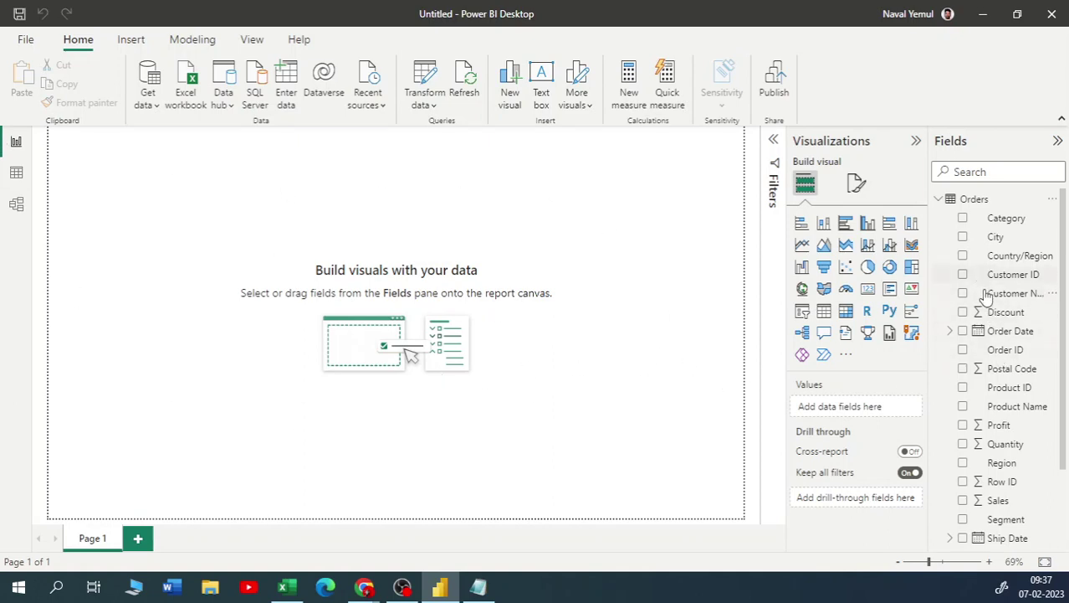
Add the Category field from Orders to the page as a table visual, move it away from the page corner and enlarge it
scroll(985, 310, down, 3)
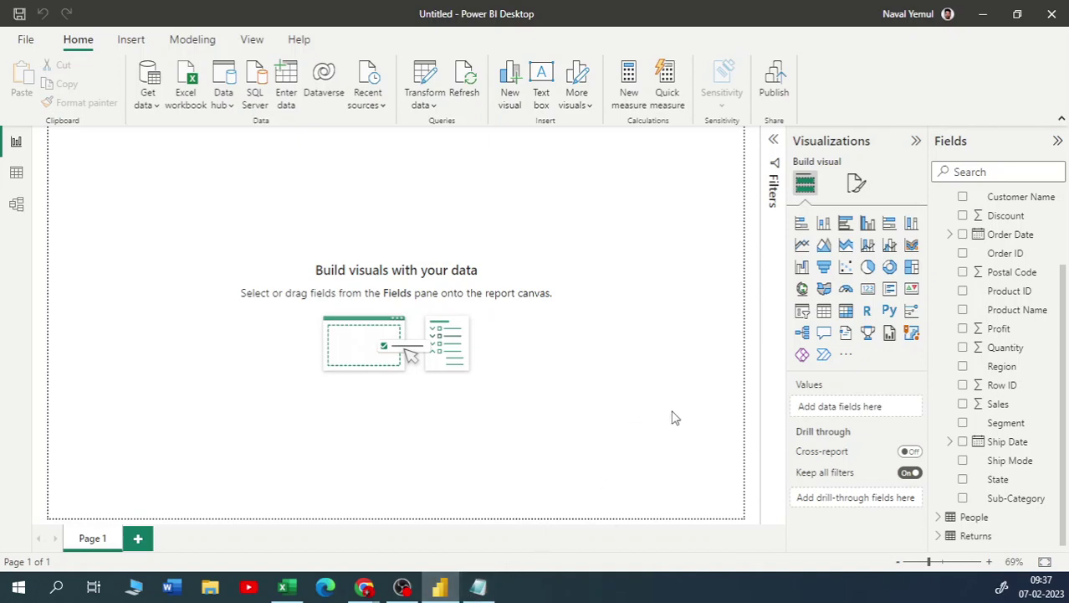
scroll(992, 408, up, 3)
scroll(992, 402, up, 3)
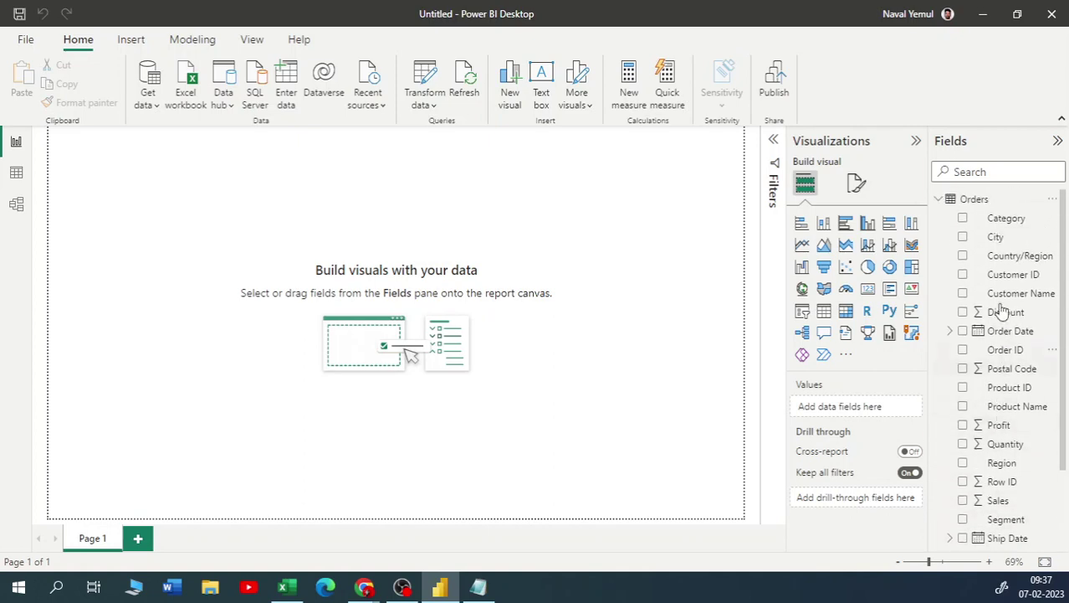
click(963, 222)
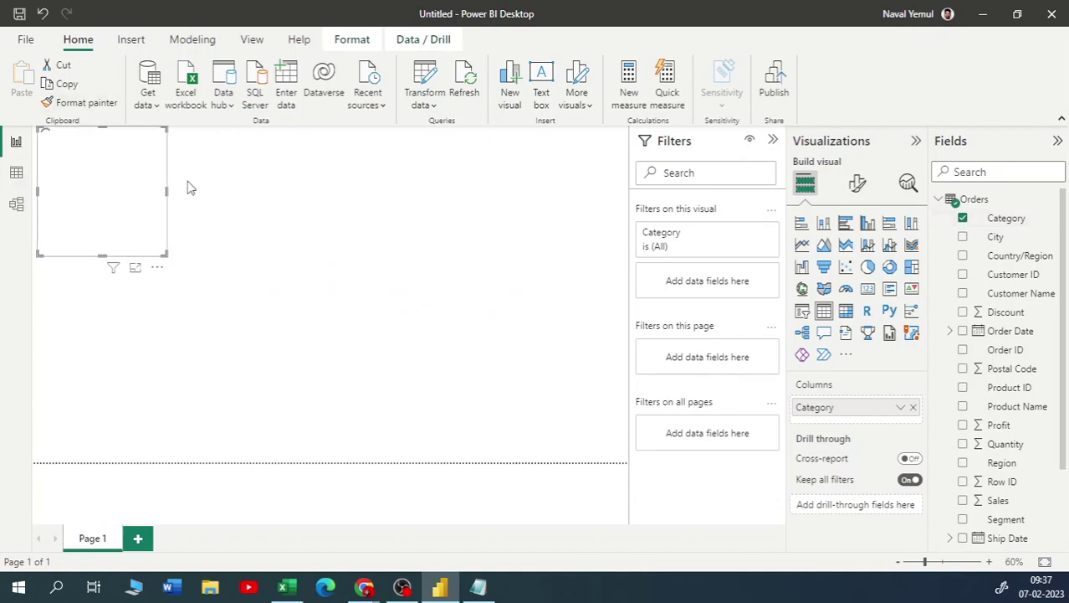
drag(131, 207, 185, 248)
drag(215, 291, 336, 354)
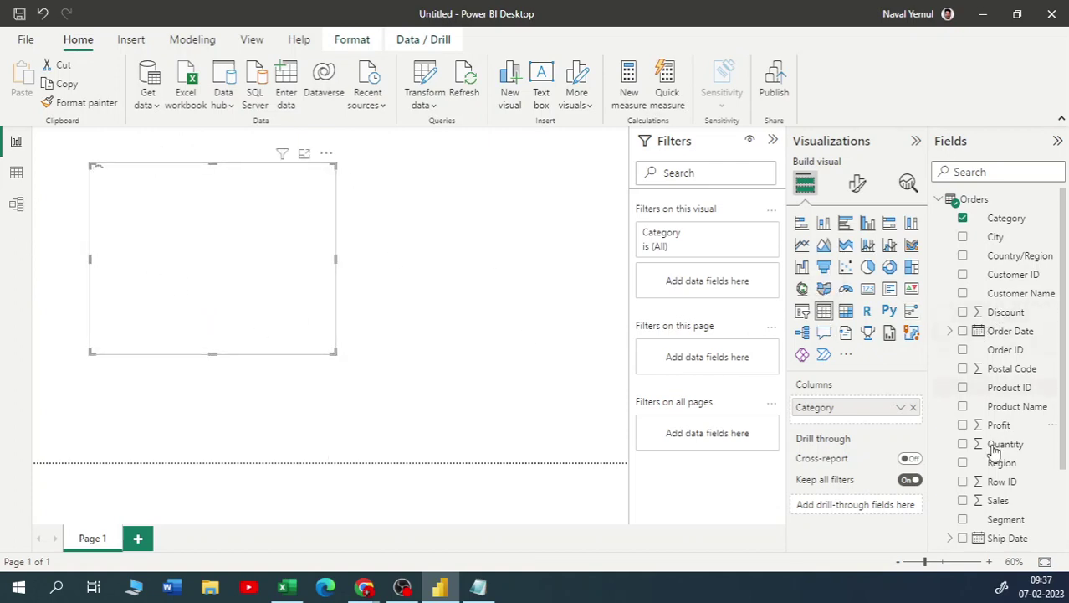
Add the Profit field from Orders to the Category table visual and enlarge the table
scroll(998, 445, down, 3)
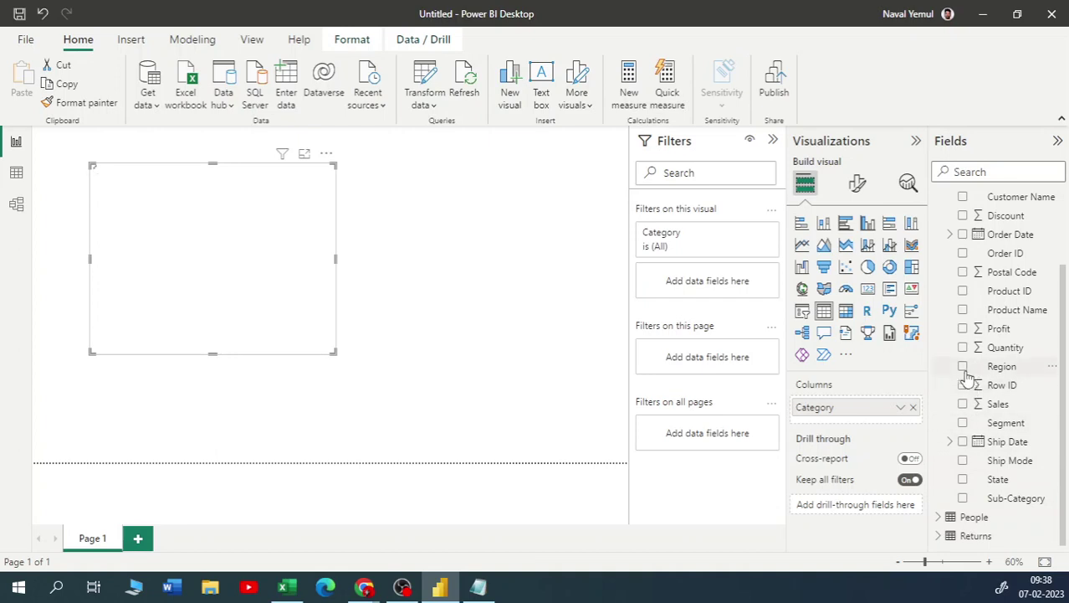
click(962, 329)
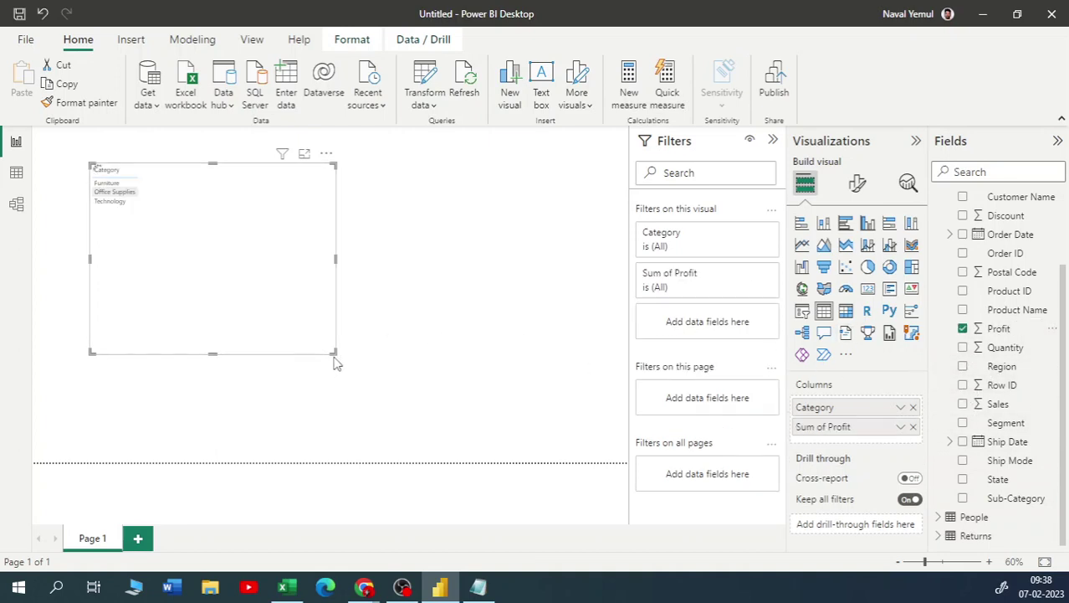
drag(336, 353, 390, 363)
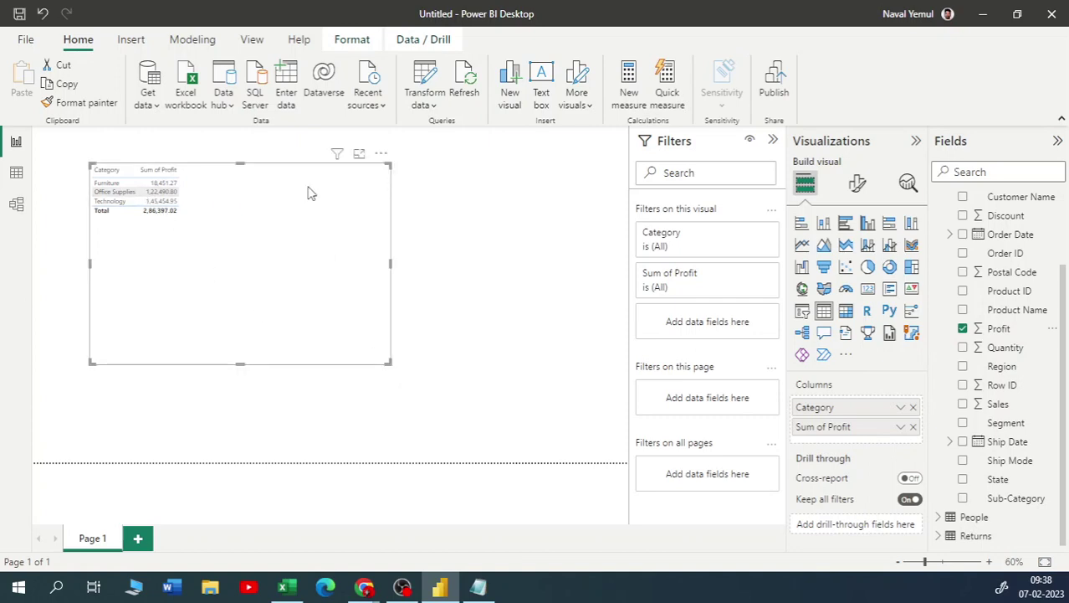
Examine the profit table in focus mode, look at the Orders sheet in the Excel workbook, and return to the report page
click(358, 154)
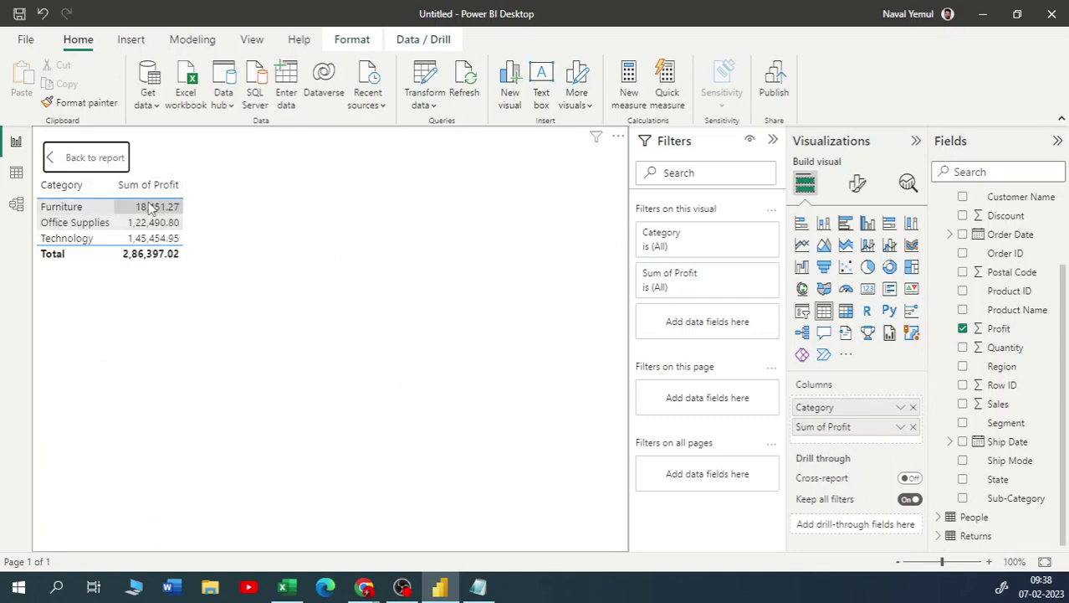
click(283, 587)
drag(879, 507, 912, 485)
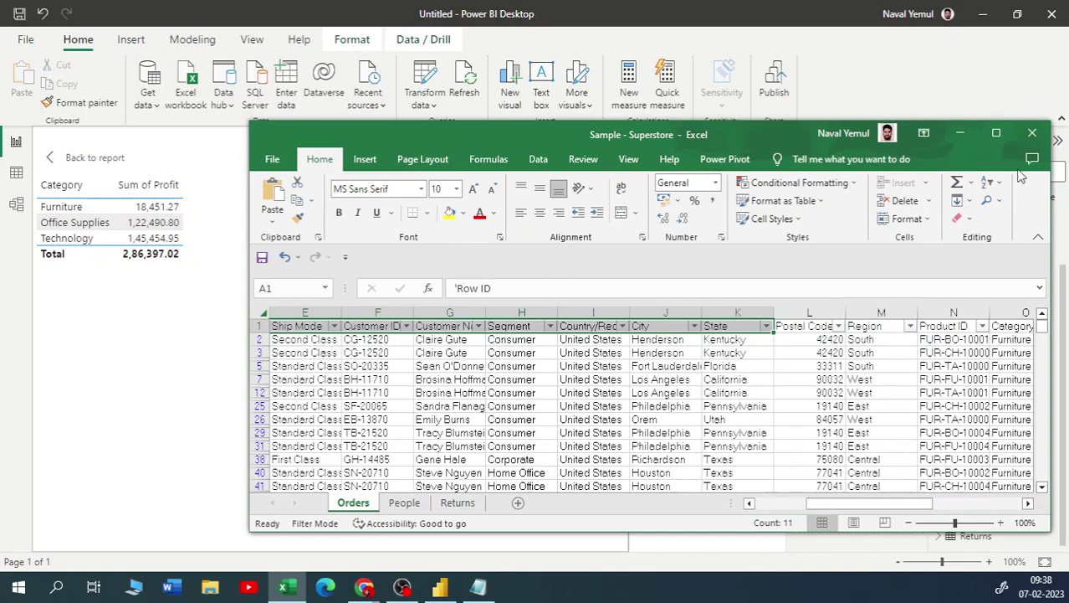
click(1001, 133)
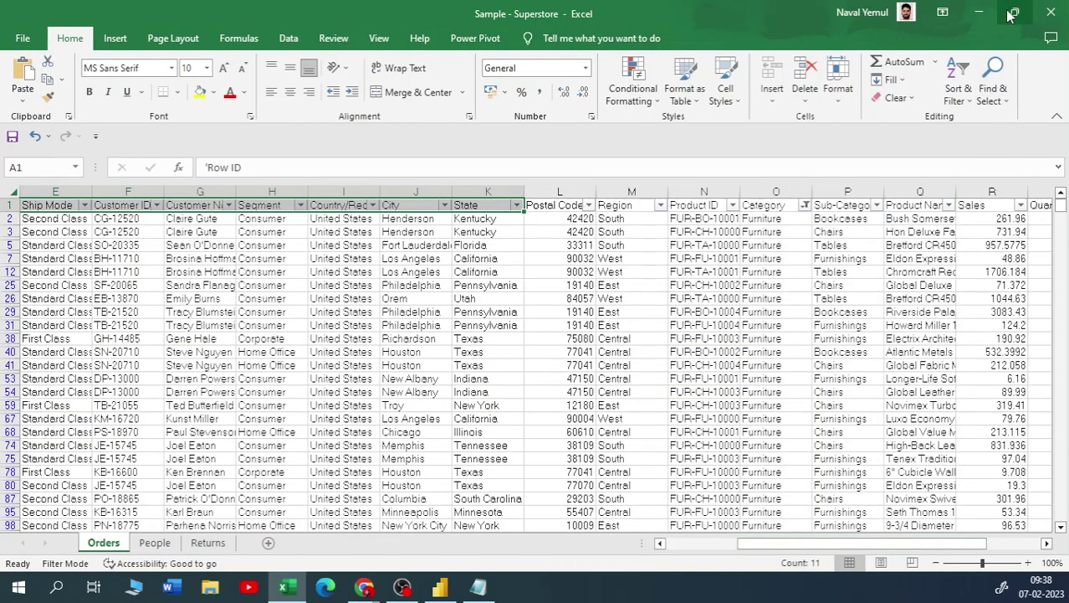
click(979, 12)
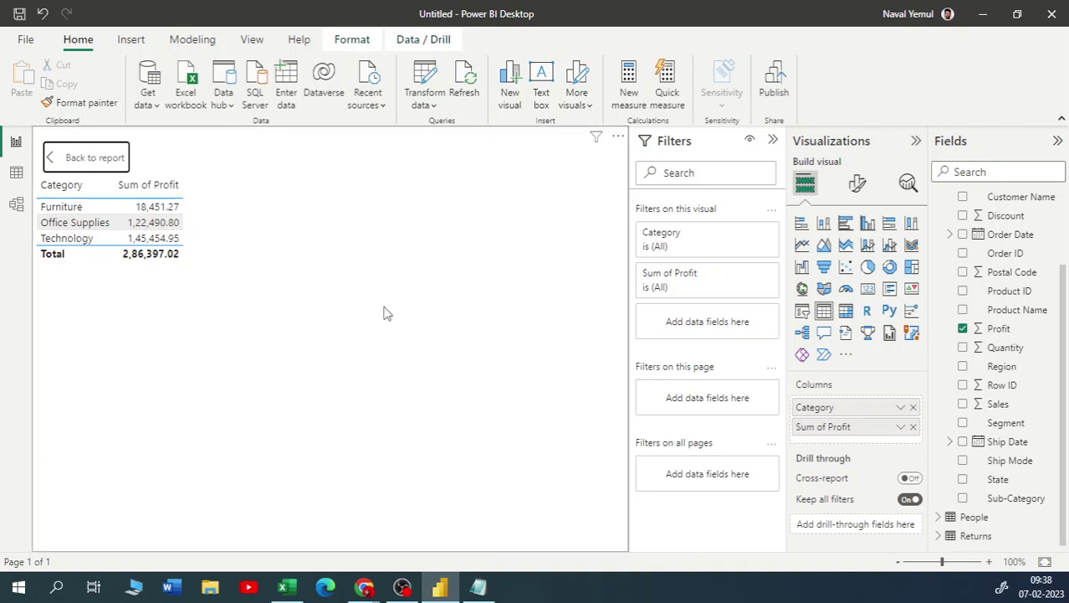
click(115, 155)
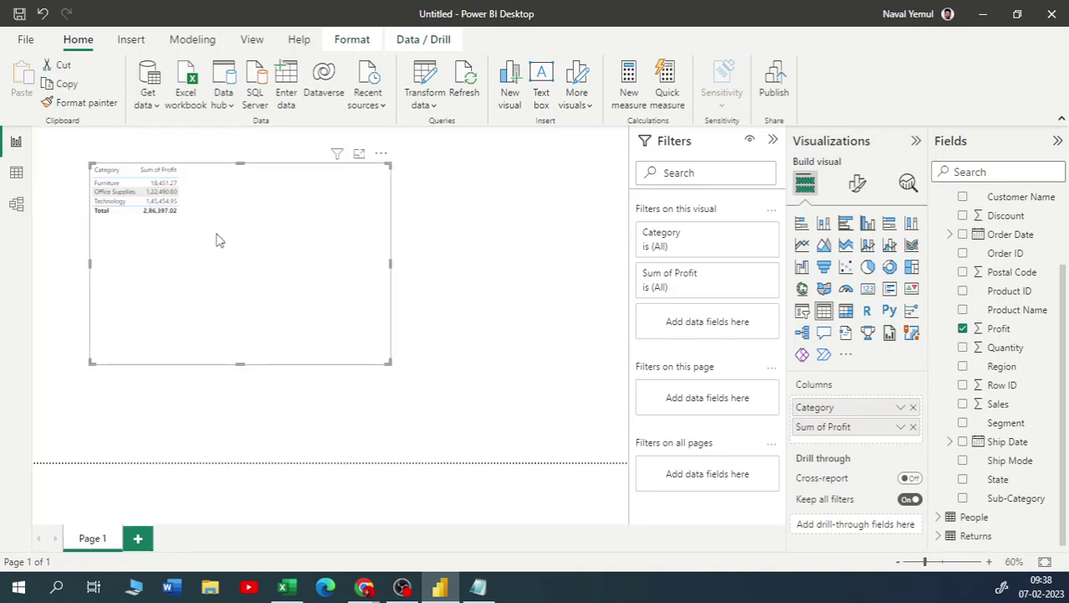
Convert the table to a stacked column chart of profit by category, enlarge it and place it near the page's upper-left corner
click(824, 233)
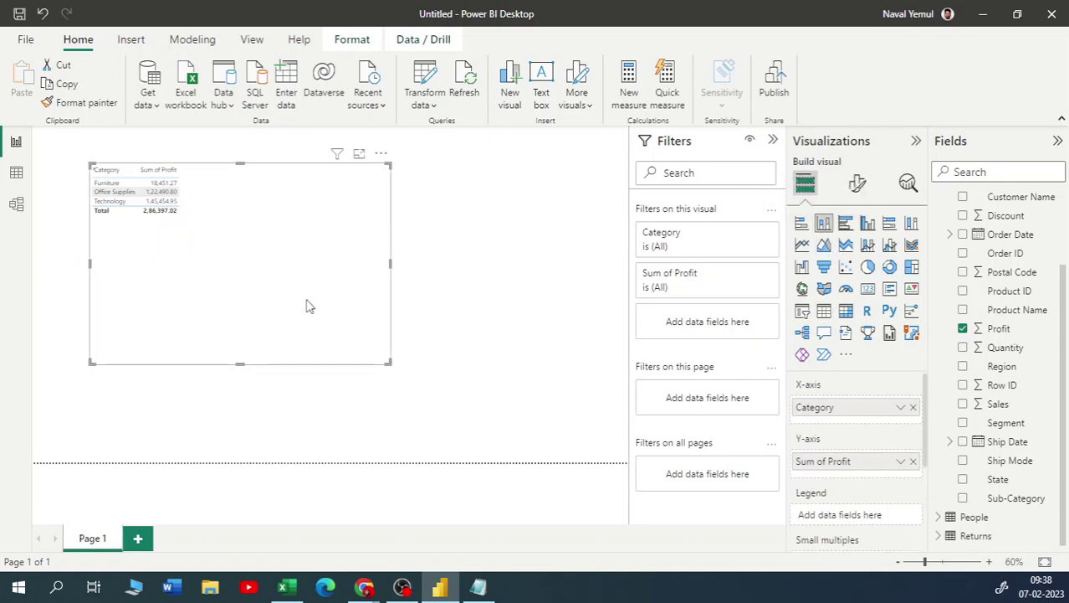
drag(374, 298, 410, 343)
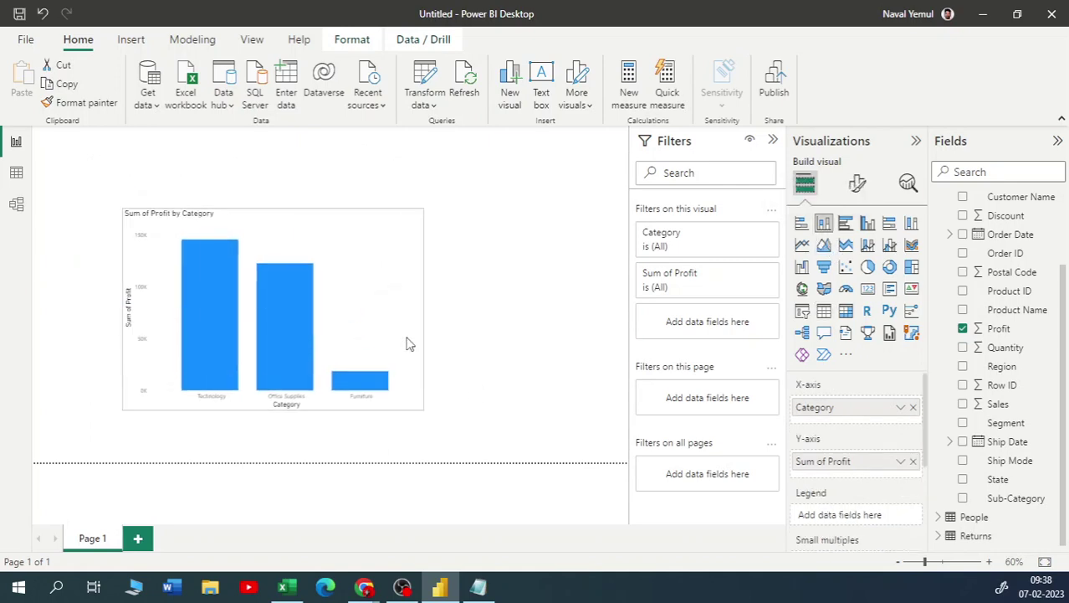
click(525, 456)
drag(523, 456, 525, 452)
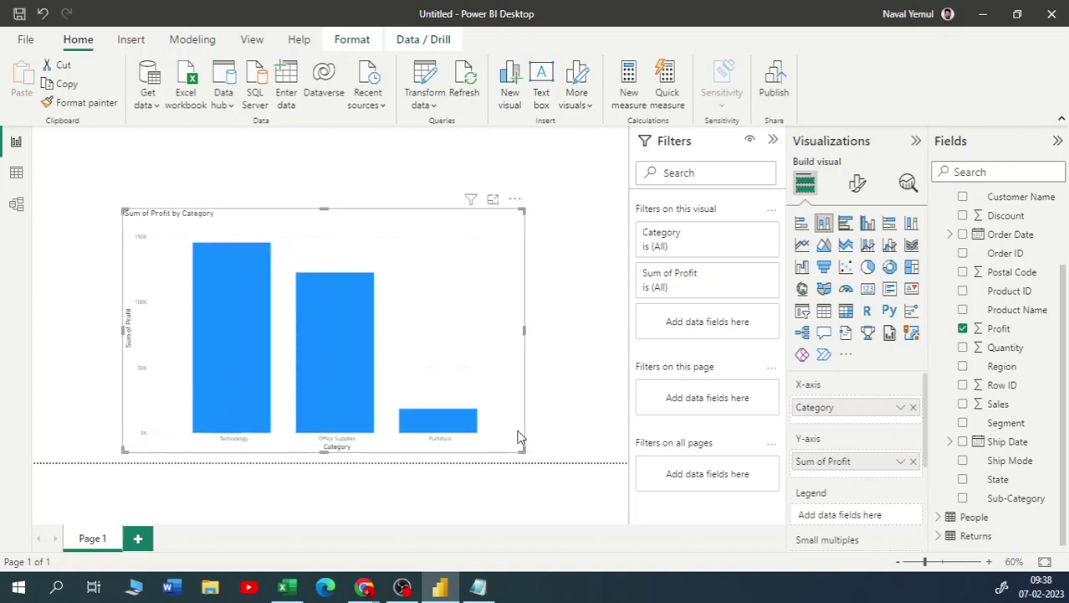
drag(377, 298, 261, 203)
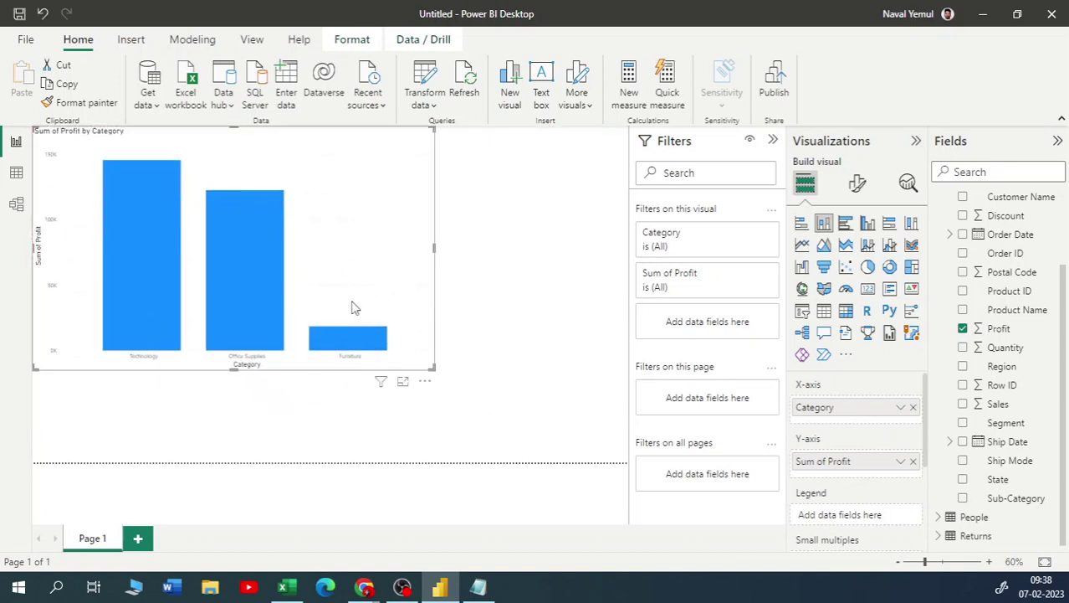
drag(402, 321, 425, 329)
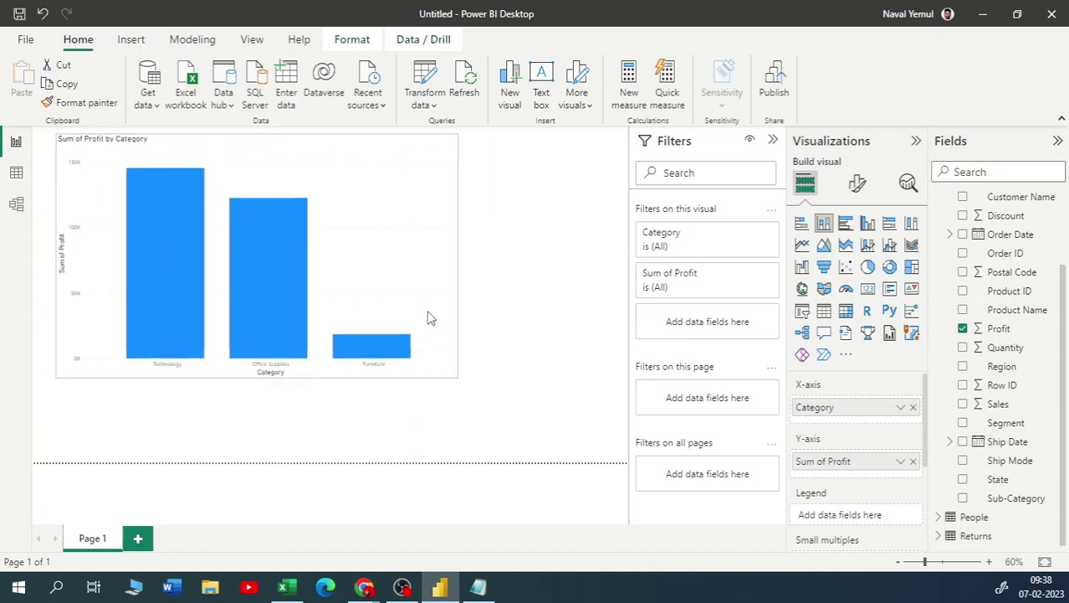
drag(460, 378, 476, 399)
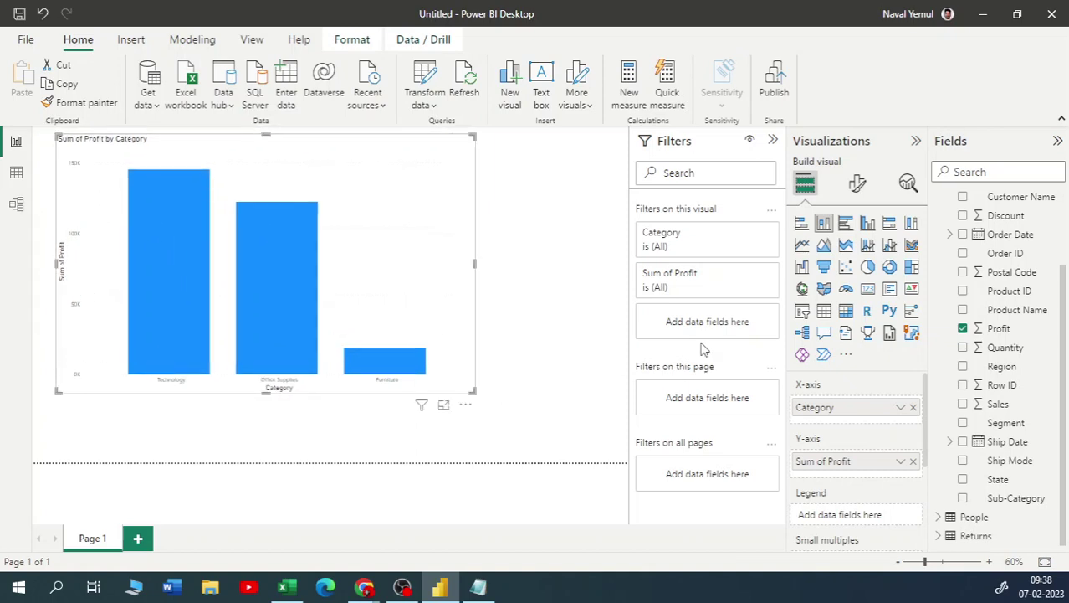
Turn on data labels for the profit by category column chart
click(859, 192)
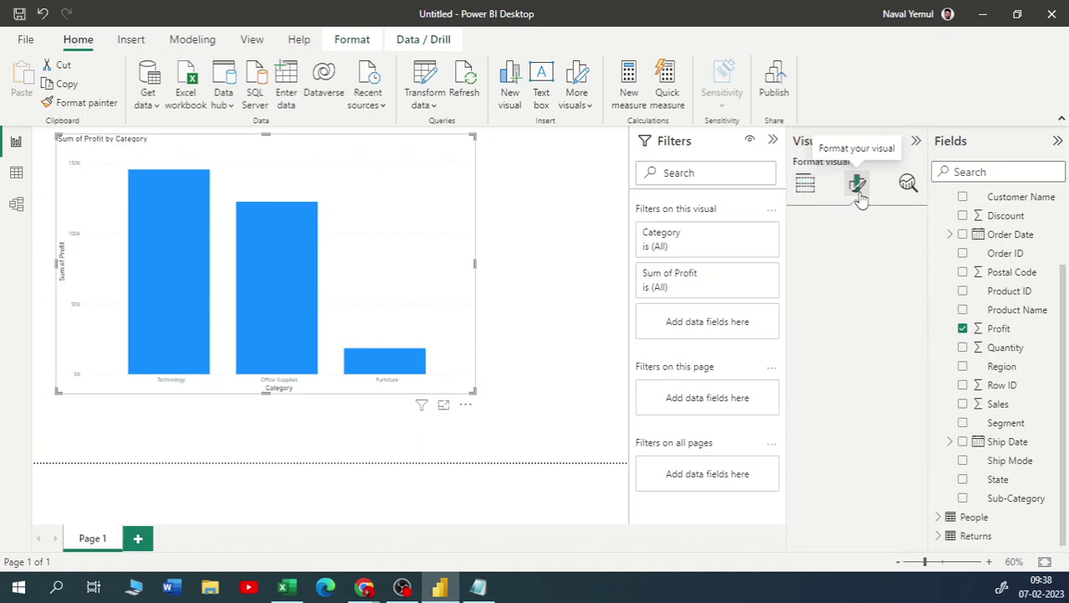
scroll(874, 477, down, 2)
click(908, 472)
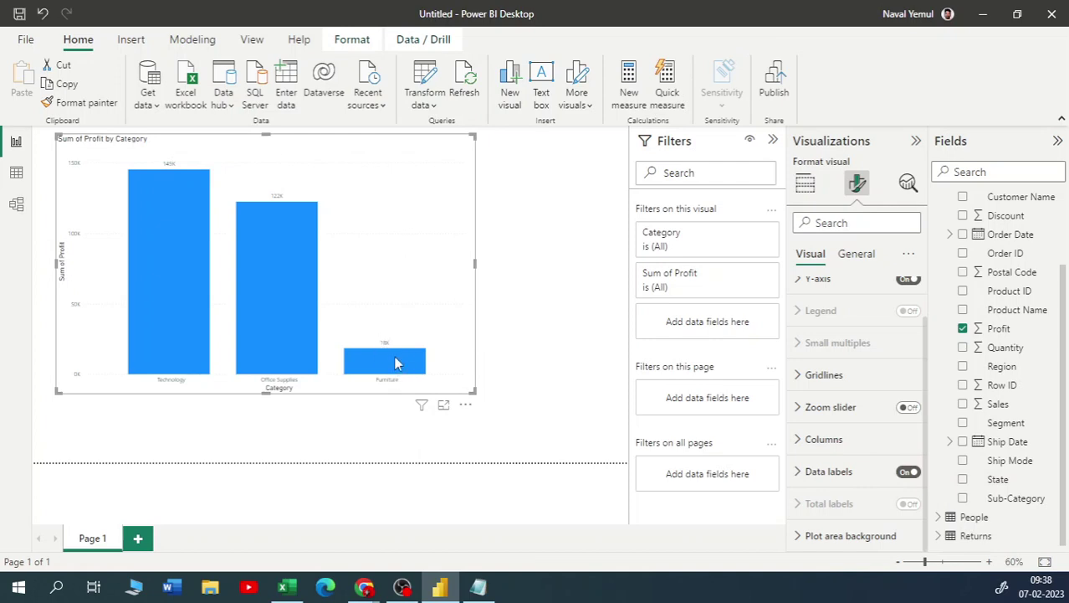
Move the column chart into the page's upper-left corner, shrink it to about half the page height and deselect it
drag(375, 201, 341, 196)
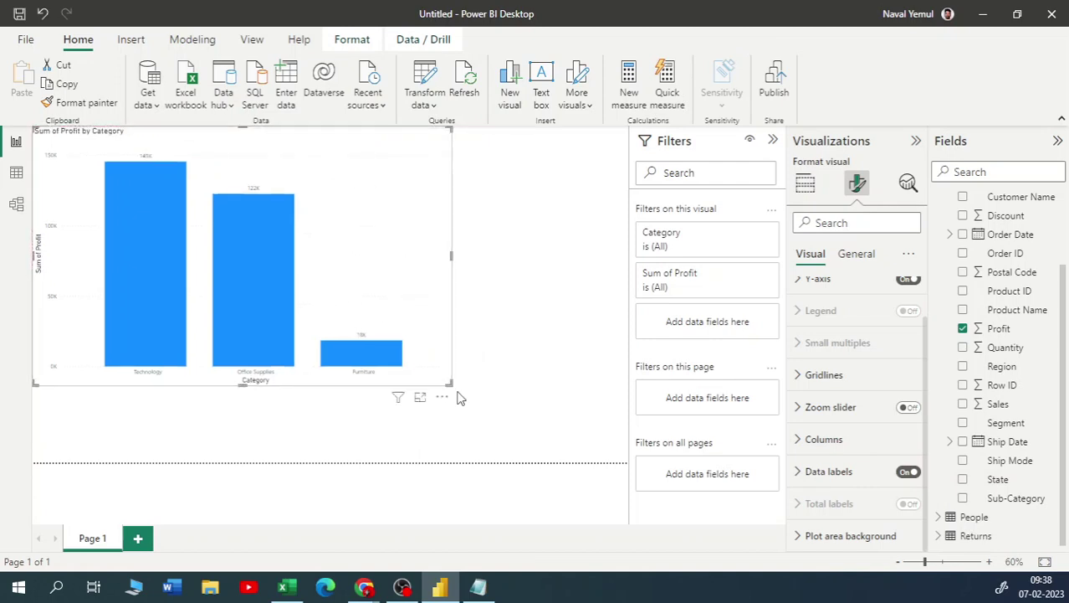
drag(446, 381, 302, 291)
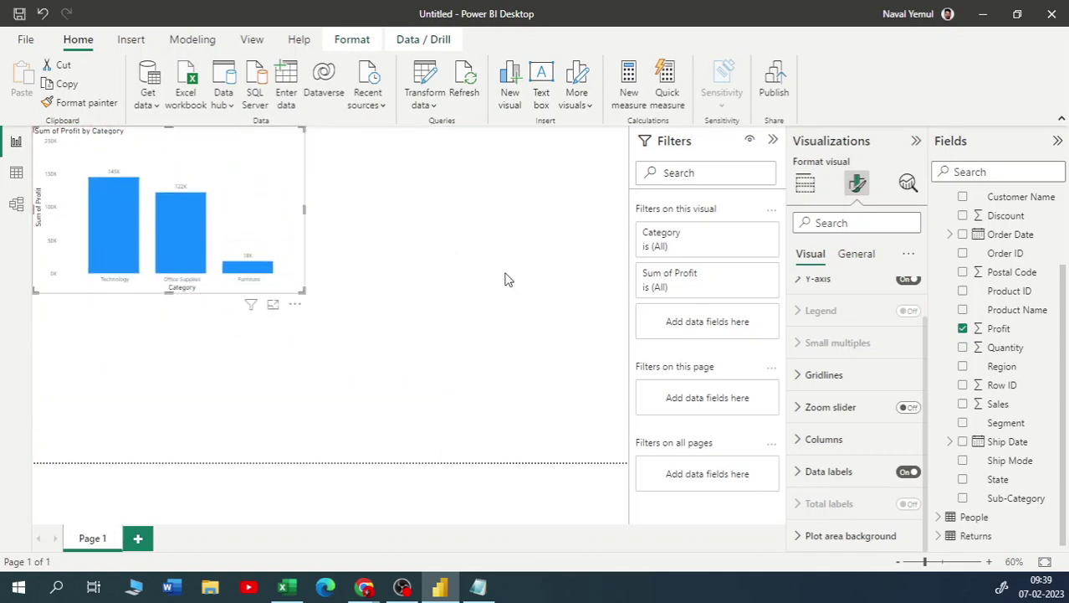
click(542, 280)
Look through the Orders fields and check the distinct Country/Region values in the table data without filtering them
scroll(1034, 331, up, 2)
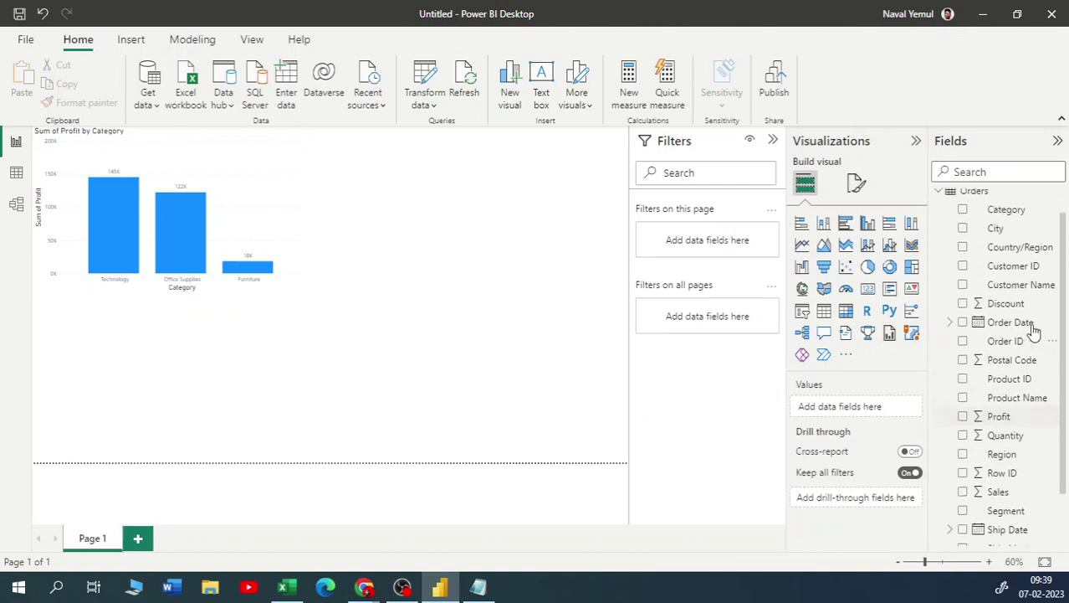
scroll(1023, 437, down, 3)
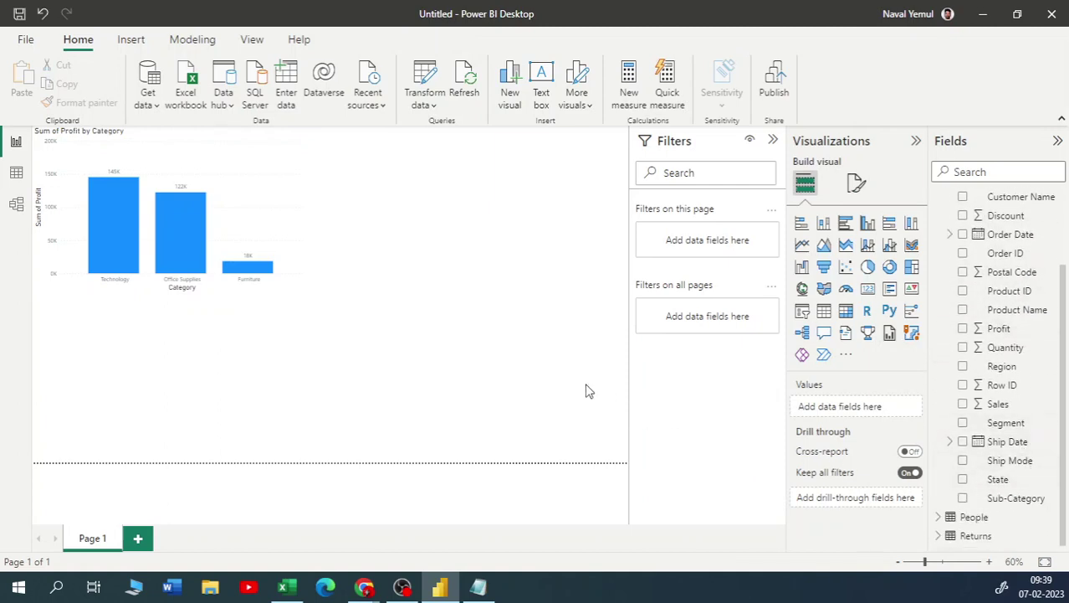
scroll(1004, 234, up, 2)
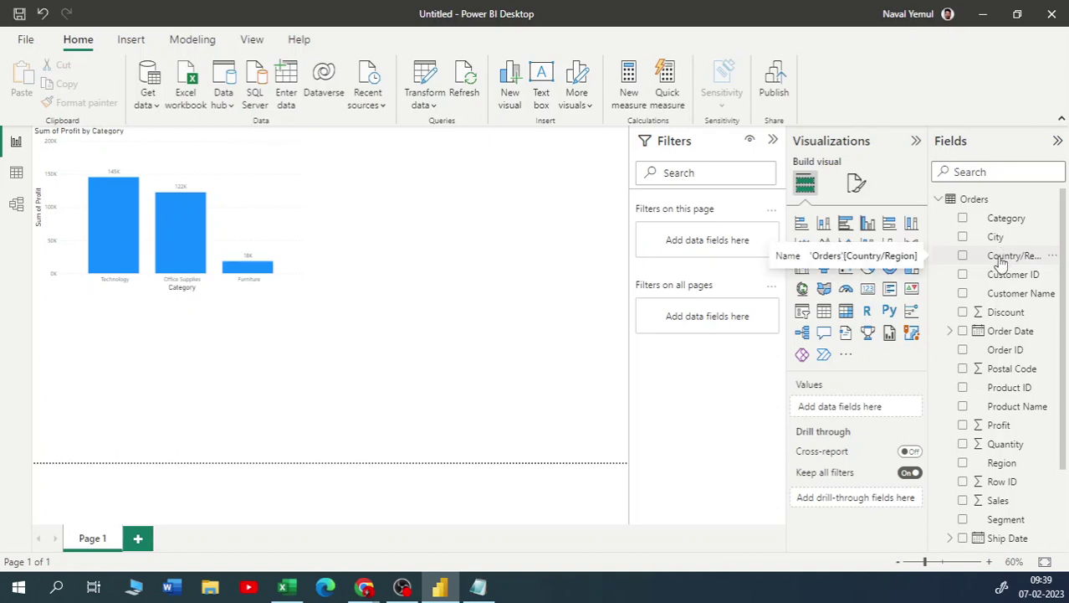
click(16, 172)
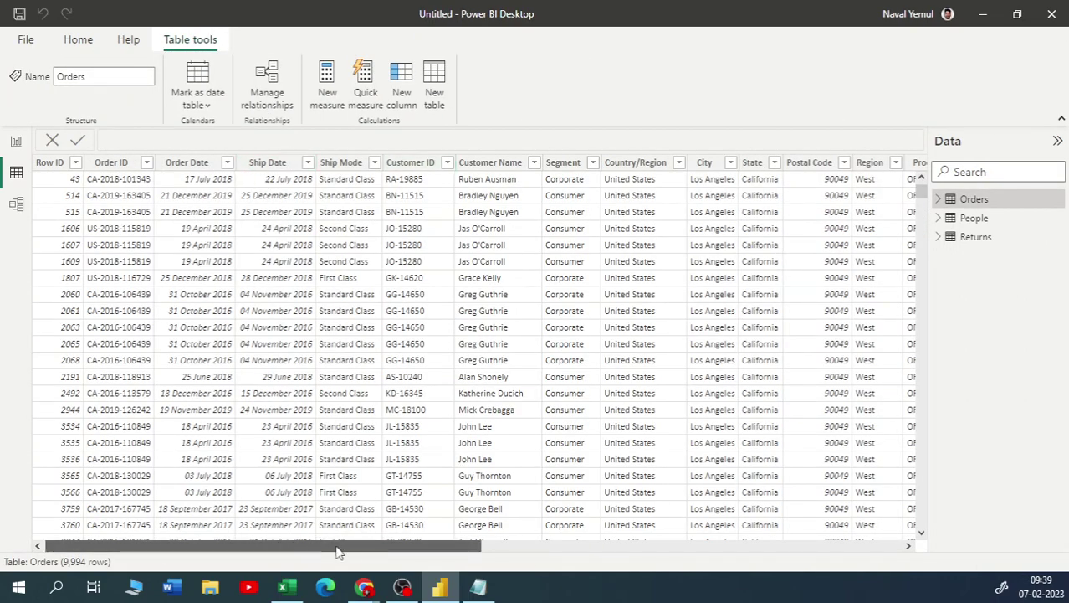
scroll(382, 546, right, 3)
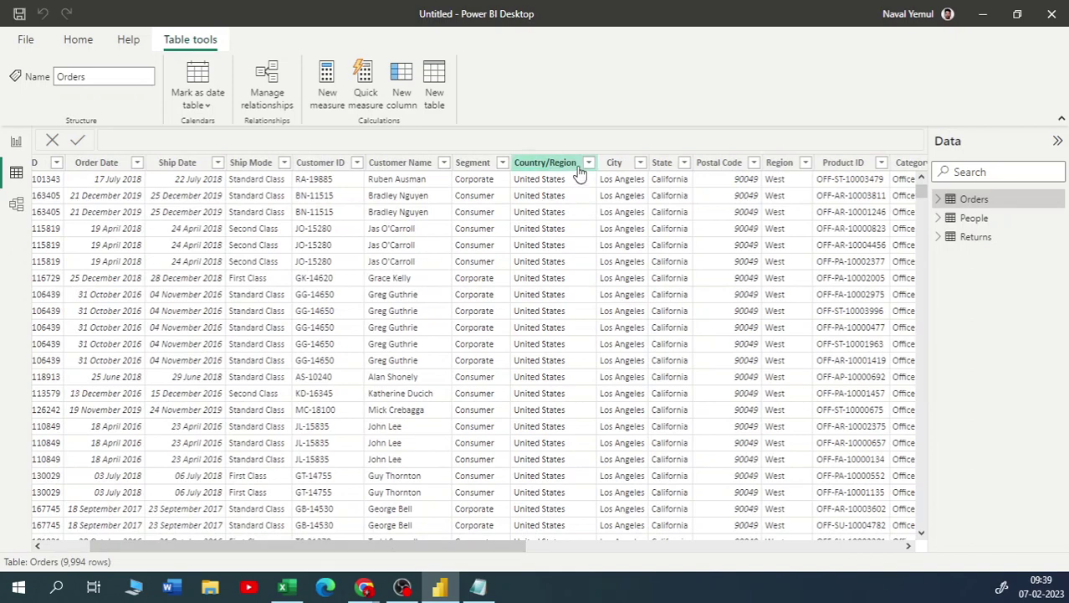
click(589, 163)
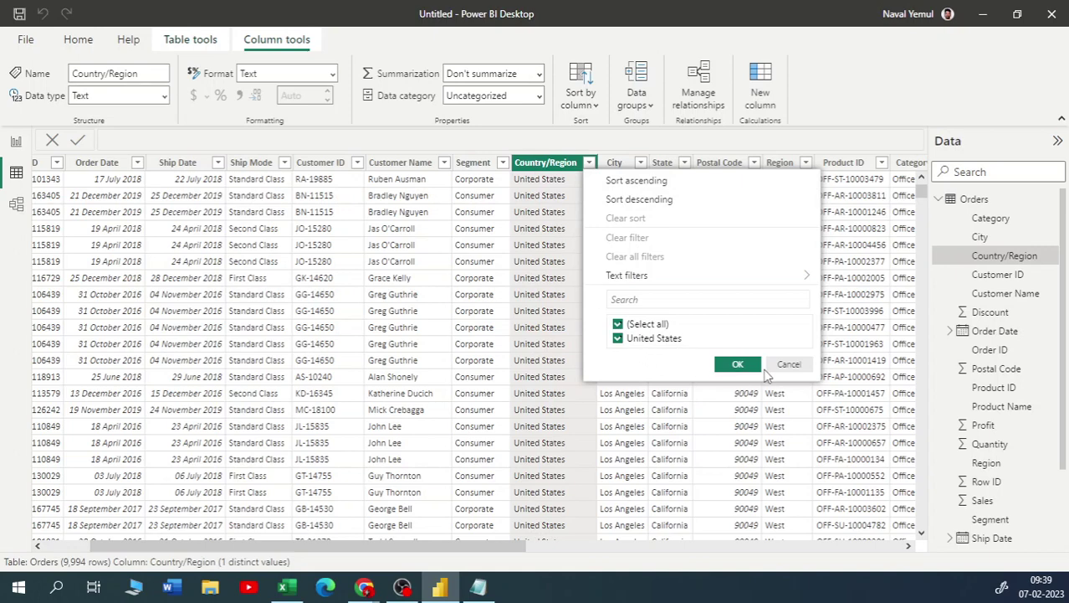
click(788, 363)
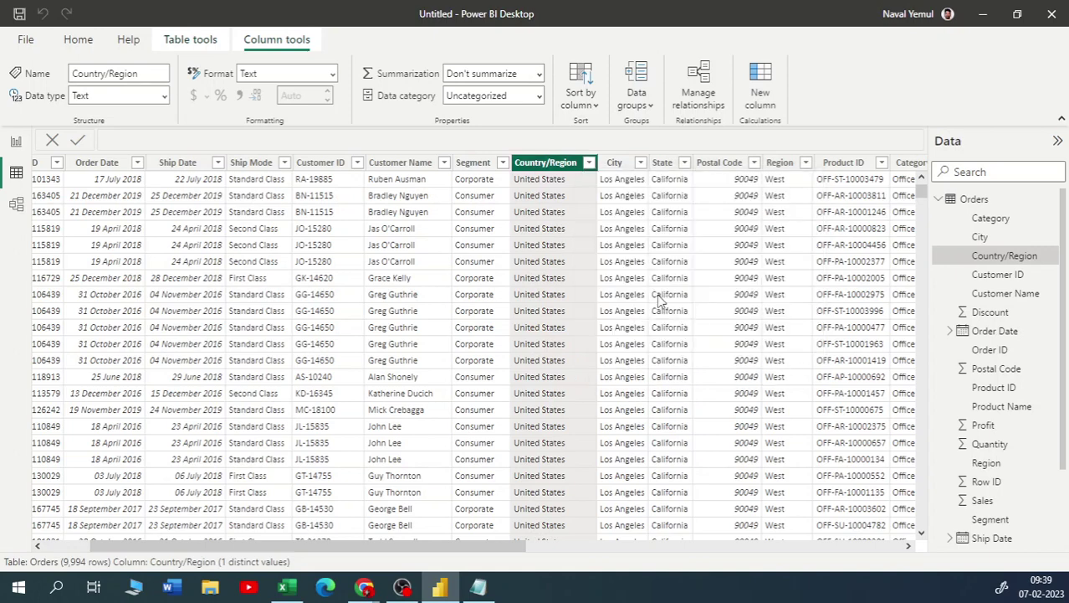
Check the distinct State values in the Orders data without filtering them, and return to the report page
click(685, 162)
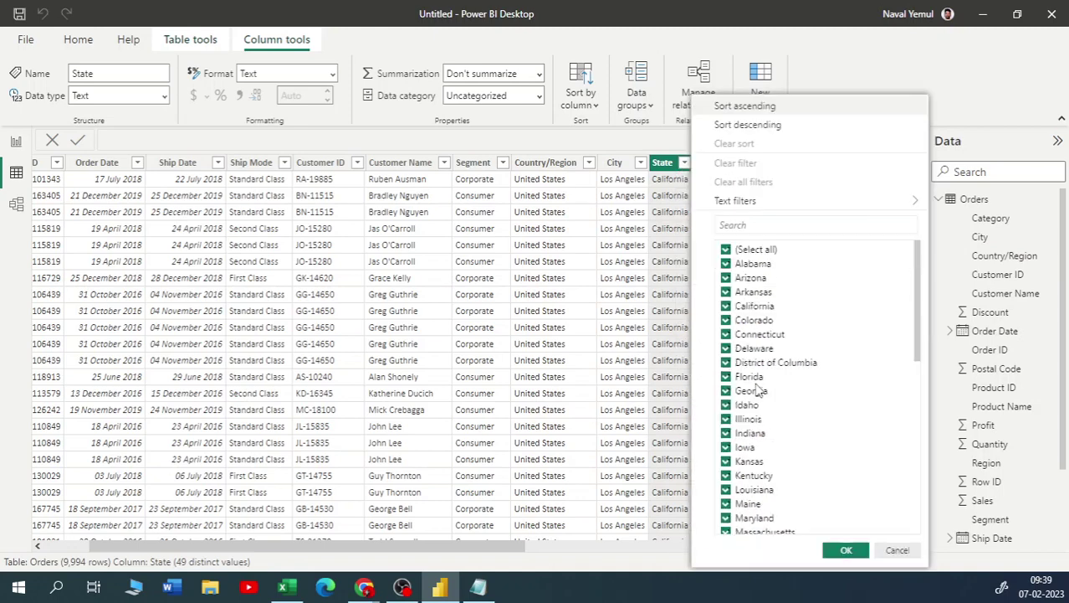
scroll(757, 349, down, 10)
scroll(766, 452, up, 7)
scroll(765, 452, up, 3)
click(680, 193)
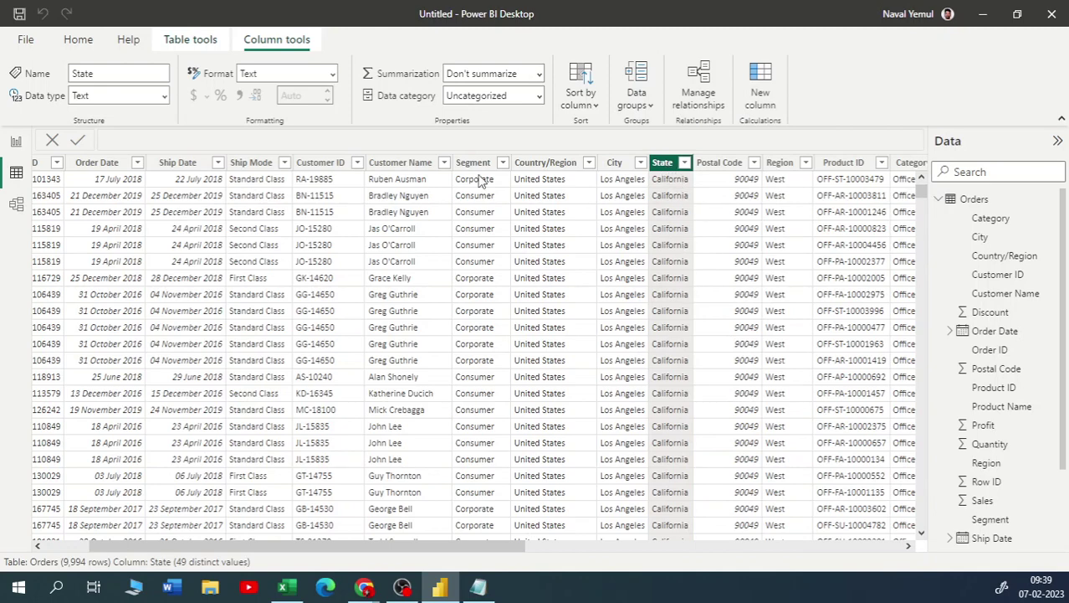
click(16, 141)
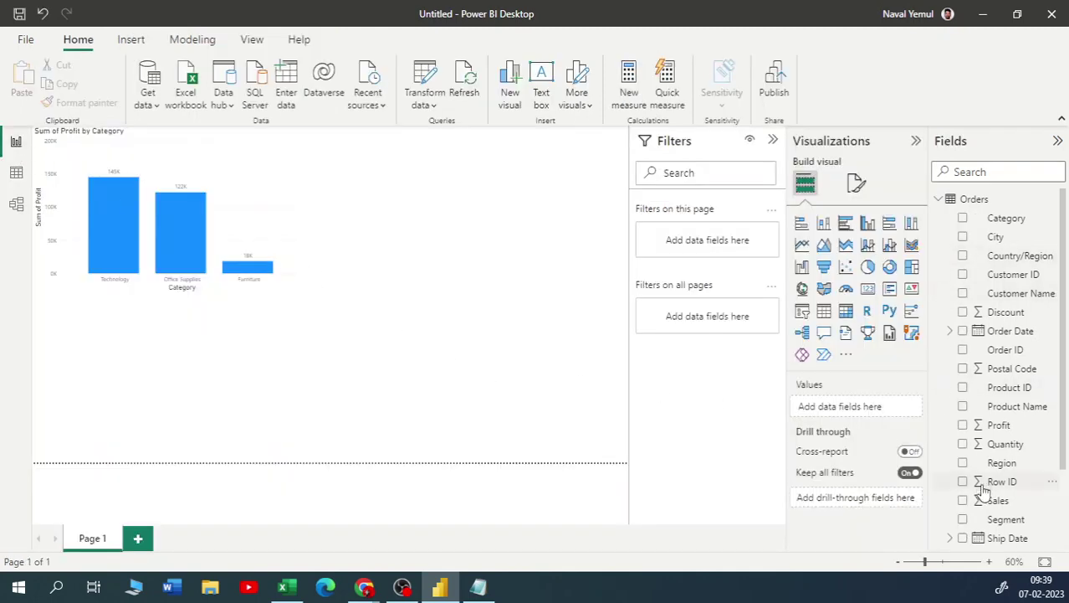
Add the State field as a map visual below the column chart and shift the map view to show the states
scroll(984, 489, down, 2)
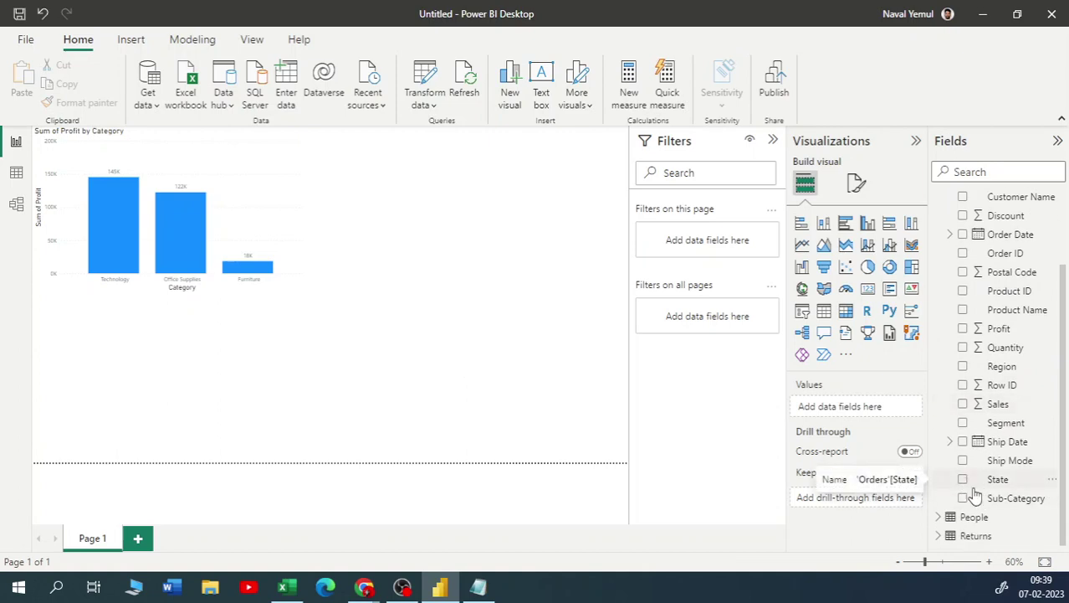
click(964, 481)
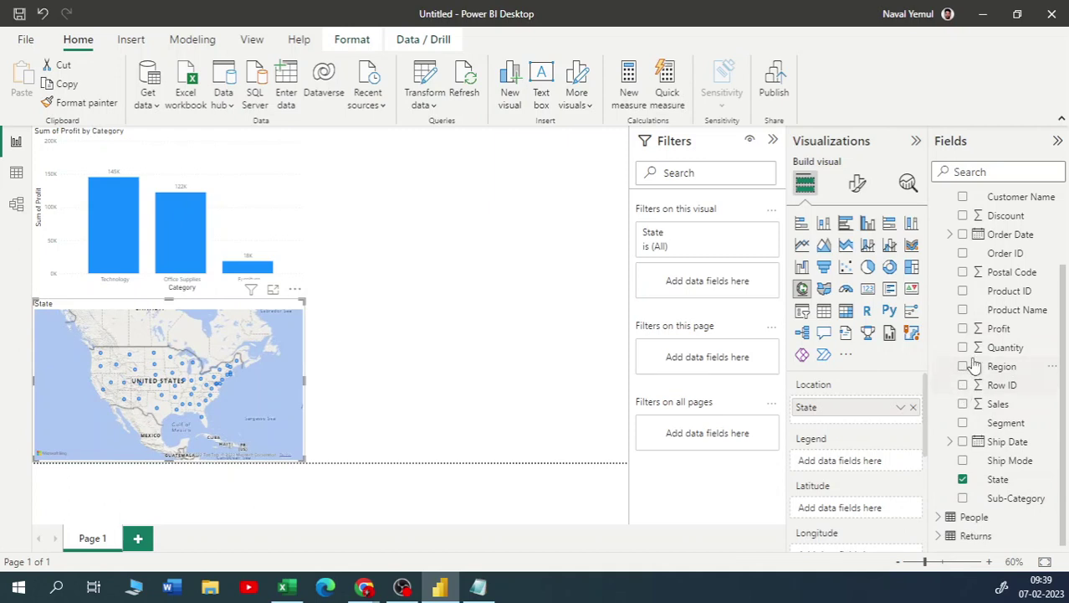
scroll(964, 285, up, 3)
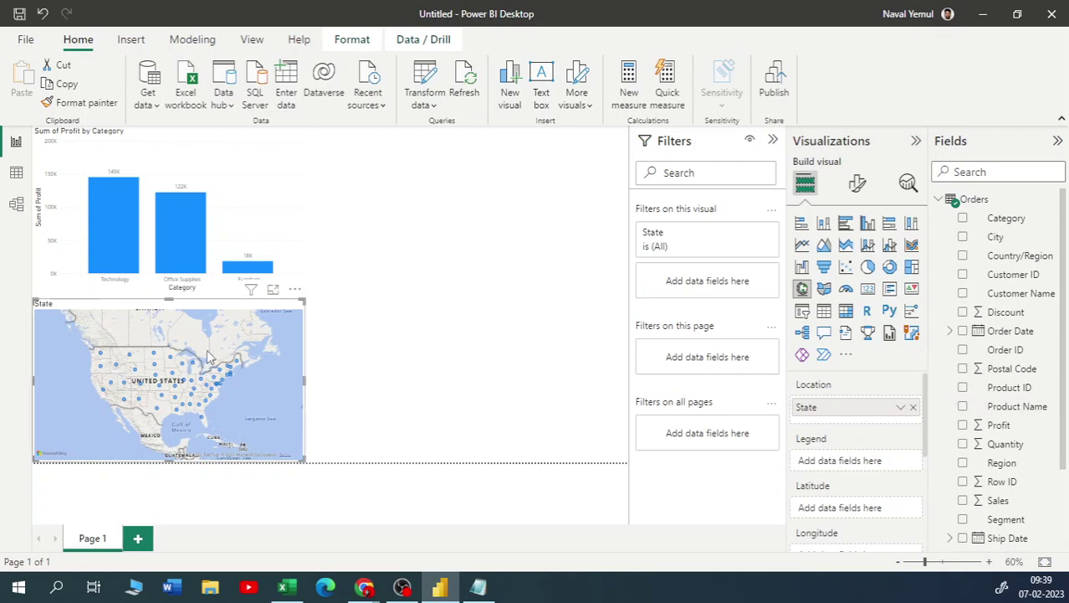
drag(284, 355, 237, 347)
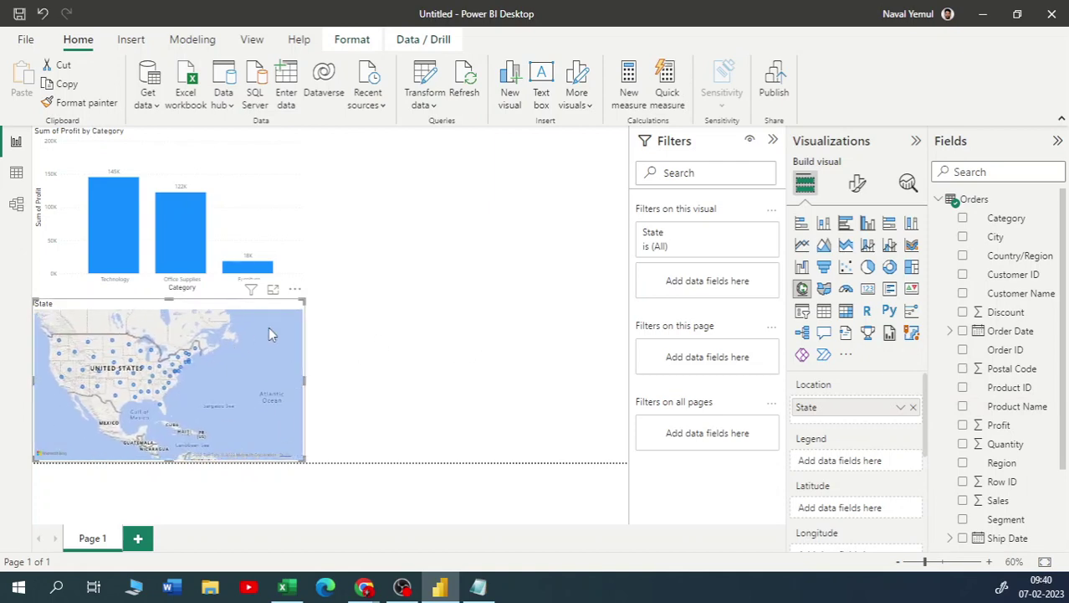
Show the State map in focus mode and assign the Profit field to its bubble size
scroll(1033, 497, down, 3)
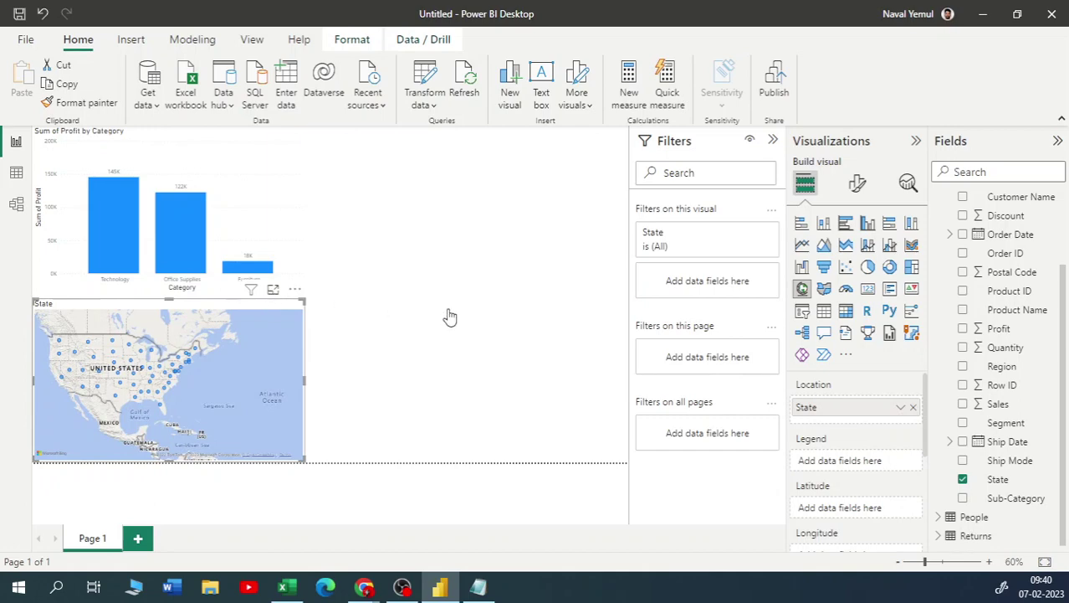
click(273, 289)
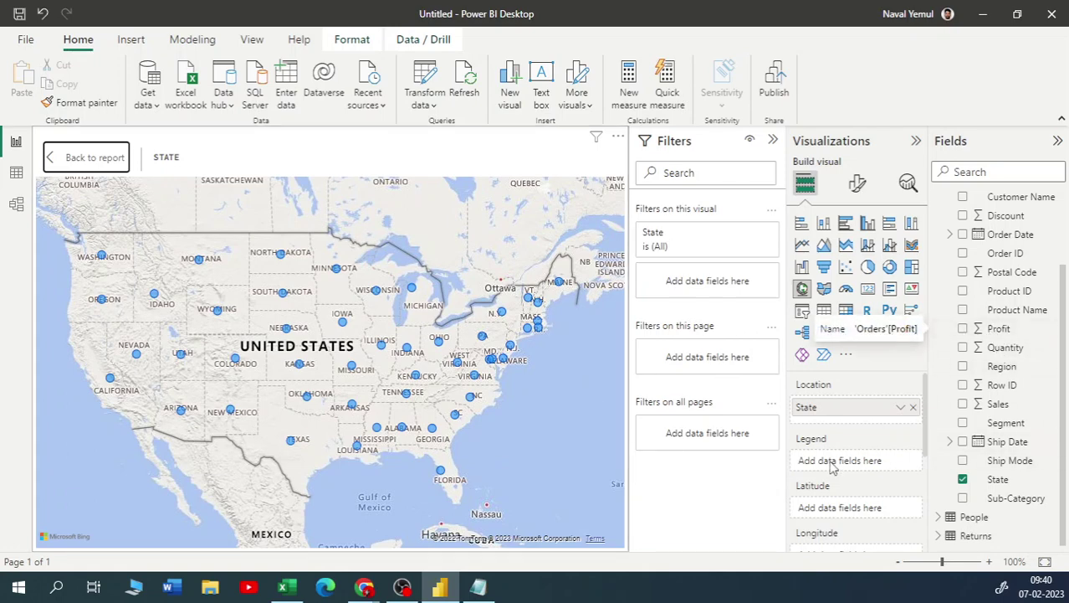
scroll(837, 469, down, 1)
drag(998, 329, 875, 526)
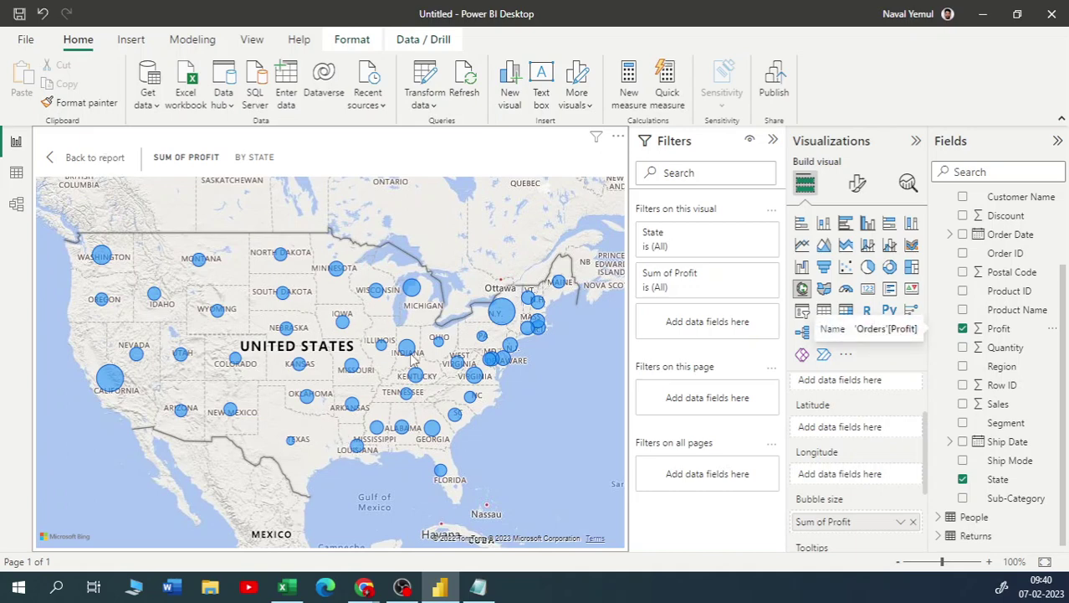
Change the profit by state map to a stacked bar chart, review its bars, and return to the report page
click(802, 225)
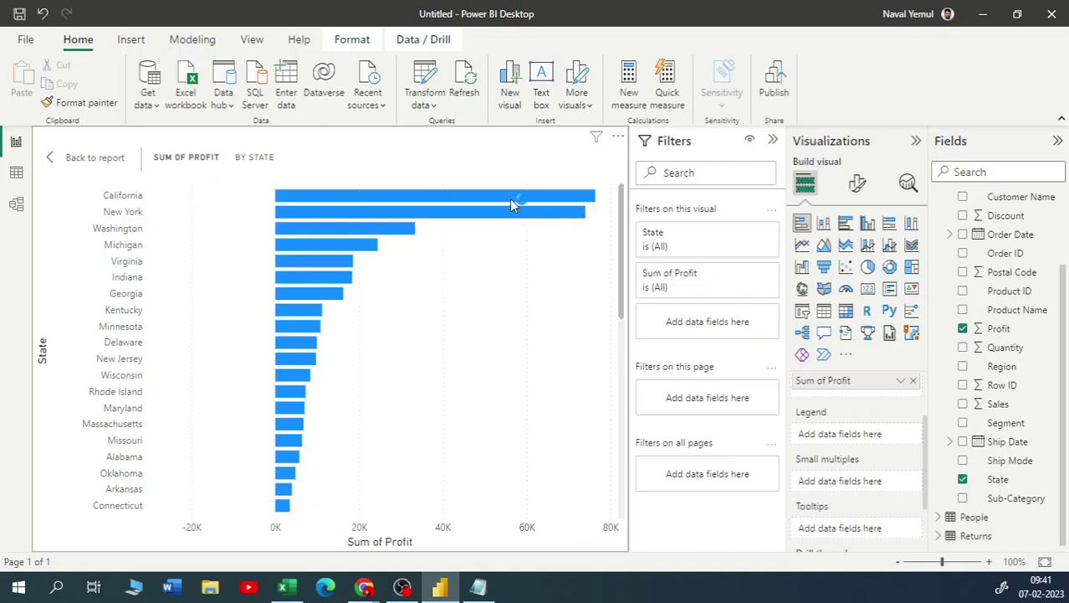
mouse_move(512, 204)
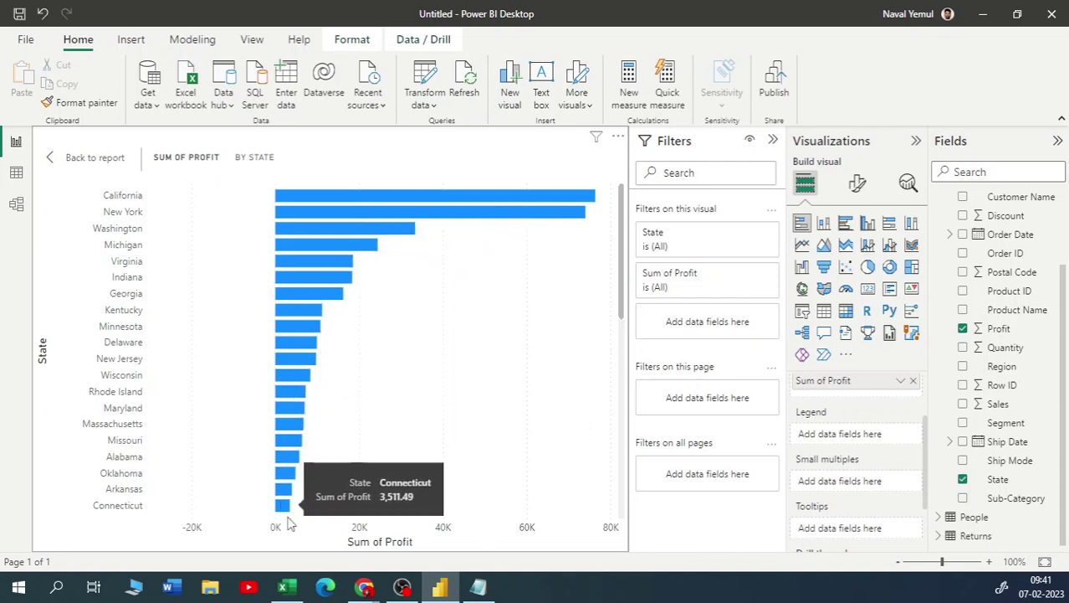
scroll(359, 381, down, 10)
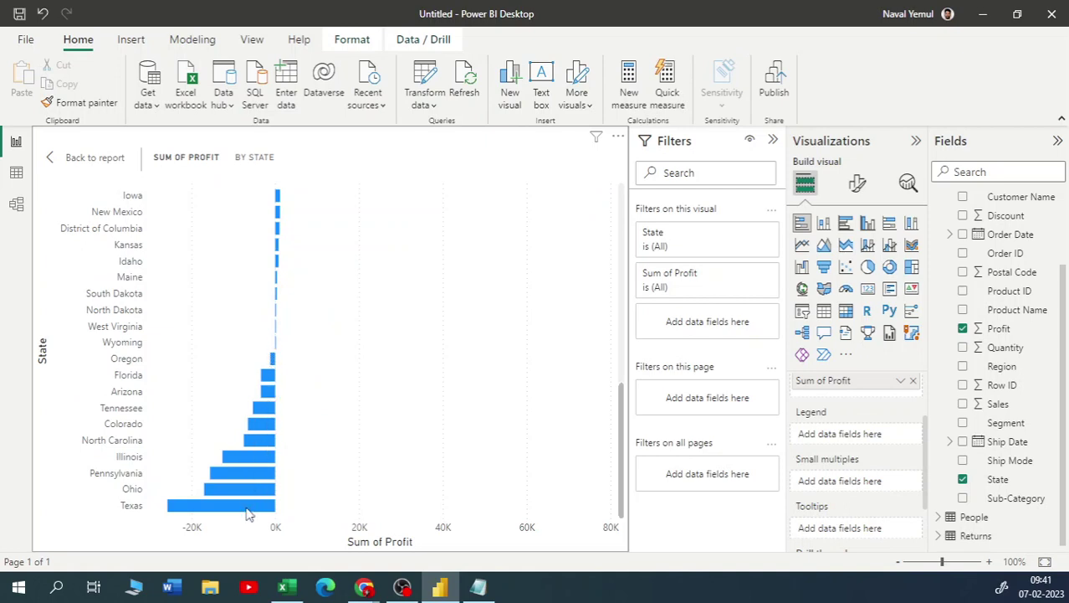
mouse_move(245, 511)
click(119, 166)
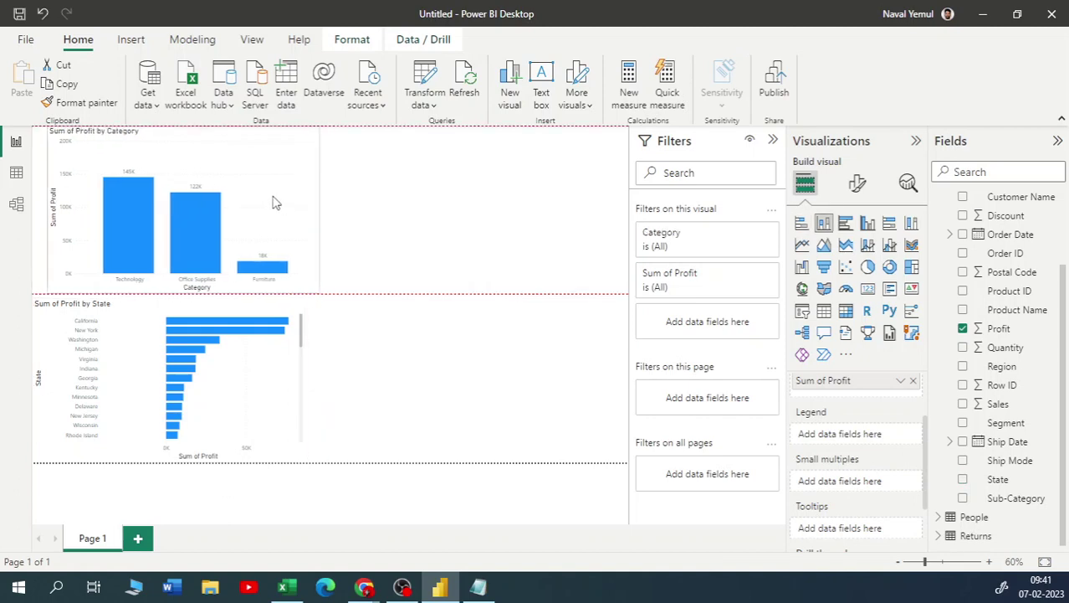
Cross-highlight the state bar chart by the Furniture category, examine the loss-making states, and clear the highlight
scroll(192, 409, down, 10)
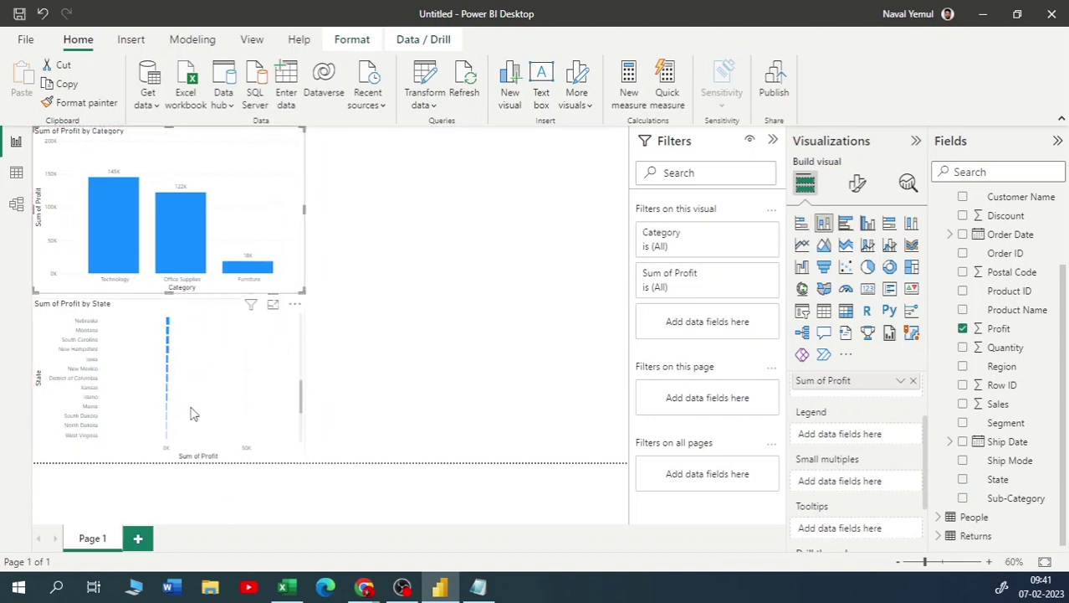
click(251, 268)
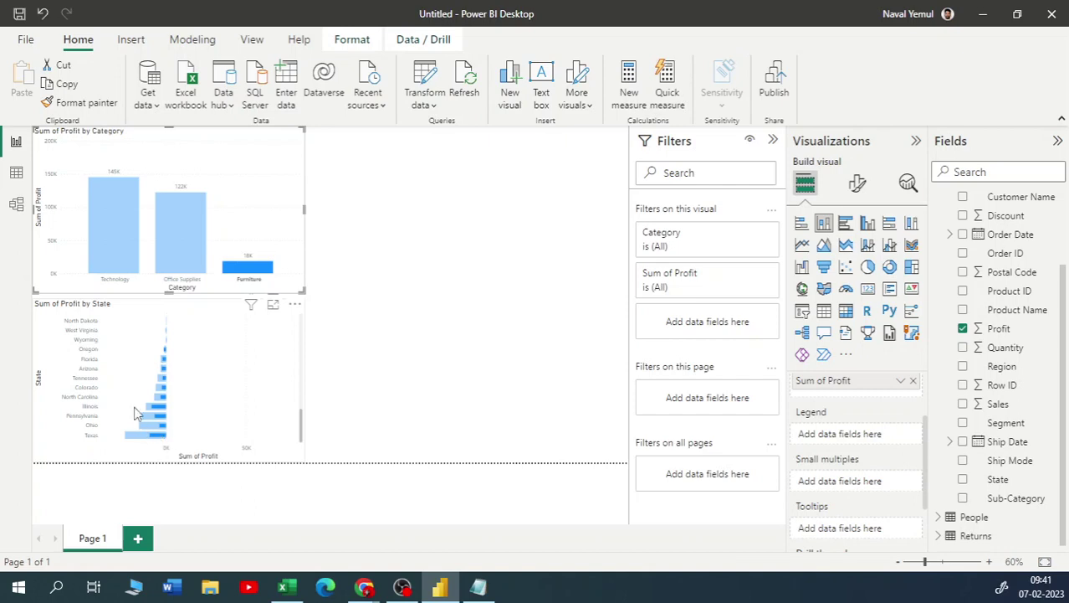
click(194, 360)
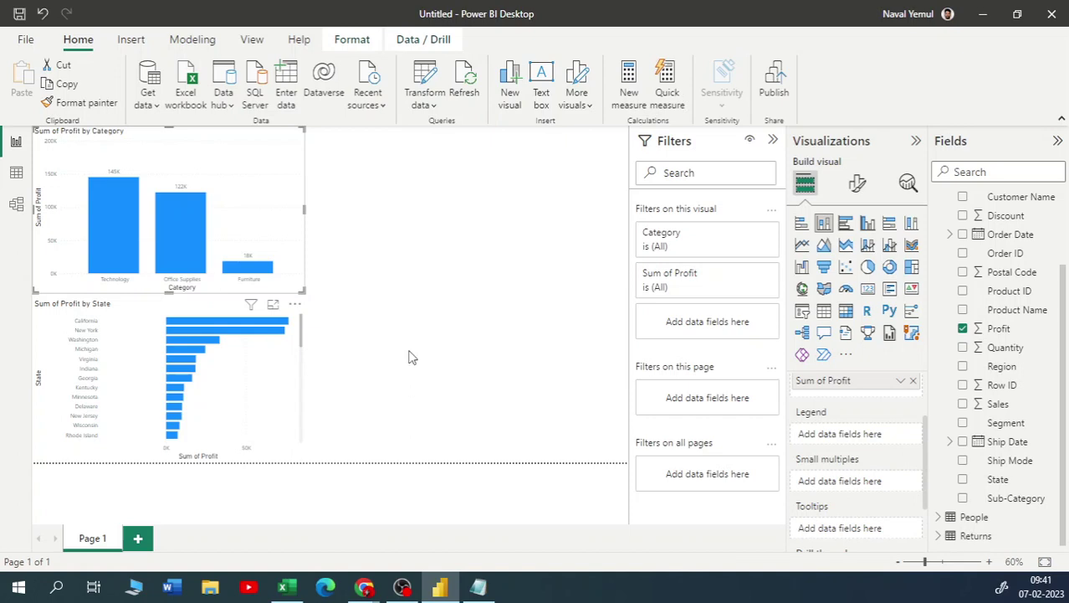
Switch to the Notepad outline and review the Get Data section, highlighting its ETL--- Power Query line
click(478, 586)
drag(343, 344, 457, 356)
click(462, 362)
key(shift+End)
click(451, 363)
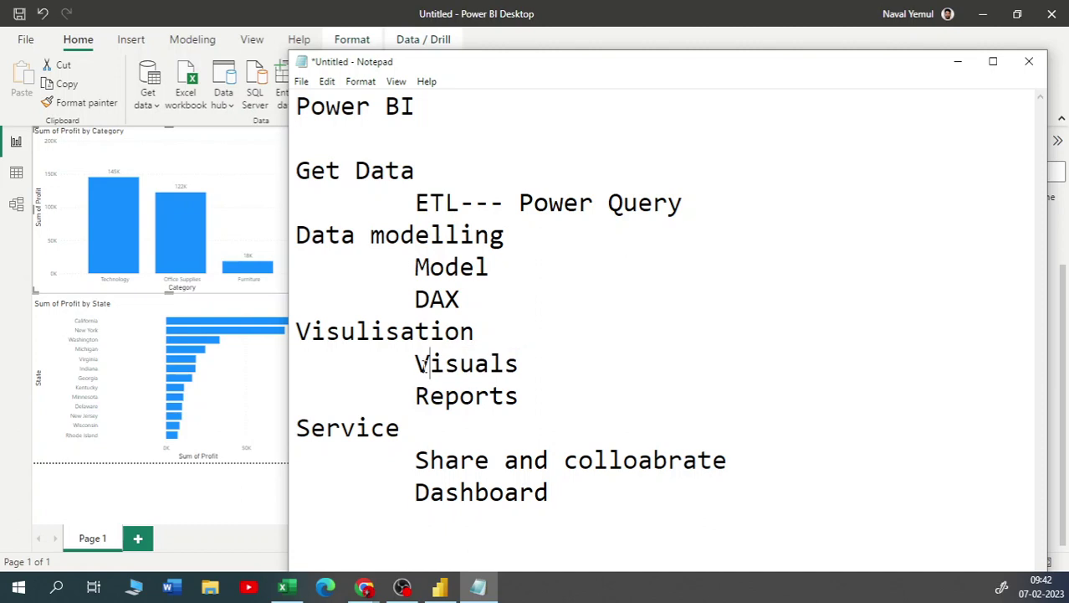
drag(463, 299, 298, 163)
drag(416, 203, 675, 216)
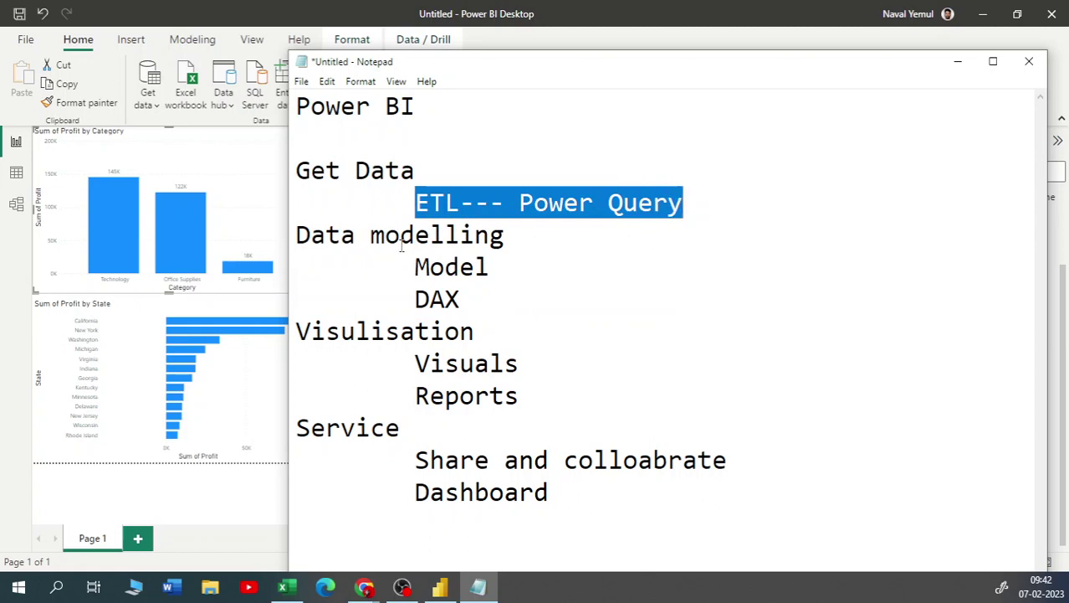
click(636, 209)
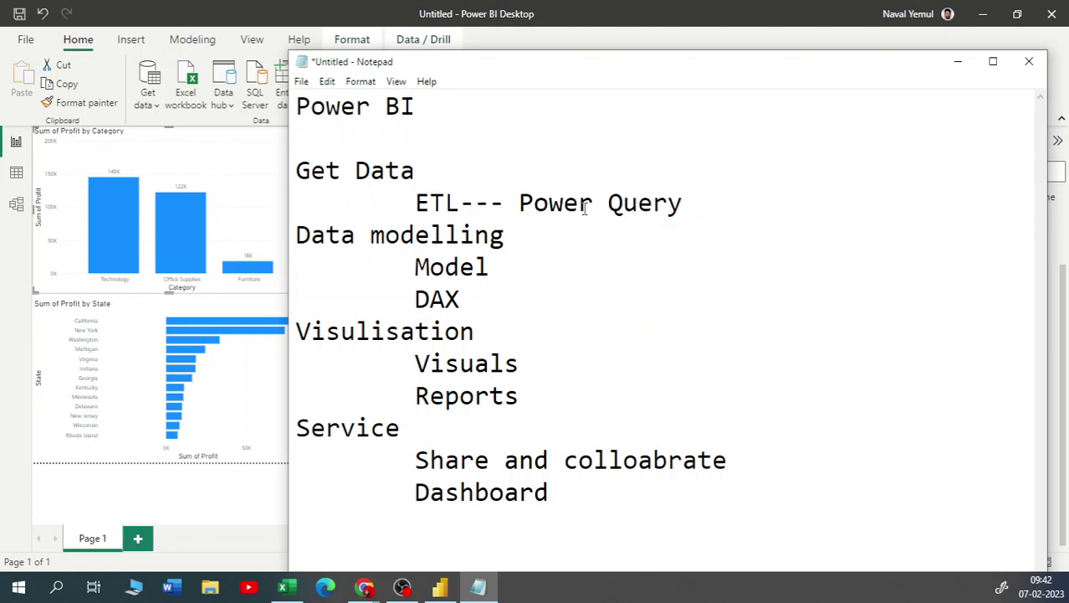
drag(416, 209, 460, 209)
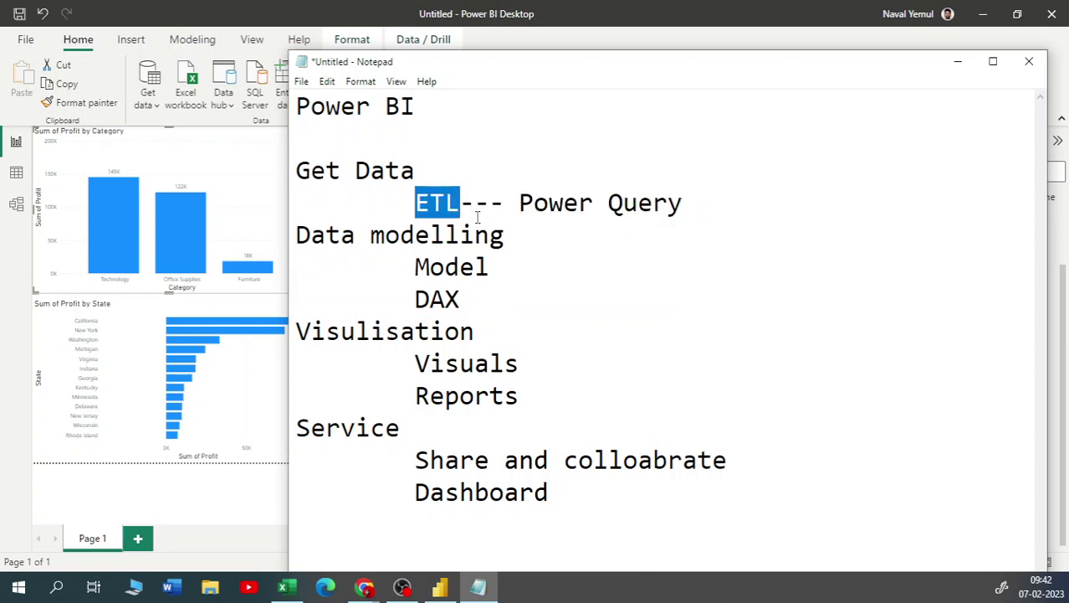
Highlight the Model and DAX lines under Data modelling in the outline to review them
click(401, 268)
drag(401, 267, 487, 297)
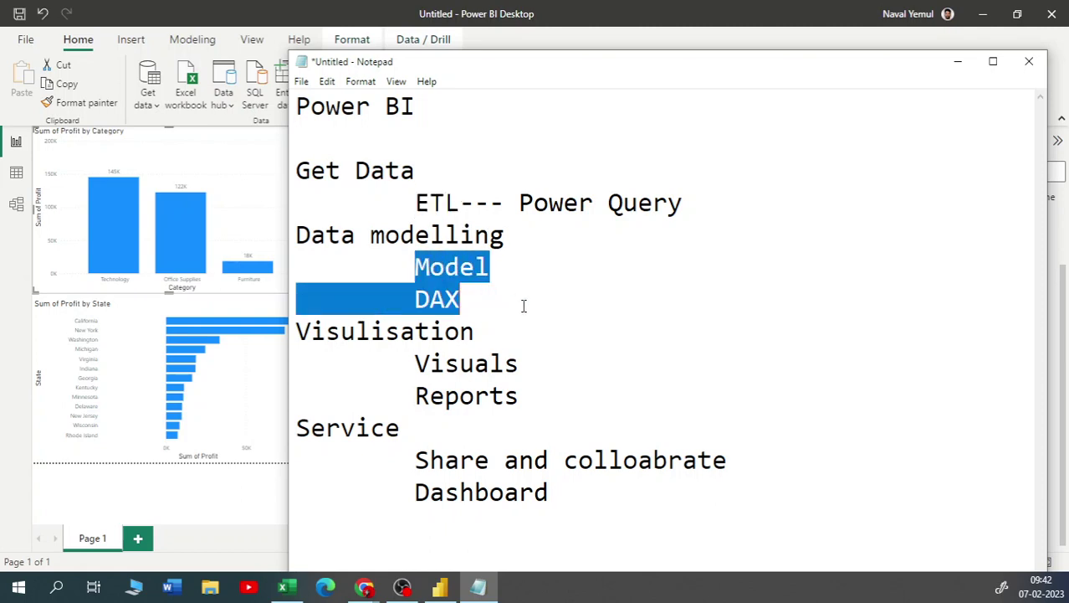
click(470, 271)
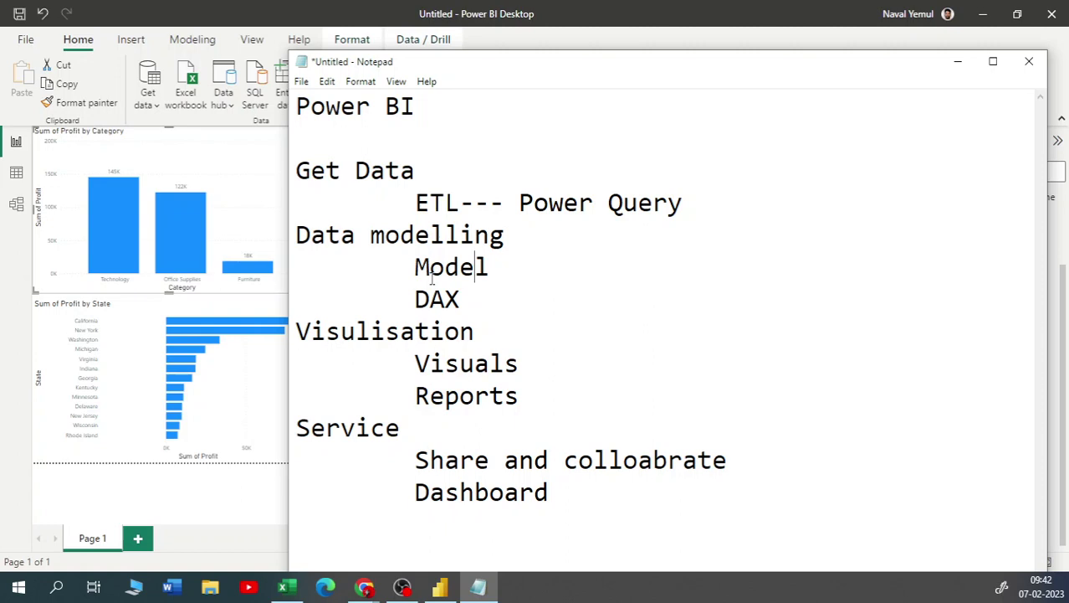
mouse_move(410, 283)
mouse_down()
mouse_move(489, 270)
mouse_move(447, 299)
mouse_move(418, 299)
mouse_up()
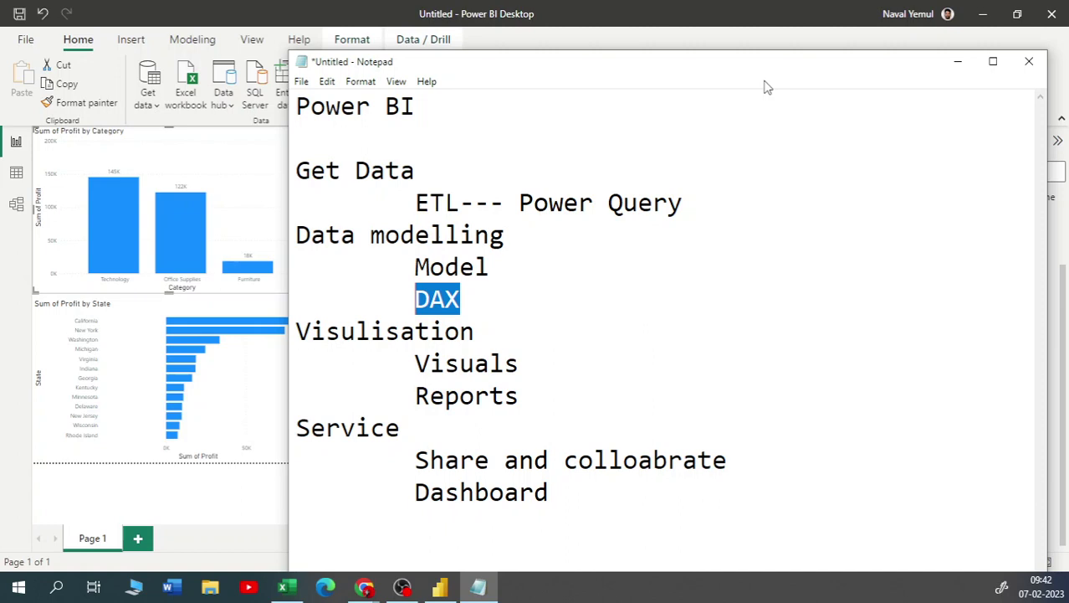
click(459, 300)
drag(459, 299, 414, 299)
Highlight the Visulisation and Service headings in the outline, and switch back to the Power BI report
drag(296, 332, 506, 363)
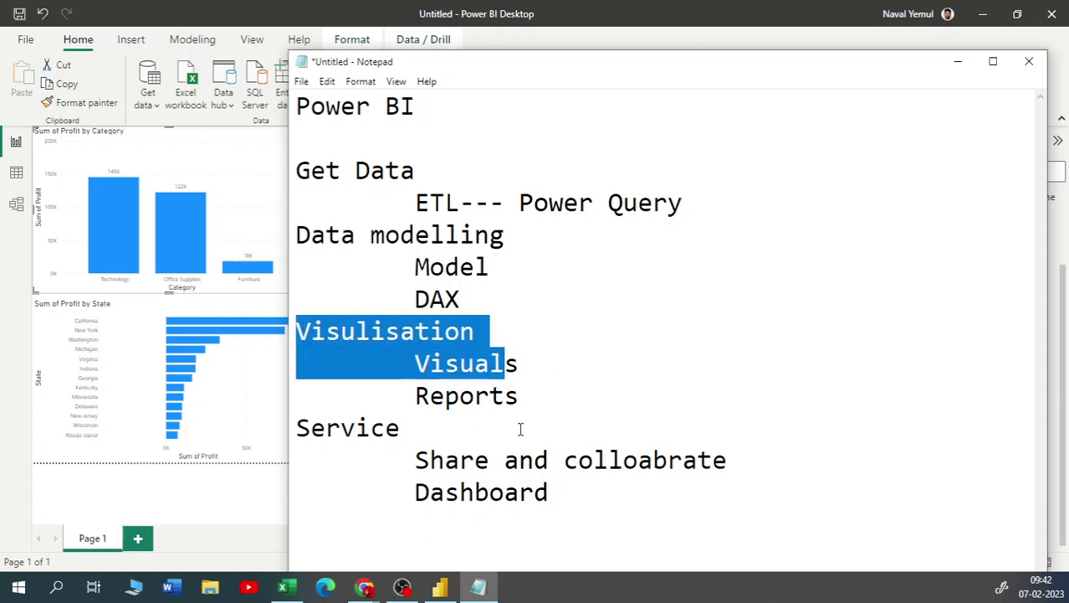
drag(417, 418, 285, 420)
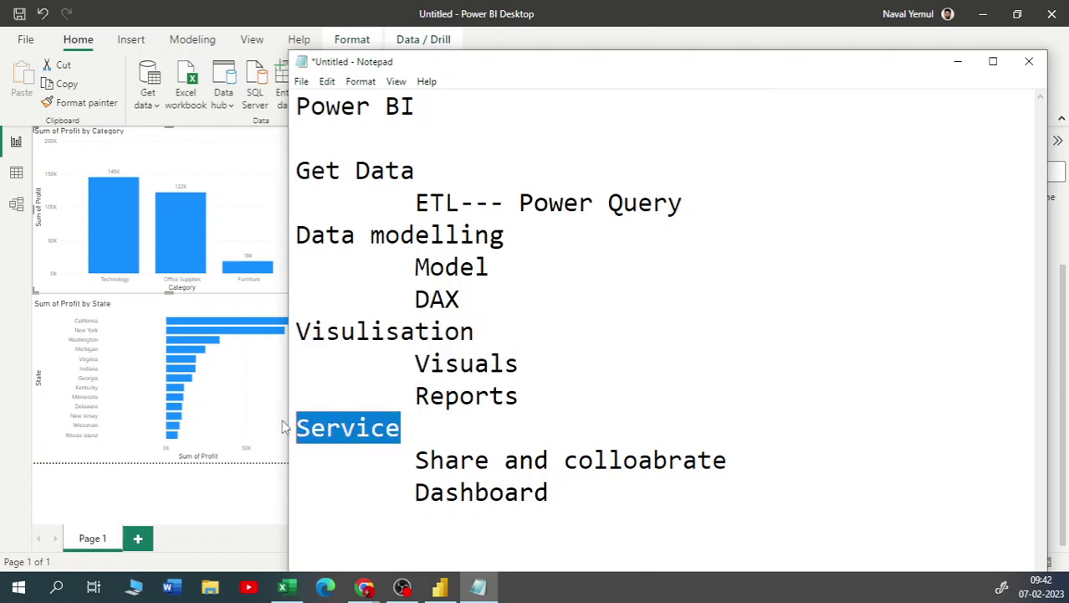
click(958, 65)
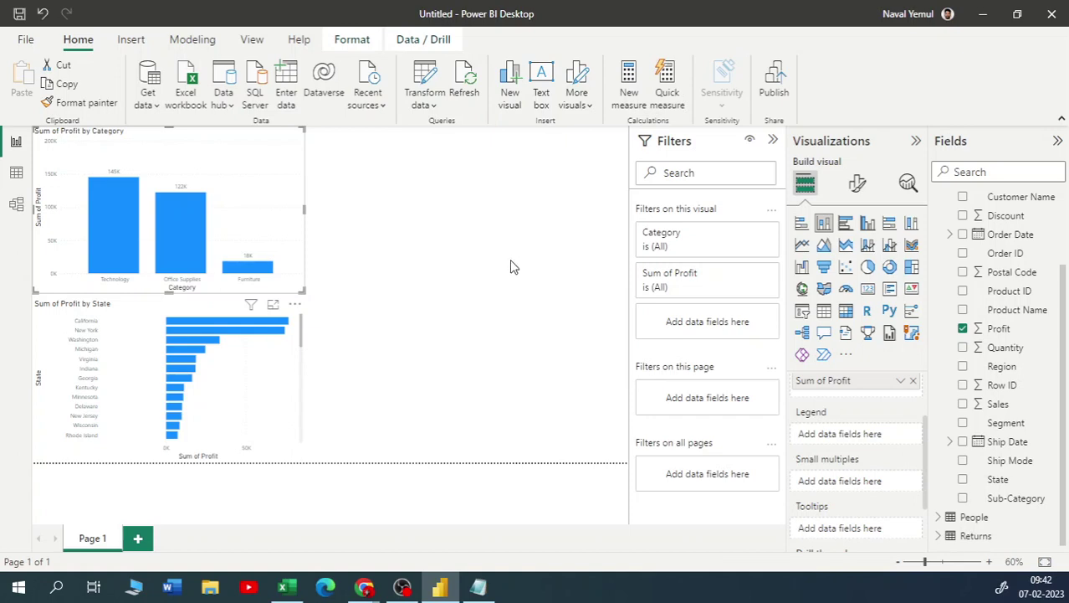
scroll(971, 335, up, 3)
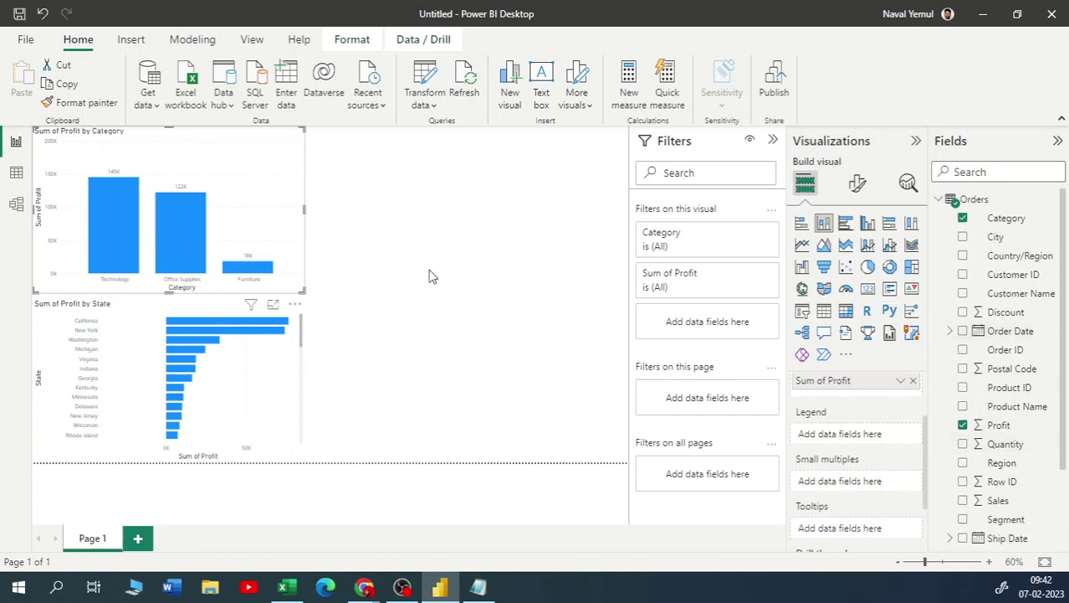